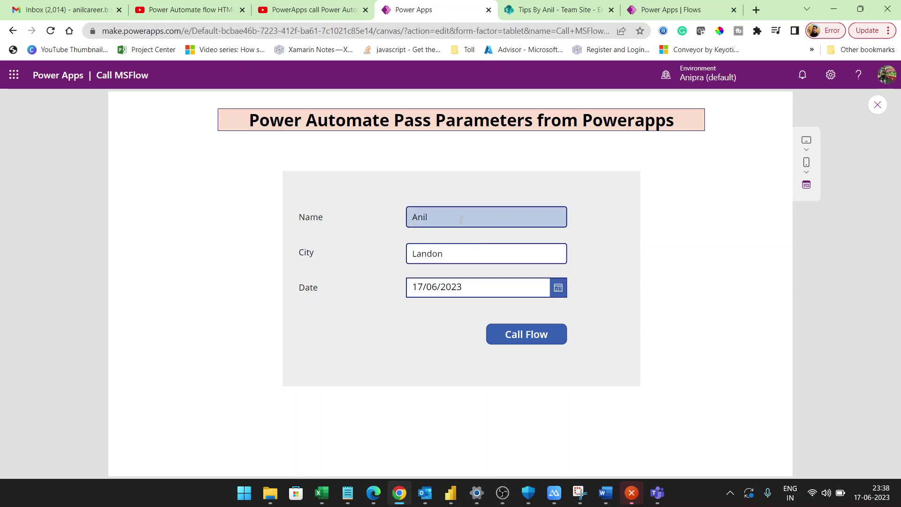
Replace the form's name with another person's first name and set the city to India
{"action": "double_click", "coordinate": [461, 220]}
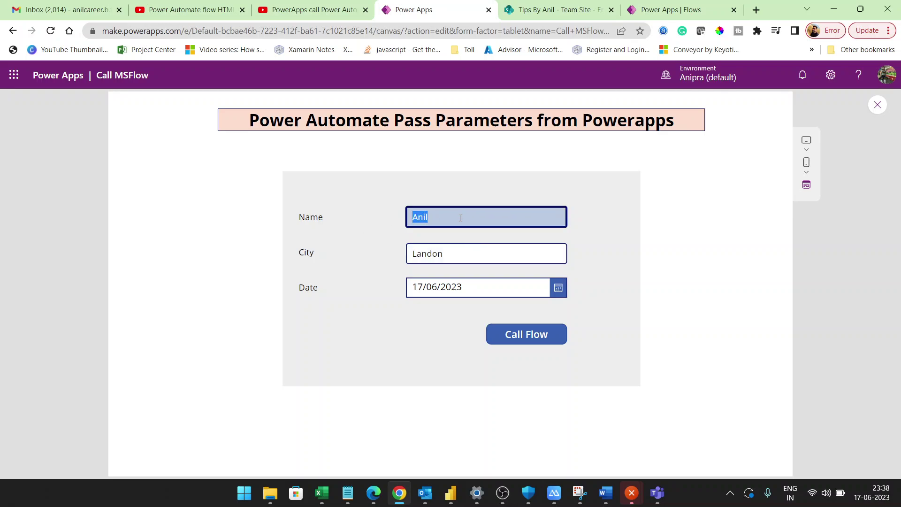
{"action": "type", "text": "Sunil"}
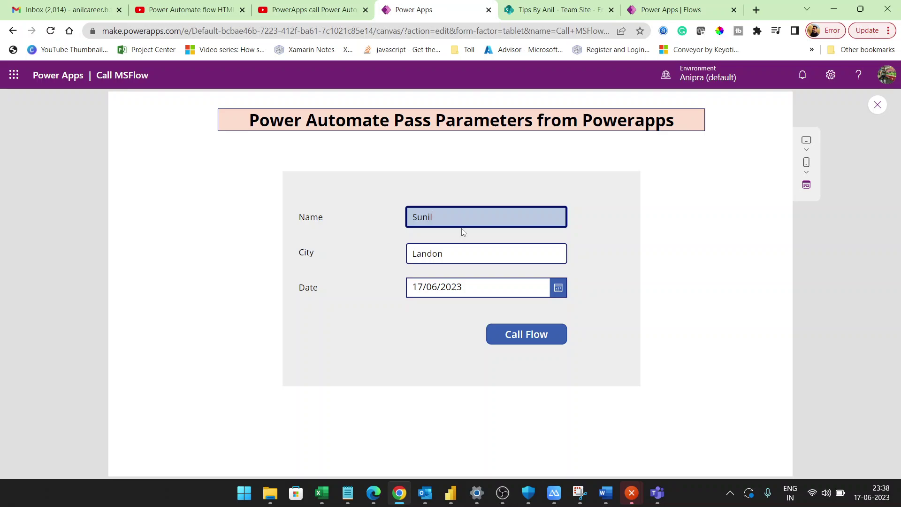
{"action": "double_click", "coordinate": [427, 253]}
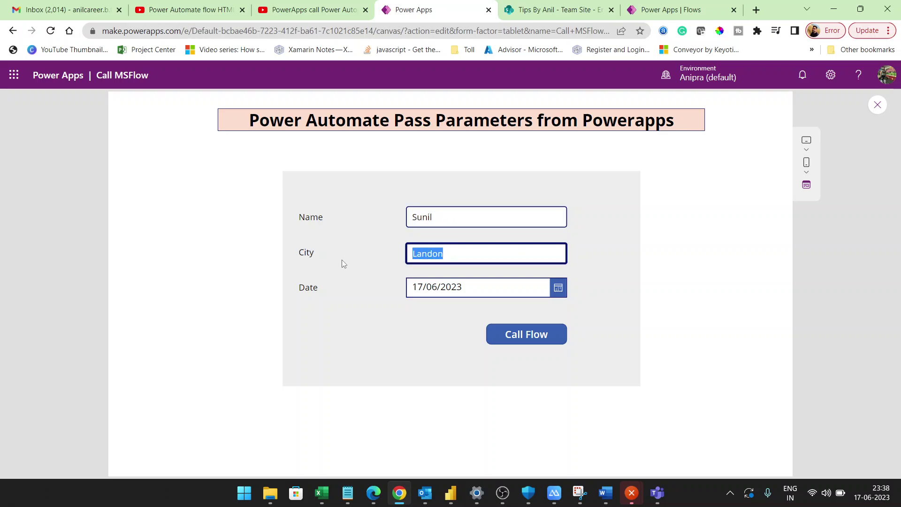
{"action": "type", "text": "India"}
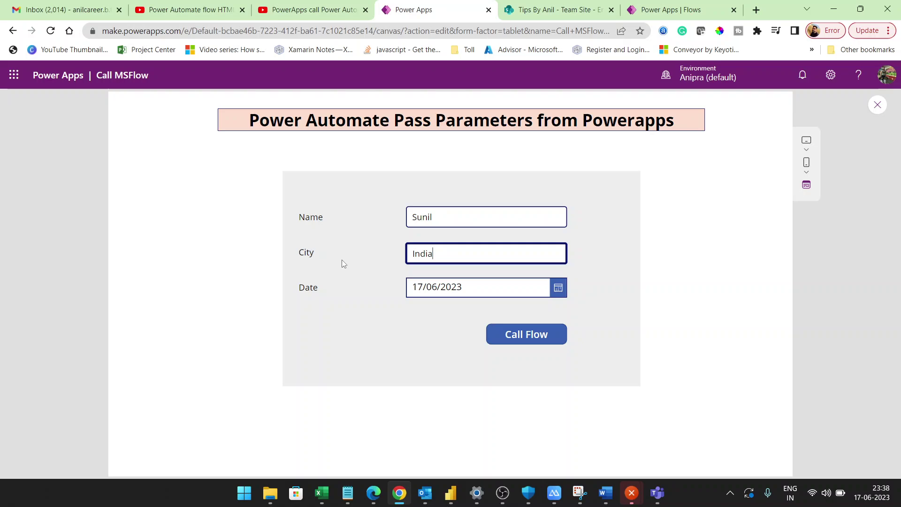
Set the form's date to 30/06/2023 and call the flow
{"action": "left_click", "coordinate": [561, 289]}
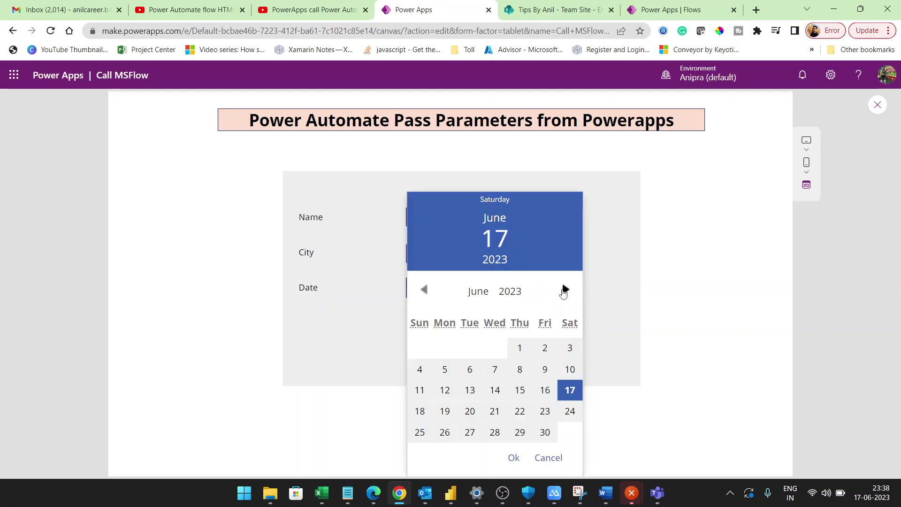
{"action": "left_click", "coordinate": [544, 434]}
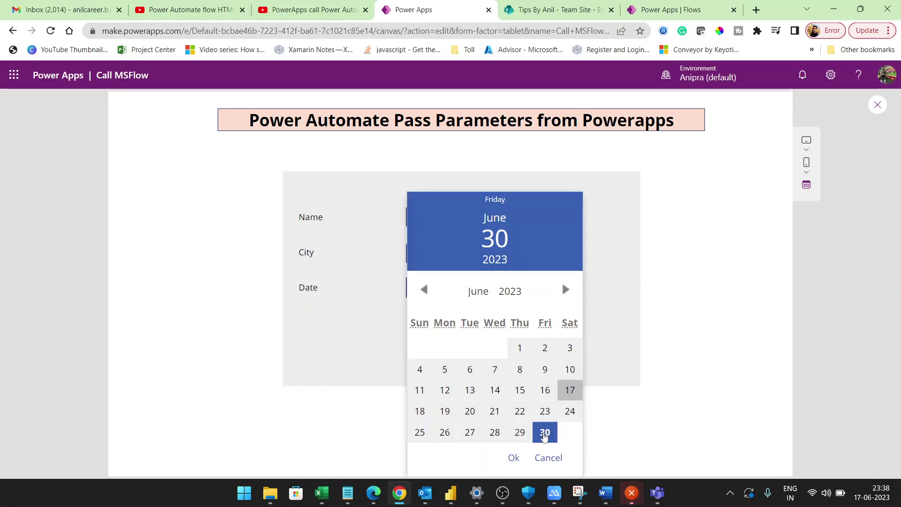
{"action": "left_click", "coordinate": [513, 458]}
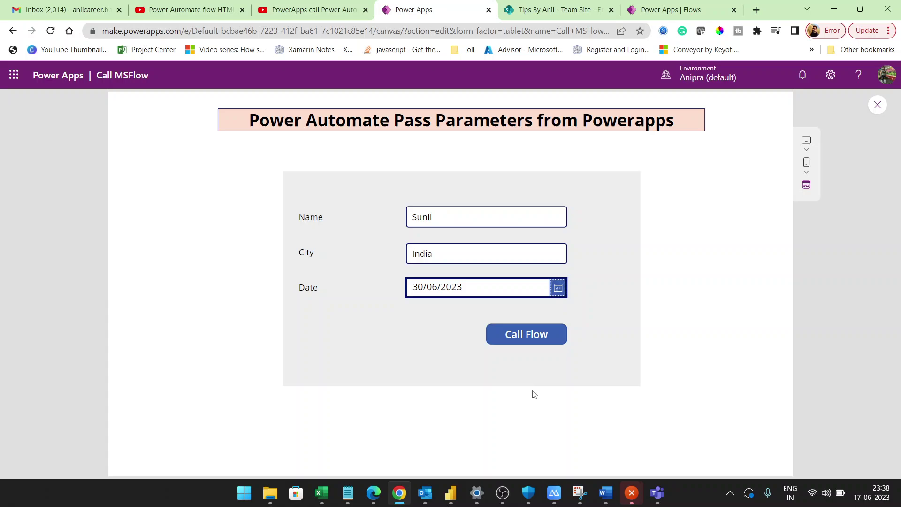
{"action": "left_click", "coordinate": [528, 339]}
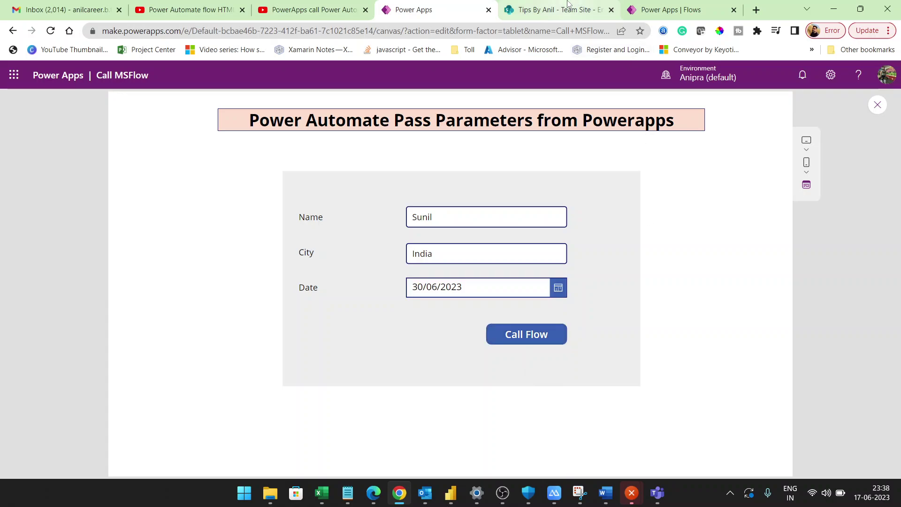
Switch to the Power Apps Flows page and view the full run history of CallFlowPowerApps
{"action": "left_click", "coordinate": [556, 10]}
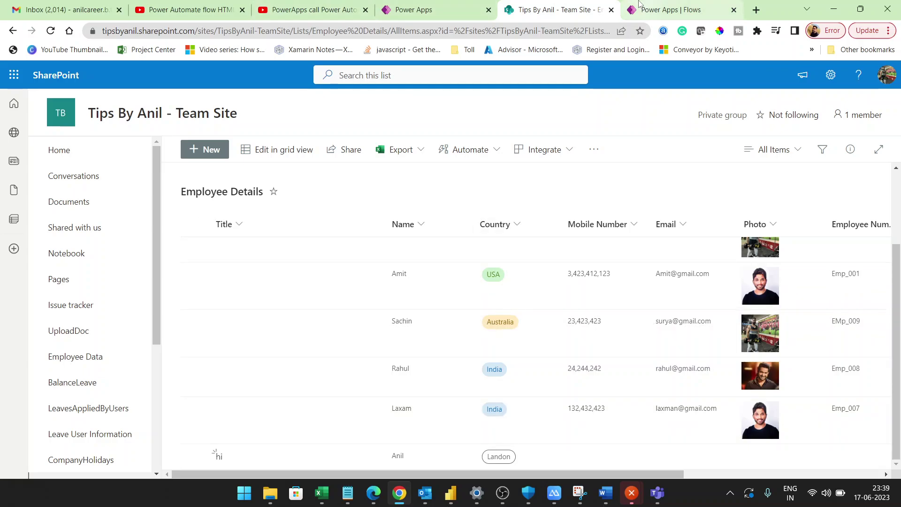
{"action": "left_click", "coordinate": [672, 10]}
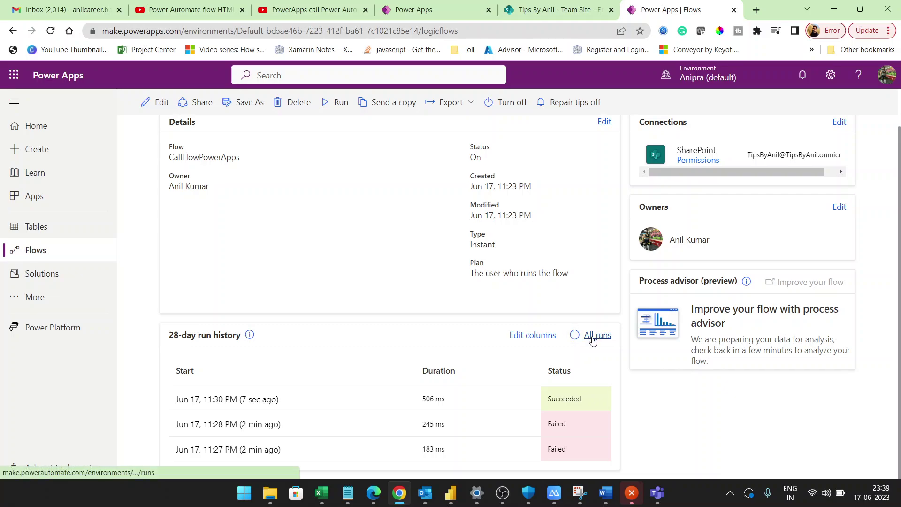
{"action": "left_click", "coordinate": [596, 334]}
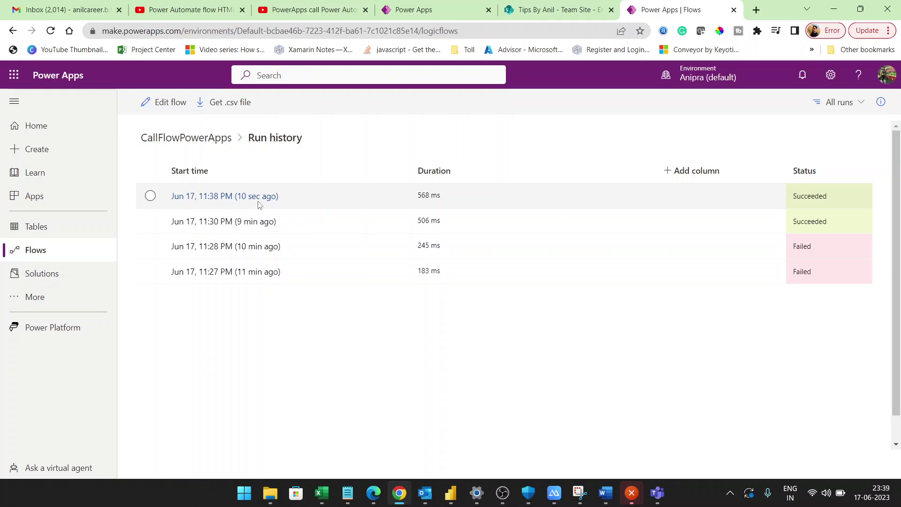
Switch to SharePoint, reload the Employee Details list and examine the field values of its newest item
{"action": "left_click", "coordinate": [526, 9]}
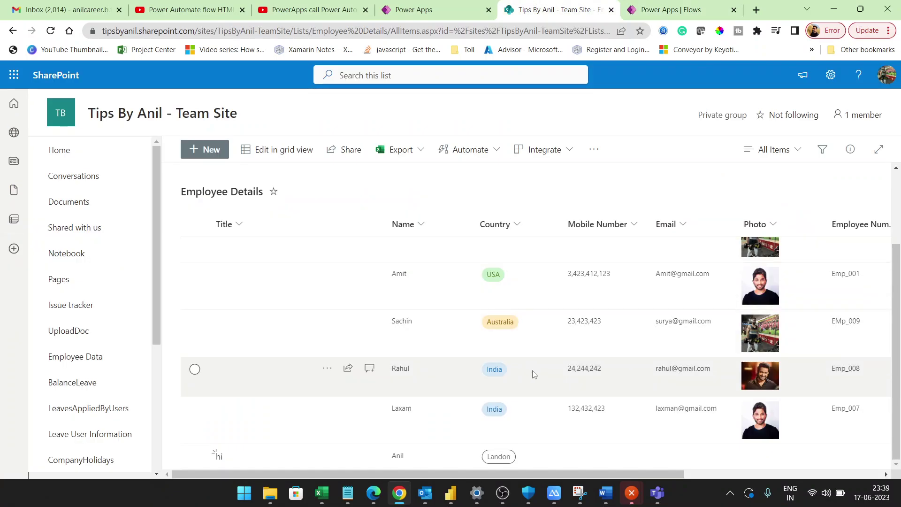
{"action": "right_click", "coordinate": [499, 190]}
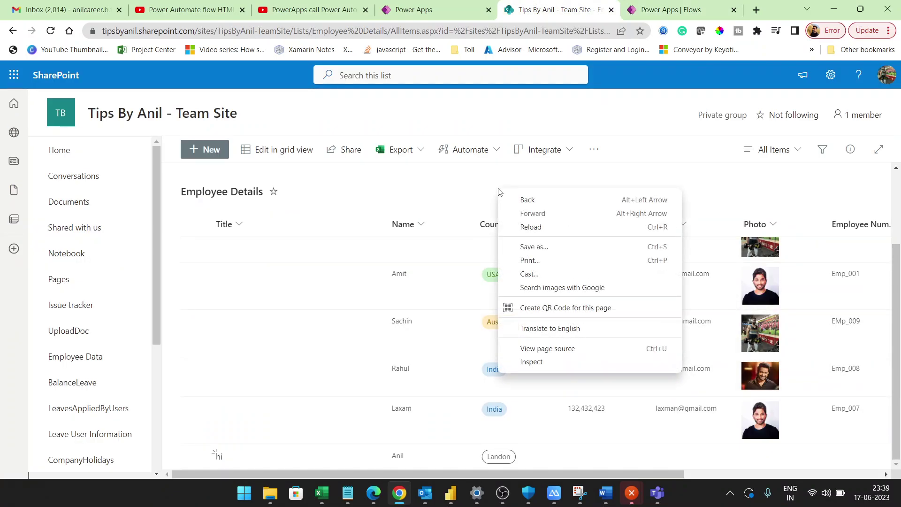
{"action": "left_click", "coordinate": [526, 228]}
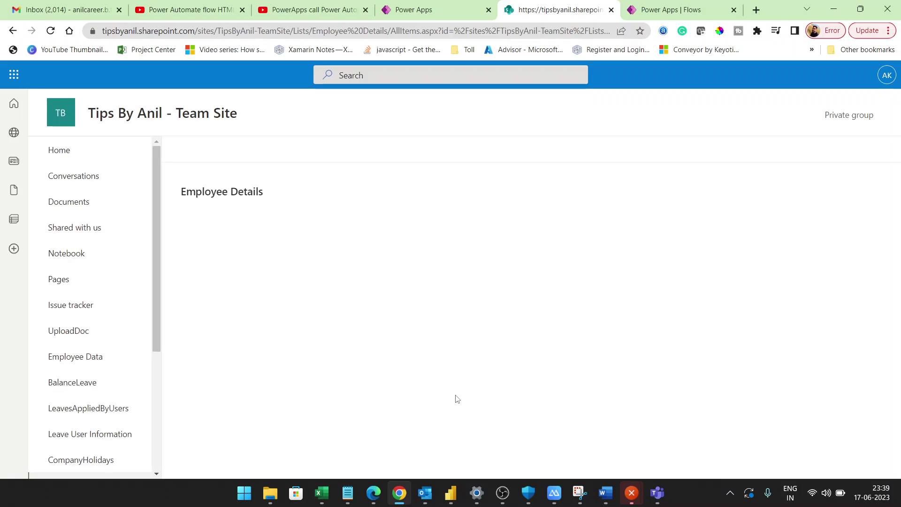
{"action": "scroll", "coordinate": [456, 397], "scroll_direction": "down", "scroll_amount": 3}
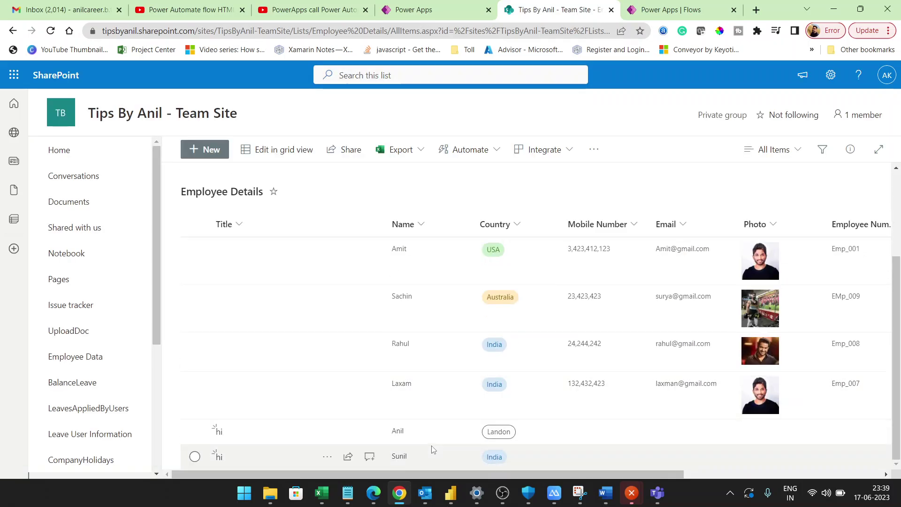
{"action": "double_click", "coordinate": [432, 457]}
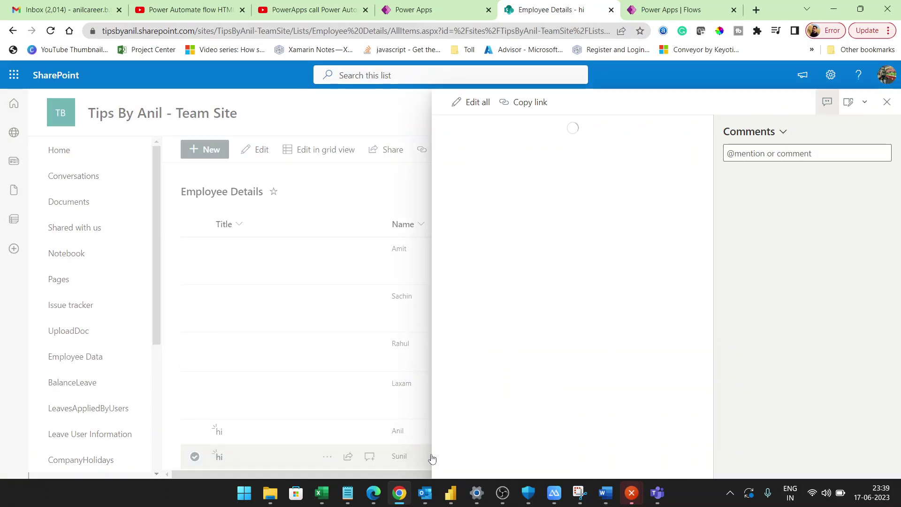
{"action": "scroll", "coordinate": [544, 335], "scroll_direction": "down", "scroll_amount": 2}
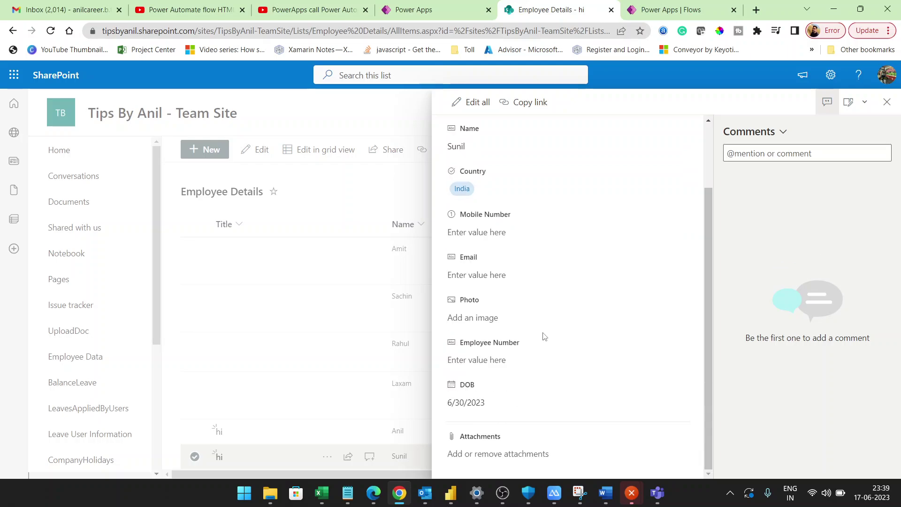
{"action": "scroll", "coordinate": [544, 337], "scroll_direction": "up", "scroll_amount": 2}
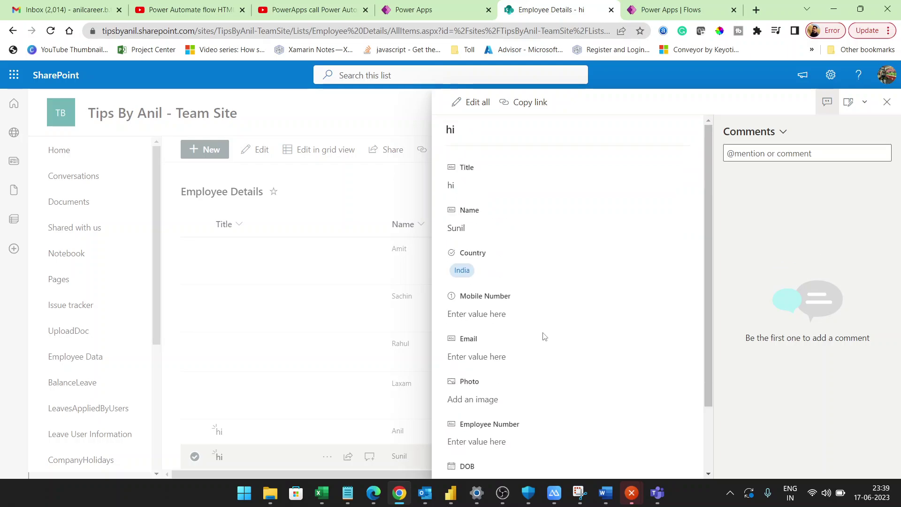
{"action": "left_click", "coordinate": [887, 102]}
Return to the Call MSFlow app, exit its preview and remove the CallFlowPowerApps flow from the app
{"action": "left_click", "coordinate": [413, 10]}
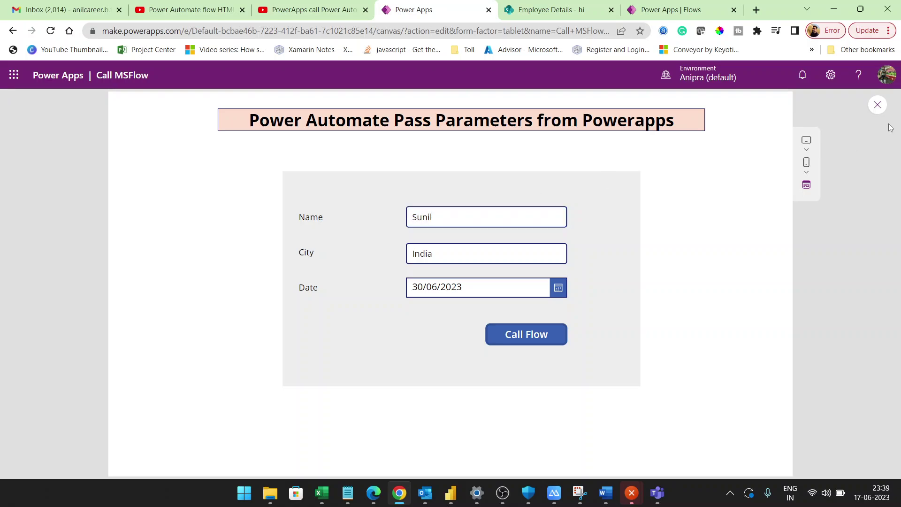
{"action": "left_click", "coordinate": [878, 105]}
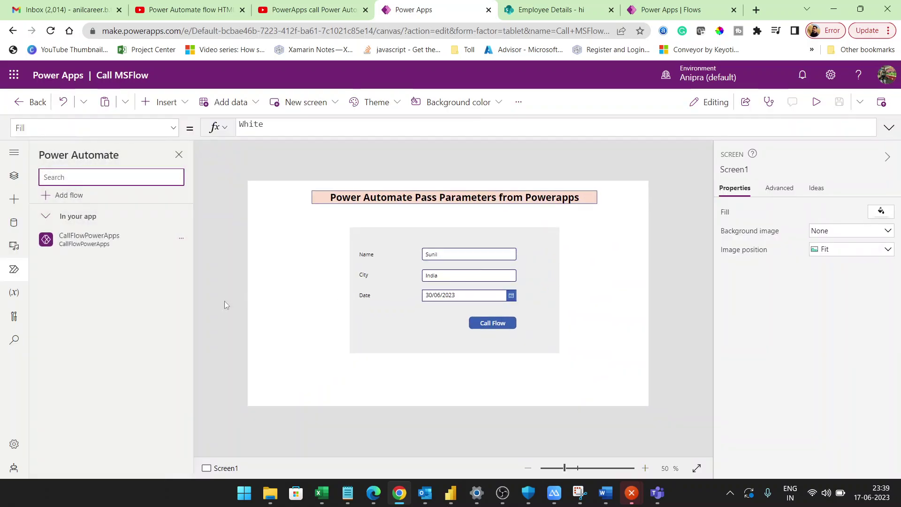
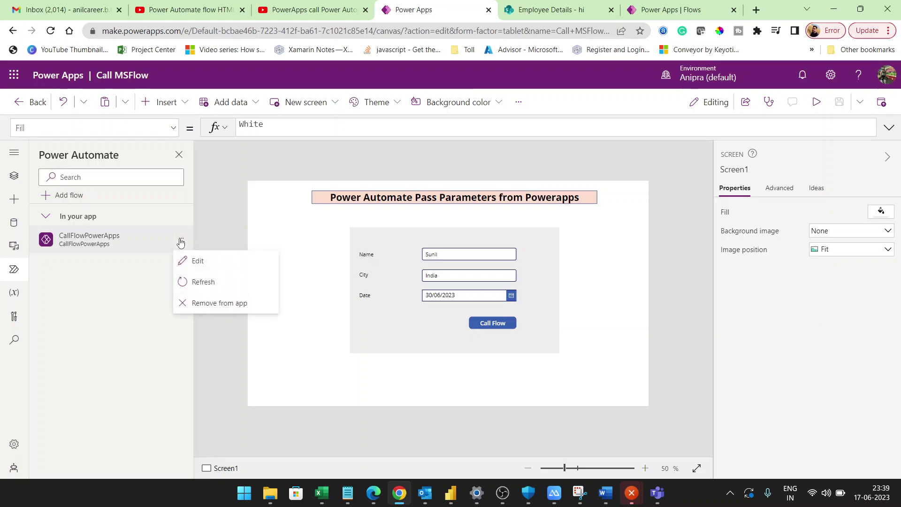
{"action": "left_click", "coordinate": [211, 304]}
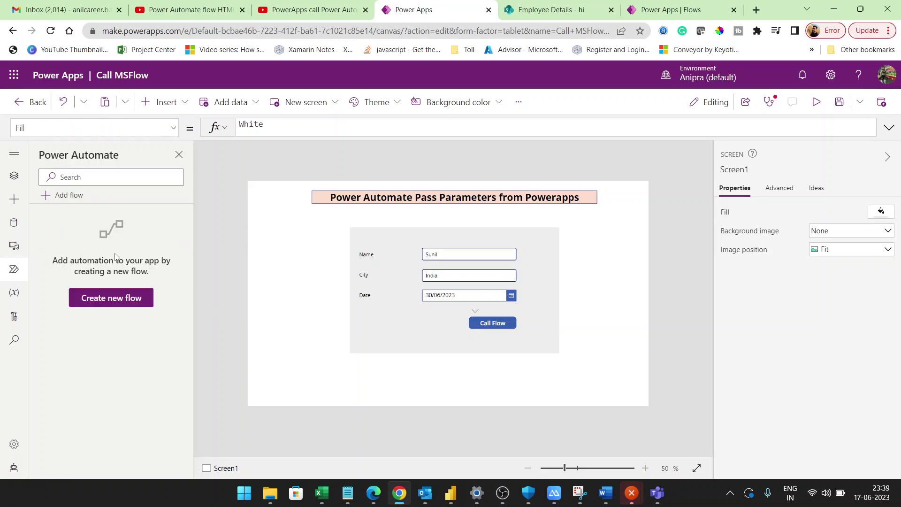
Create a new flow from blank and name it CallMSFLow
{"action": "left_click", "coordinate": [126, 302]}
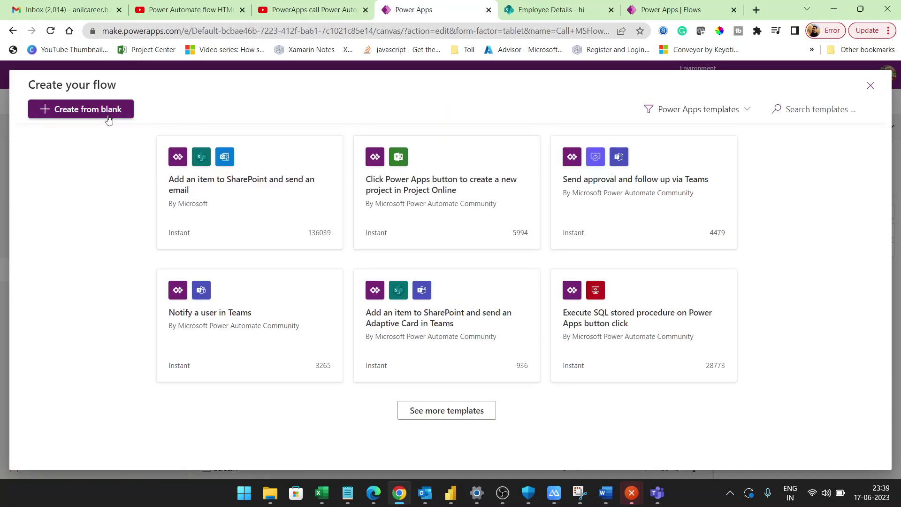
{"action": "left_click", "coordinate": [109, 115]}
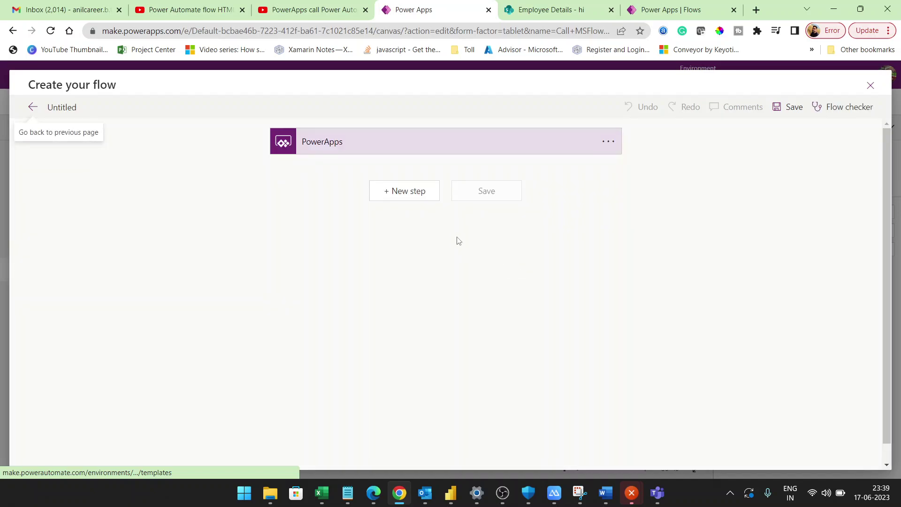
{"action": "left_click", "coordinate": [80, 112]}
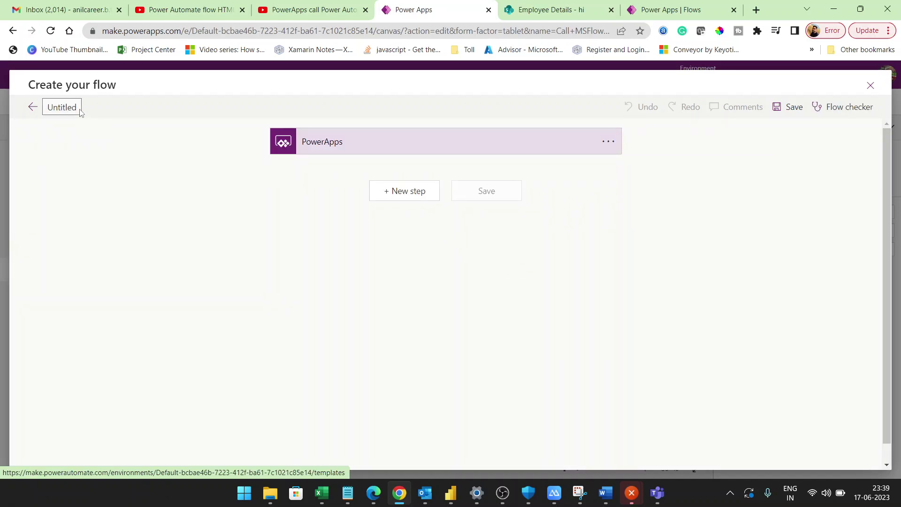
{"action": "type", "text": "CallA"}
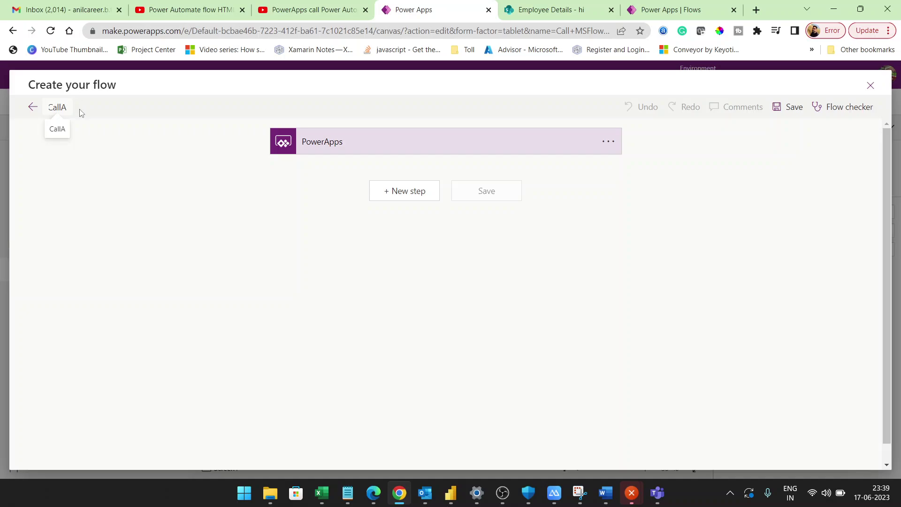
{"action": "key", "text": "BackSpace"}
{"action": "type", "text": "MSFLow"}
Add an Initialize variable action after the PowerApps trigger
{"action": "left_click", "coordinate": [418, 194]}
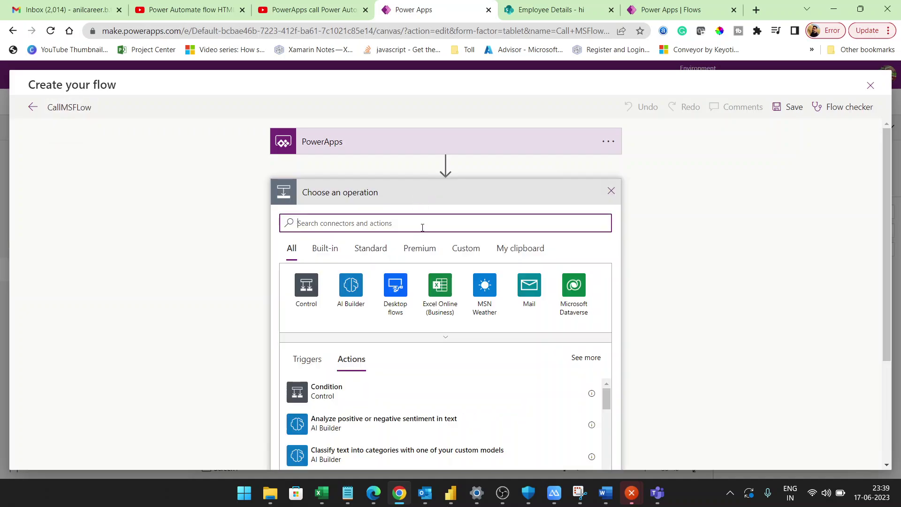
{"action": "type", "text": "in"}
{"action": "key", "text": "BackSpace"}
{"action": "type", "text": "var"}
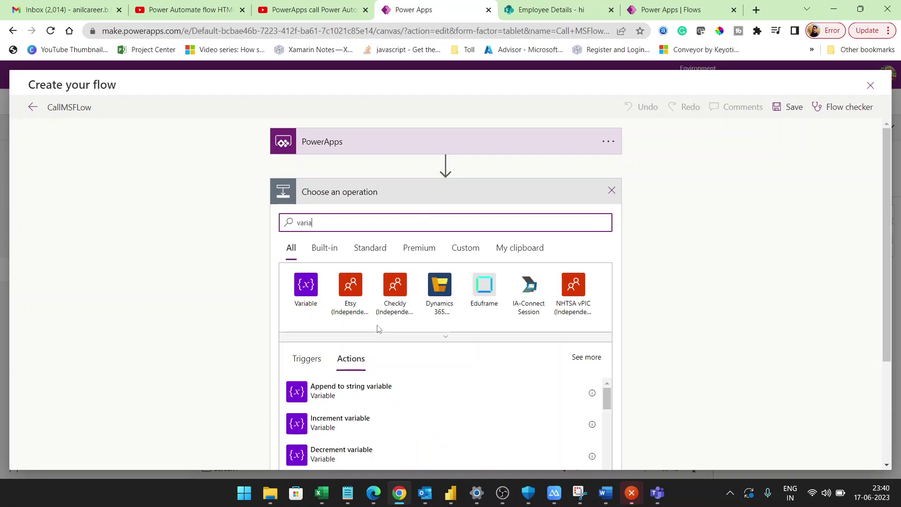
{"action": "left_click", "coordinate": [311, 295]}
{"action": "scroll", "coordinate": [240, 395], "scroll_direction": "down", "scroll_amount": 2}
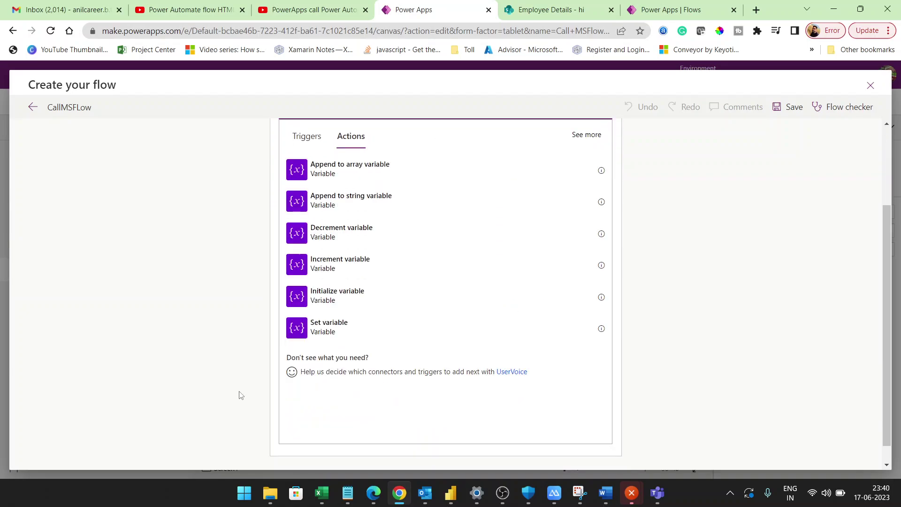
{"action": "left_click", "coordinate": [362, 295]}
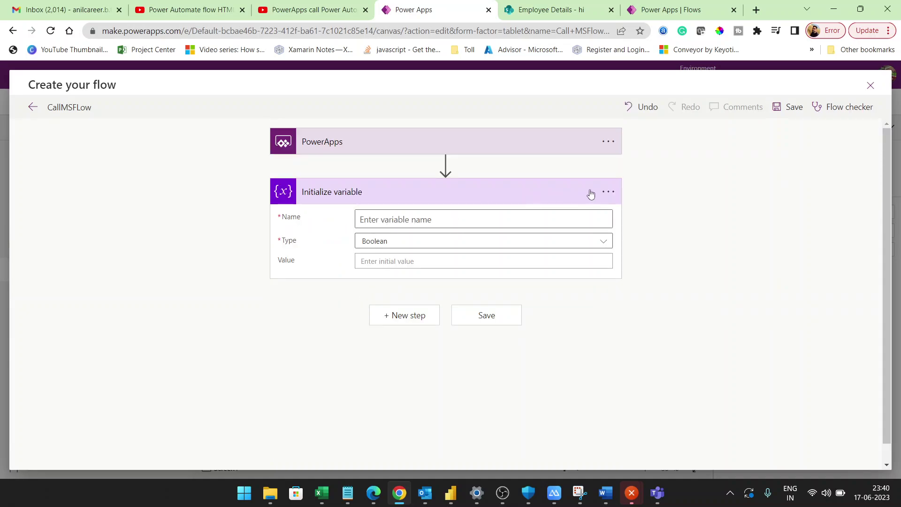
Rename the Initialize variable action to Name and set its variable name to Name
{"action": "left_click", "coordinate": [608, 192]}
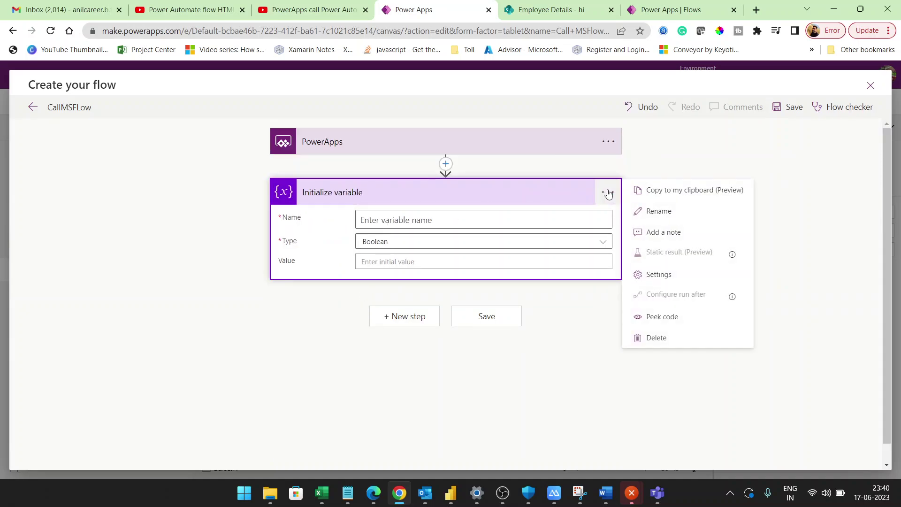
{"action": "left_click", "coordinate": [657, 219]}
{"action": "type", "text": "Name"}
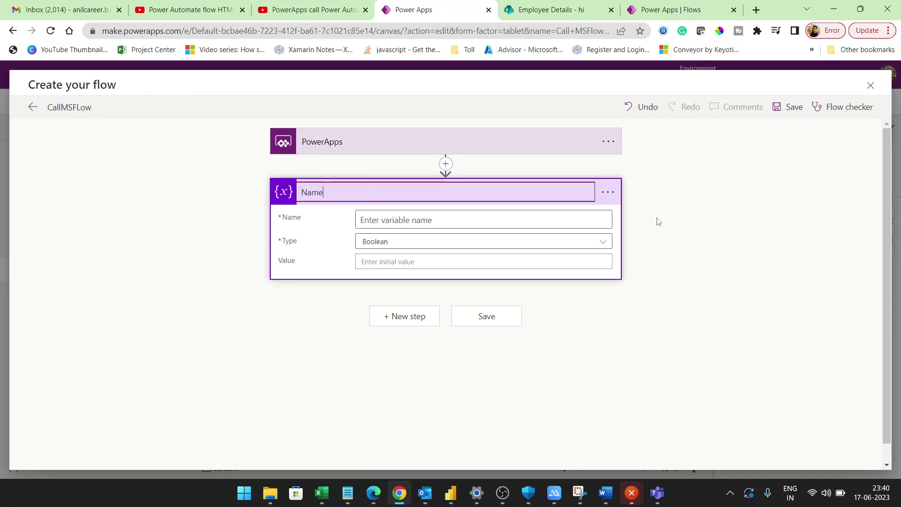
{"action": "left_click", "coordinate": [580, 216]}
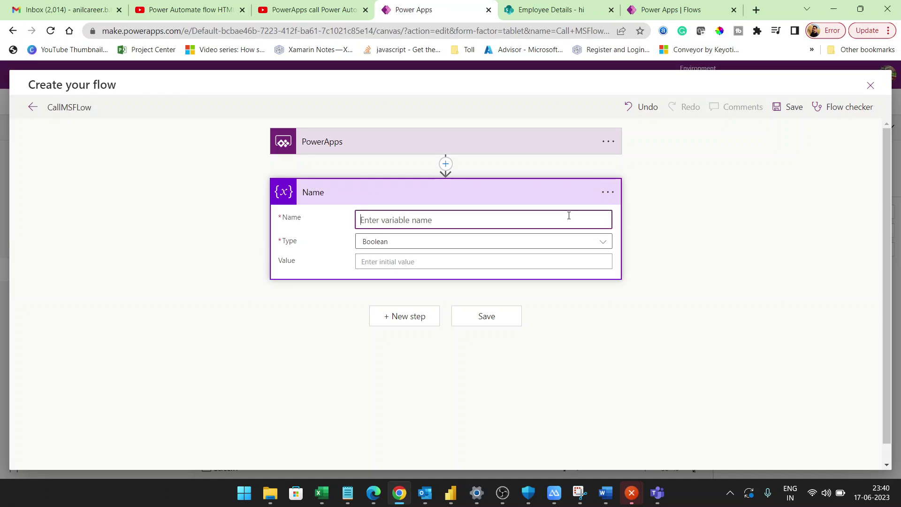
{"action": "type", "text": "Name"}
Set the Name variable's type to String and use Ask in PowerApps as its initial value
{"action": "left_click", "coordinate": [603, 241]}
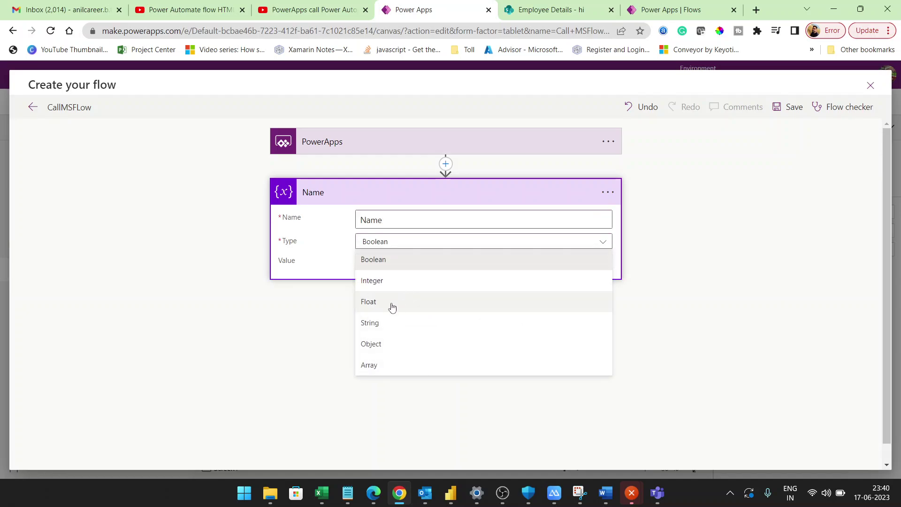
{"action": "left_click", "coordinate": [388, 328]}
{"action": "left_click", "coordinate": [476, 263]}
{"action": "left_click", "coordinate": [687, 417]}
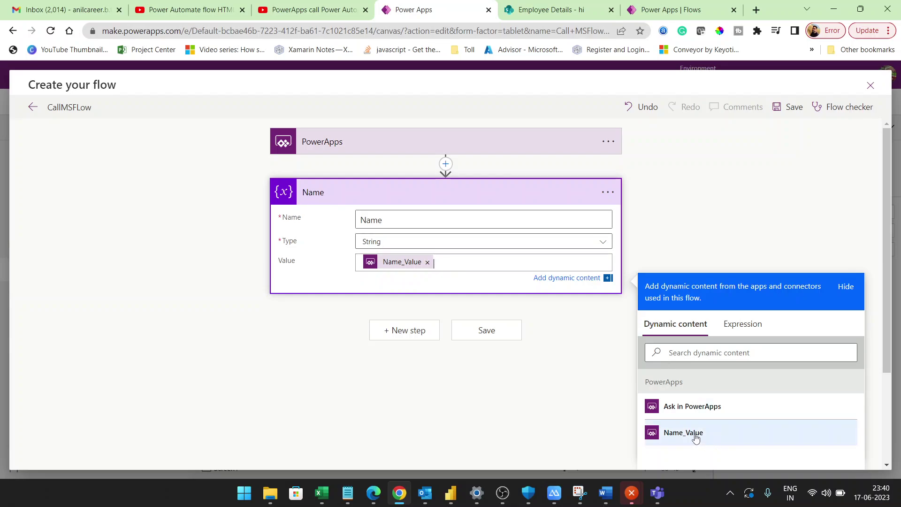
Add a second Initialize variable action after the Name action
{"action": "left_click", "coordinate": [418, 330]}
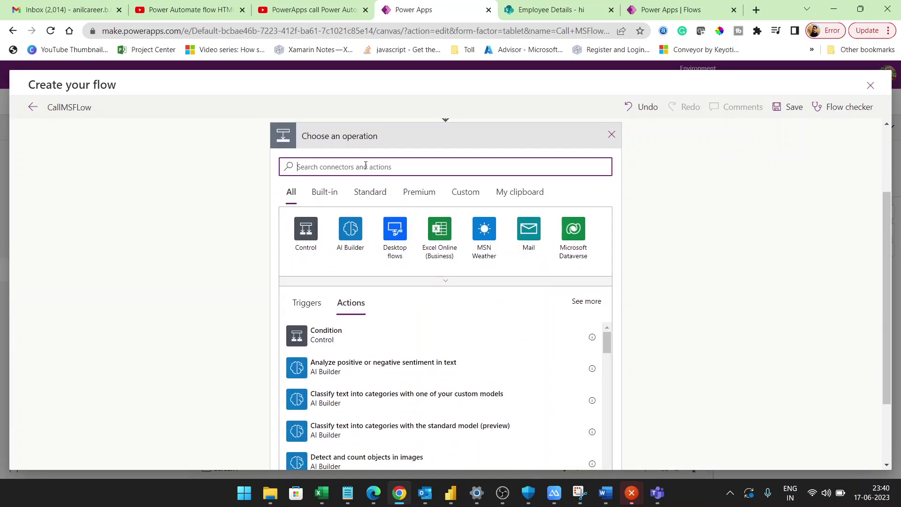
{"action": "type", "text": "vari"}
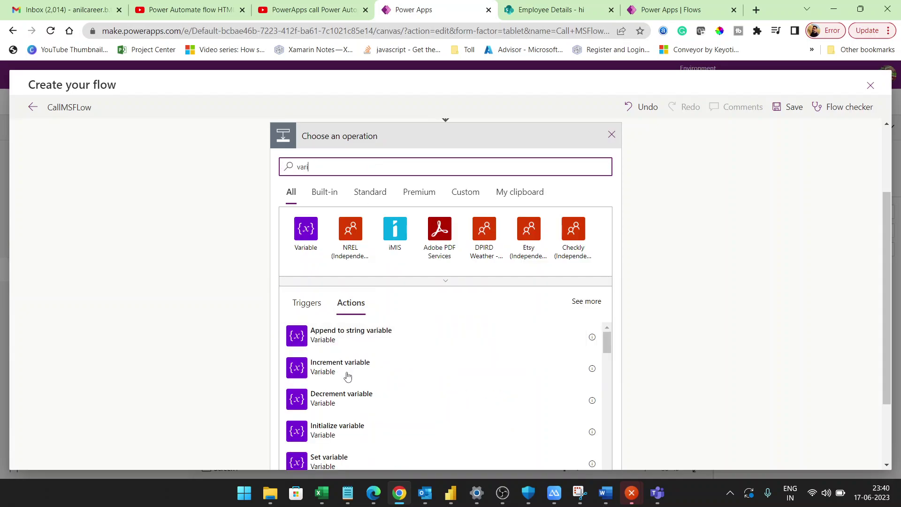
{"action": "scroll", "coordinate": [347, 378], "scroll_direction": "down", "scroll_amount": 2}
{"action": "left_click", "coordinate": [348, 378]}
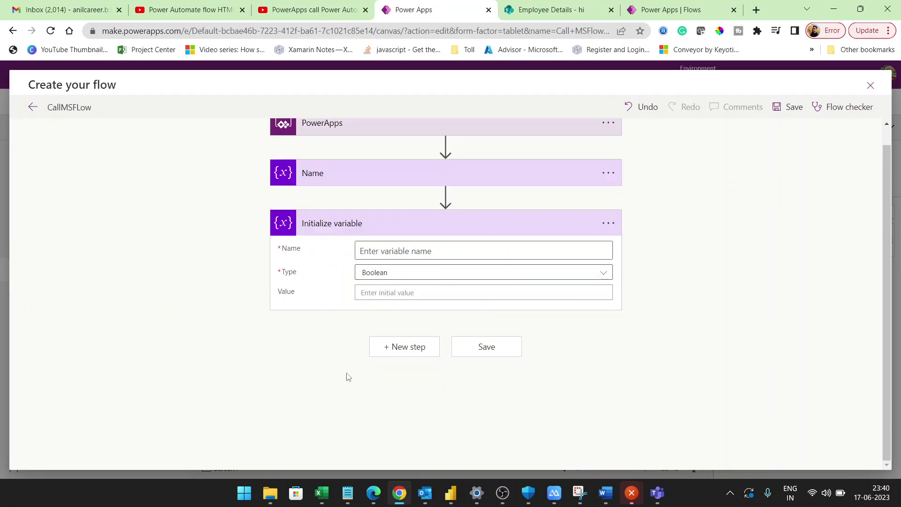
Rename the new action to Country, matching the column in the Employee Details list, and set its variable name to Country
{"action": "left_click", "coordinate": [608, 225]}
{"action": "left_click", "coordinate": [658, 254]}
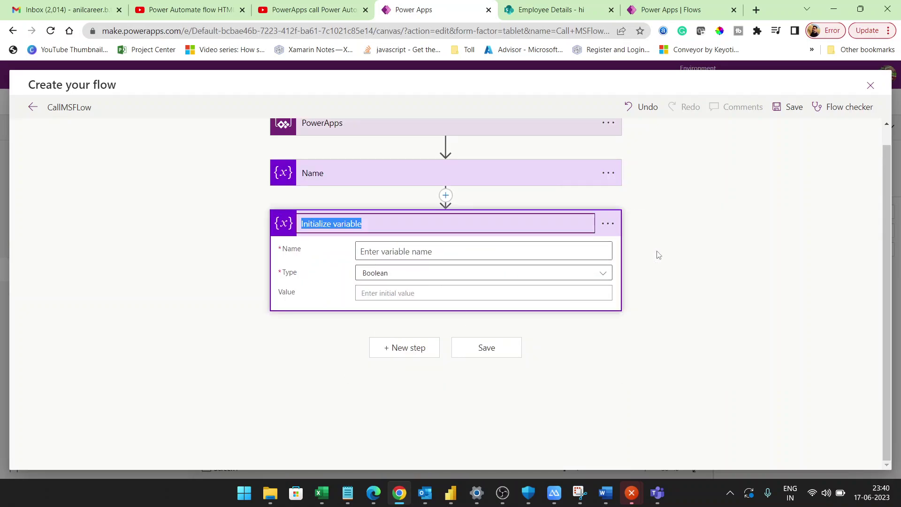
{"action": "type", "text": "City"}
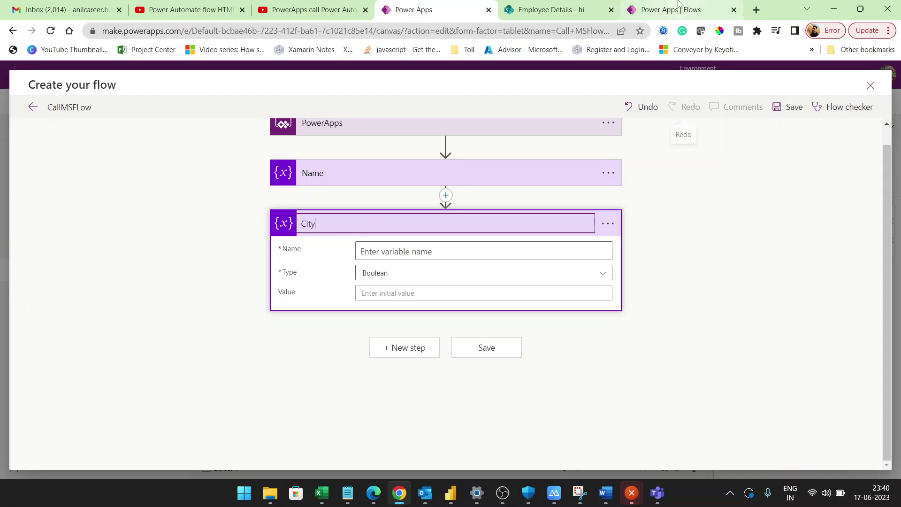
{"action": "left_click", "coordinate": [681, 8]}
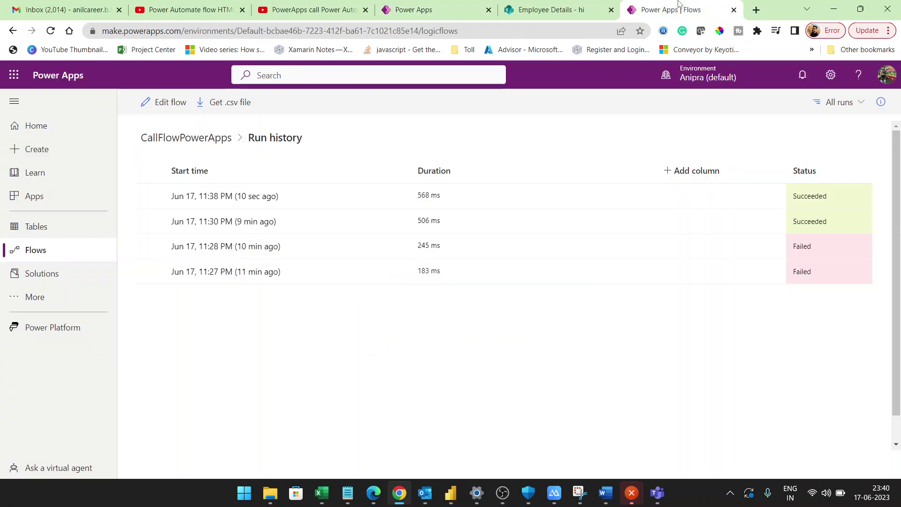
{"action": "left_click", "coordinate": [422, 5]}
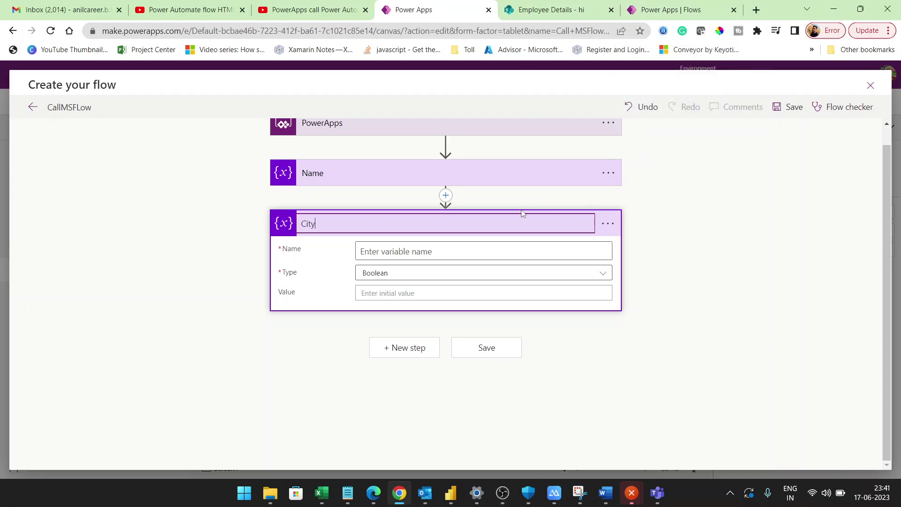
{"action": "left_click", "coordinate": [551, 9]}
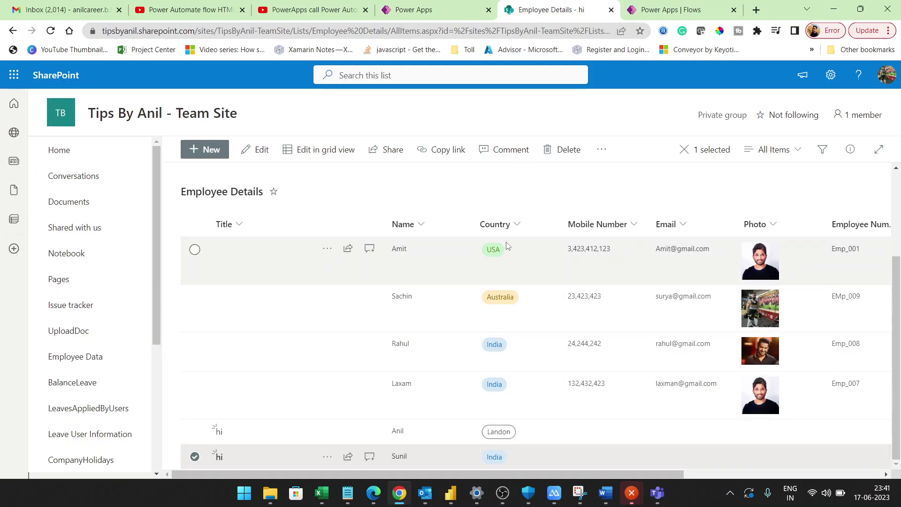
{"action": "left_click", "coordinate": [413, 10]}
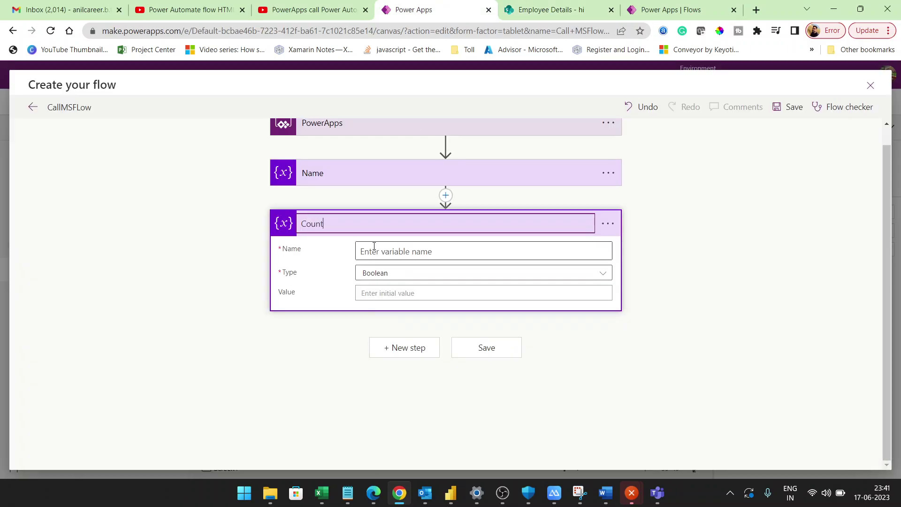
{"action": "left_click", "coordinate": [394, 251]}
{"action": "type", "text": "Country"}
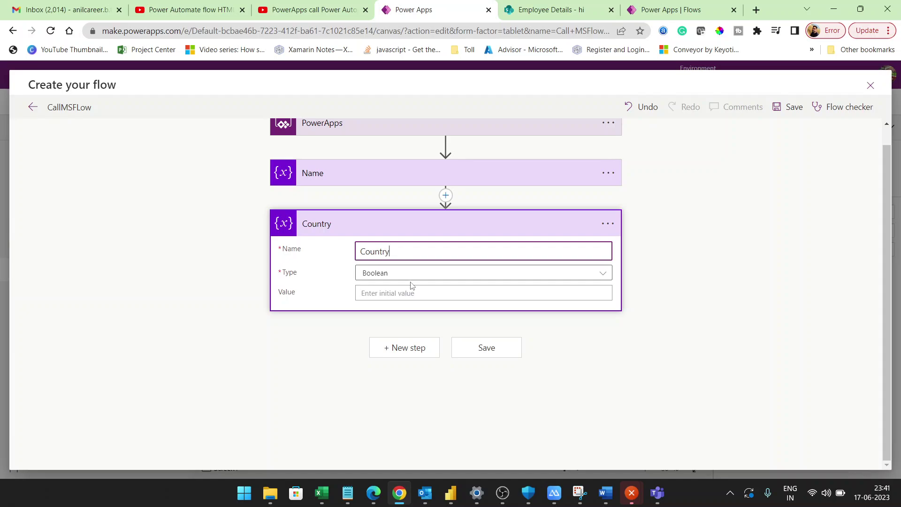
Set the Country variable's type to String and use Ask in PowerApps as its initial value
{"action": "left_click", "coordinate": [411, 277]}
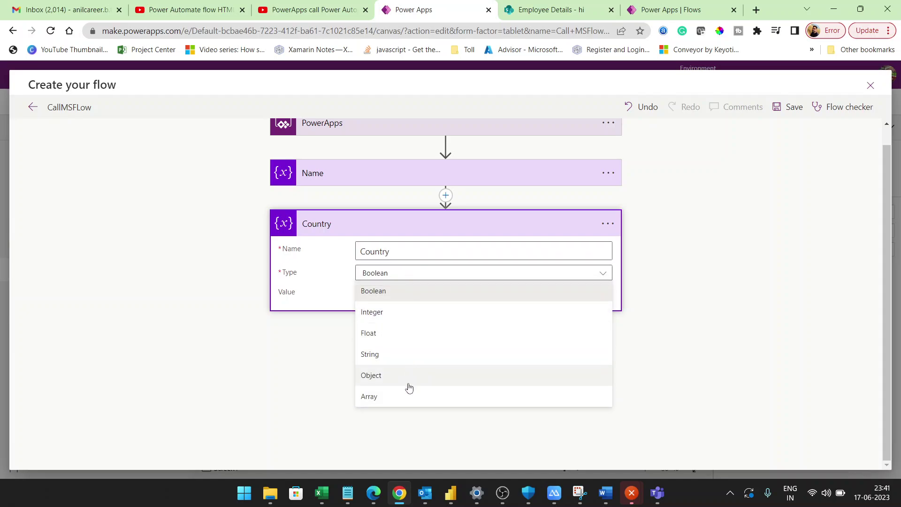
{"action": "left_click", "coordinate": [398, 357]}
{"action": "left_click", "coordinate": [442, 295]}
{"action": "scroll", "coordinate": [681, 409], "scroll_direction": "down", "scroll_amount": 2}
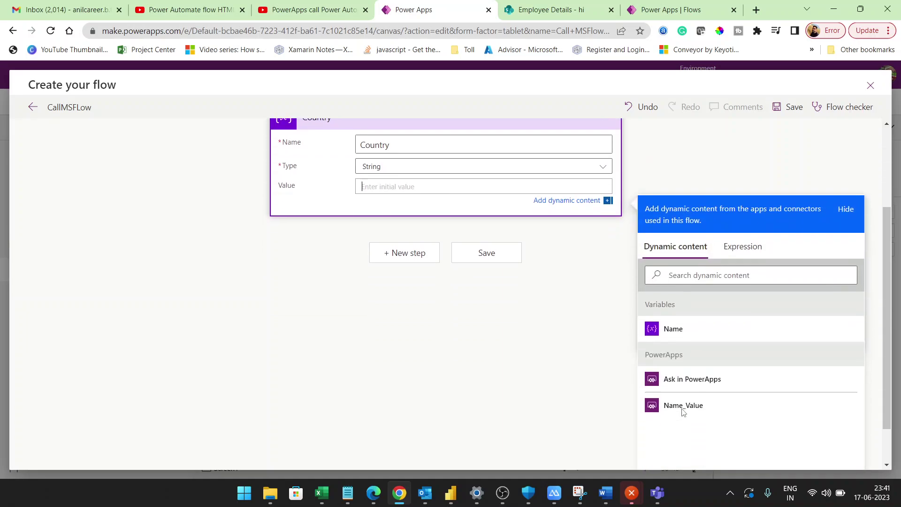
{"action": "left_click", "coordinate": [703, 380]}
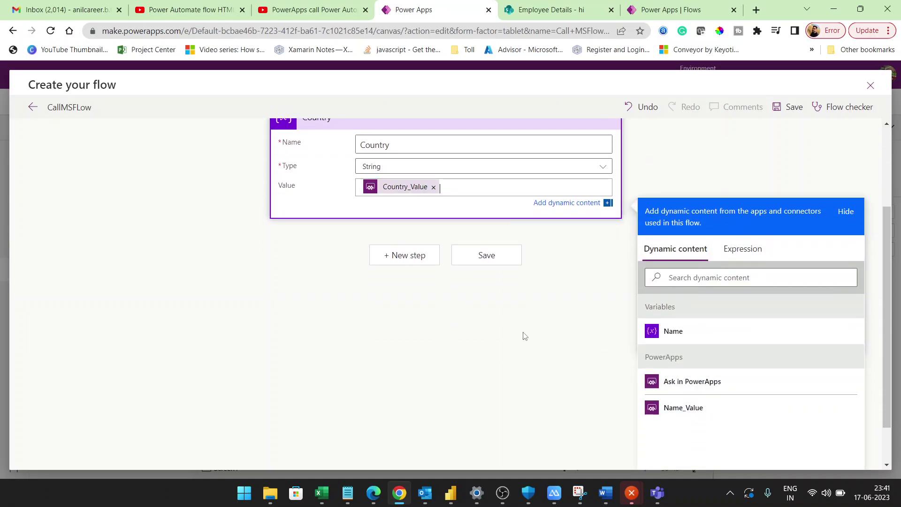
Add a third Initialize variable action after the Country action
{"action": "scroll", "coordinate": [523, 336], "scroll_direction": "up", "scroll_amount": 1}
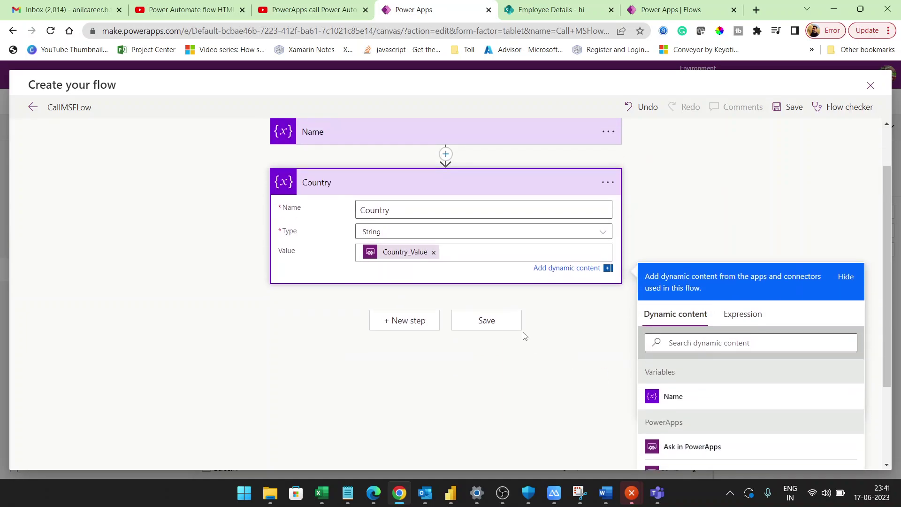
{"action": "left_click", "coordinate": [419, 324]}
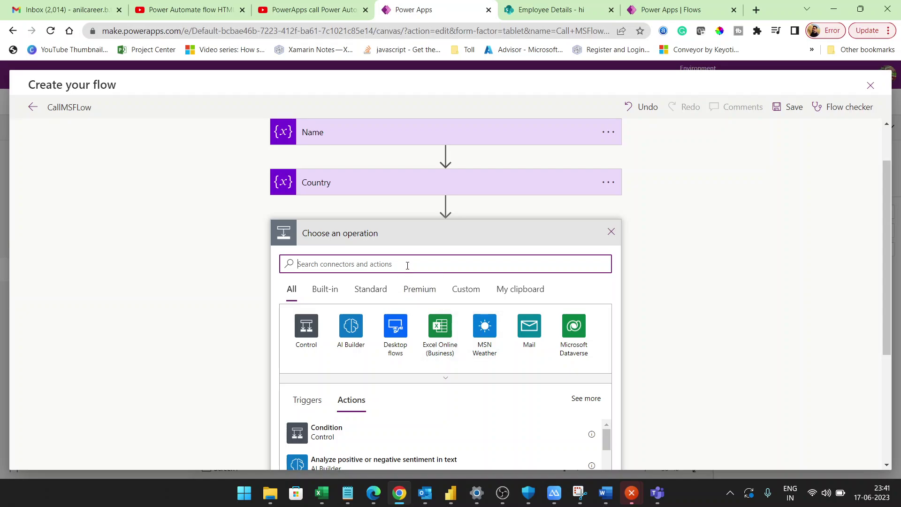
{"action": "type", "text": "variab"}
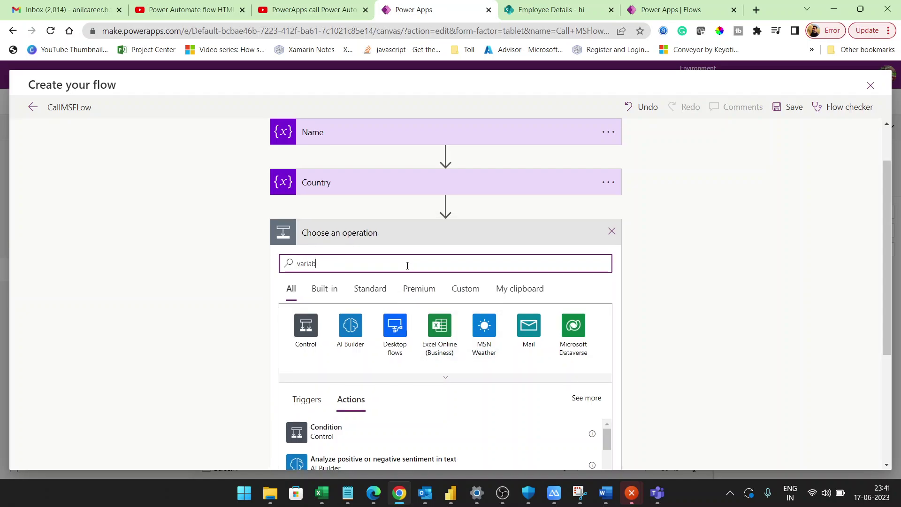
{"action": "scroll", "coordinate": [205, 367], "scroll_direction": "down", "scroll_amount": 3}
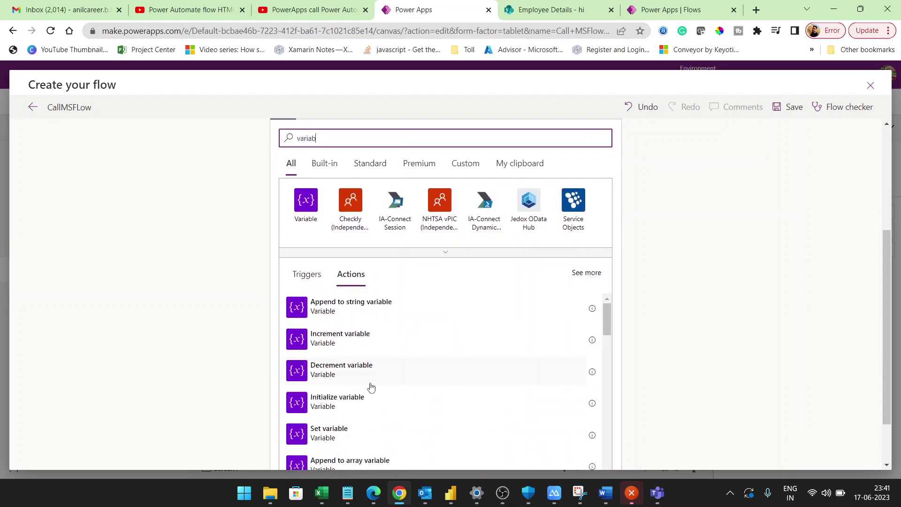
{"action": "scroll", "coordinate": [368, 386], "scroll_direction": "down", "scroll_amount": 2}
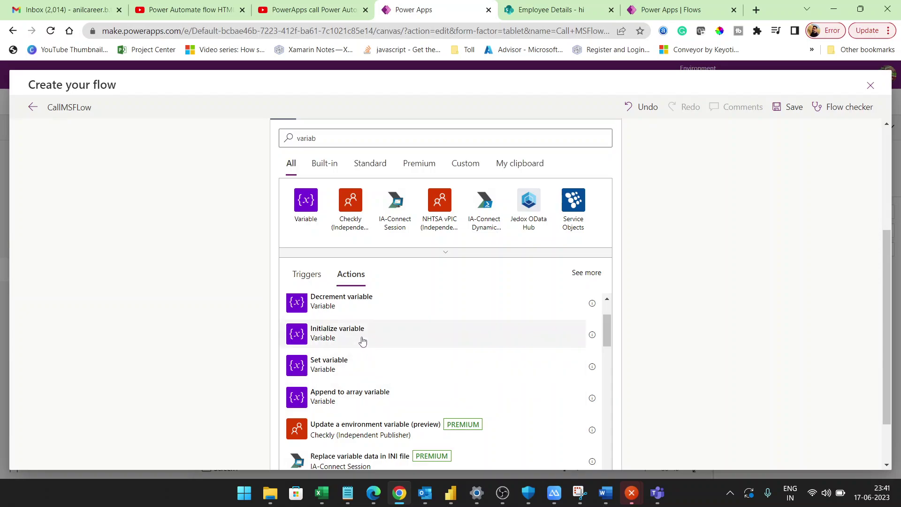
{"action": "left_click", "coordinate": [362, 341]}
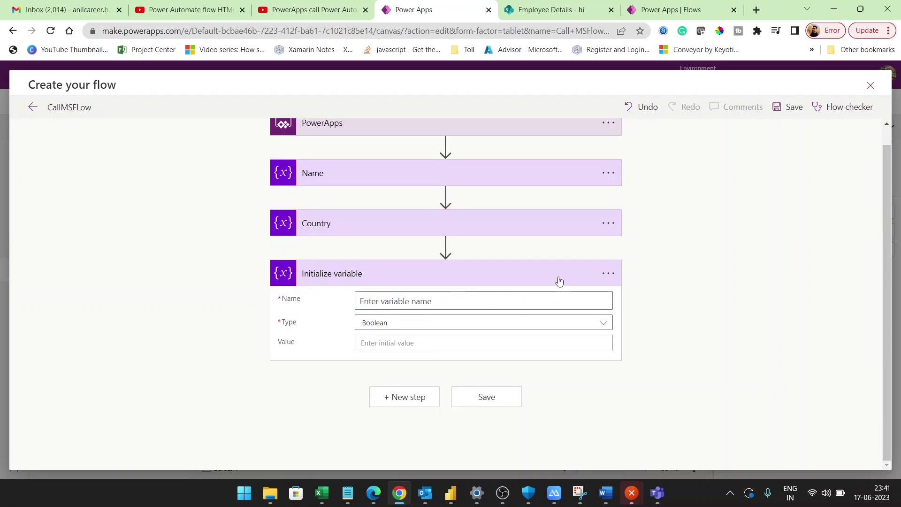
Rename the third Initialize variable action to DOB and set its variable name to DOB
{"action": "left_click", "coordinate": [608, 274]}
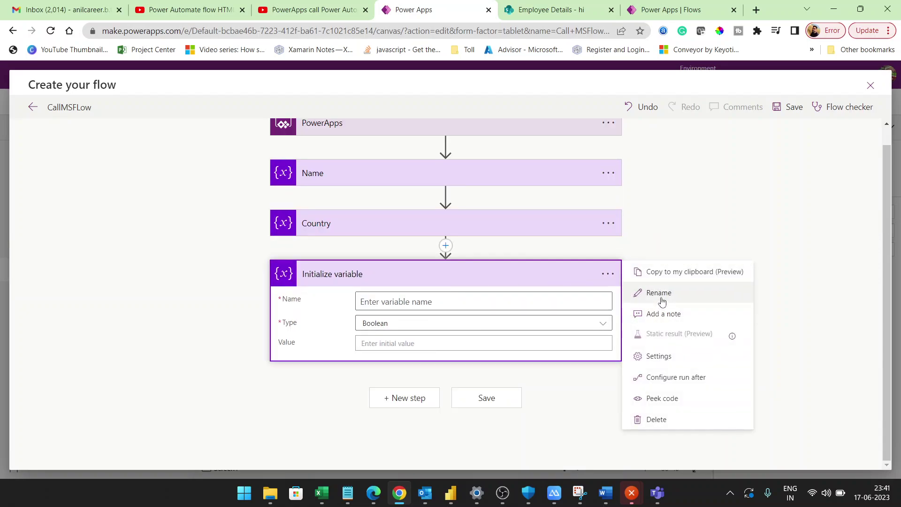
{"action": "left_click", "coordinate": [656, 294]}
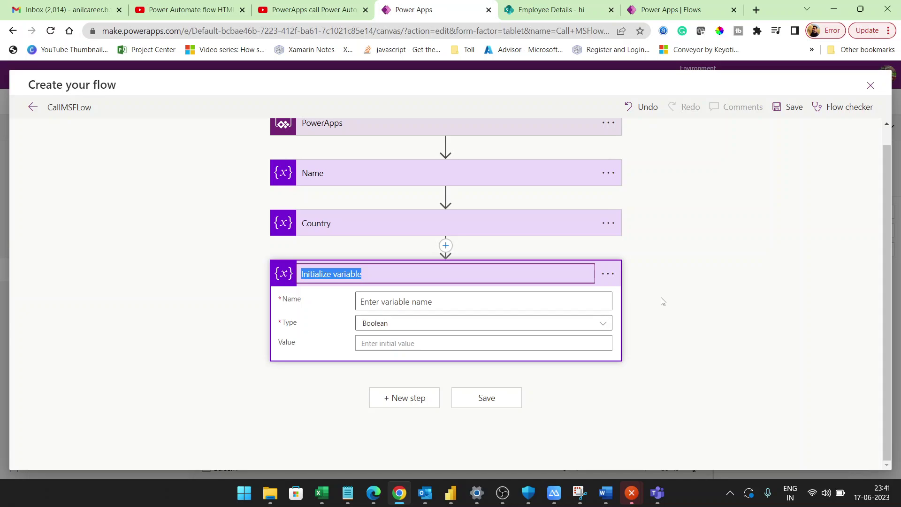
{"action": "type", "text": "DOB"}
{"action": "left_click", "coordinate": [540, 301]}
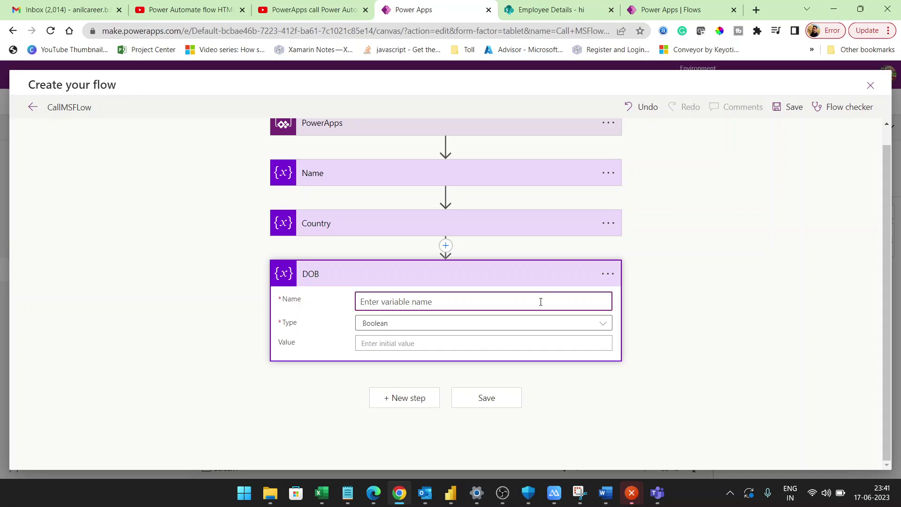
{"action": "type", "text": "DO"}
Set the DOB variable's type to String and use Ask in PowerApps as its initial value
{"action": "left_click", "coordinate": [552, 325]}
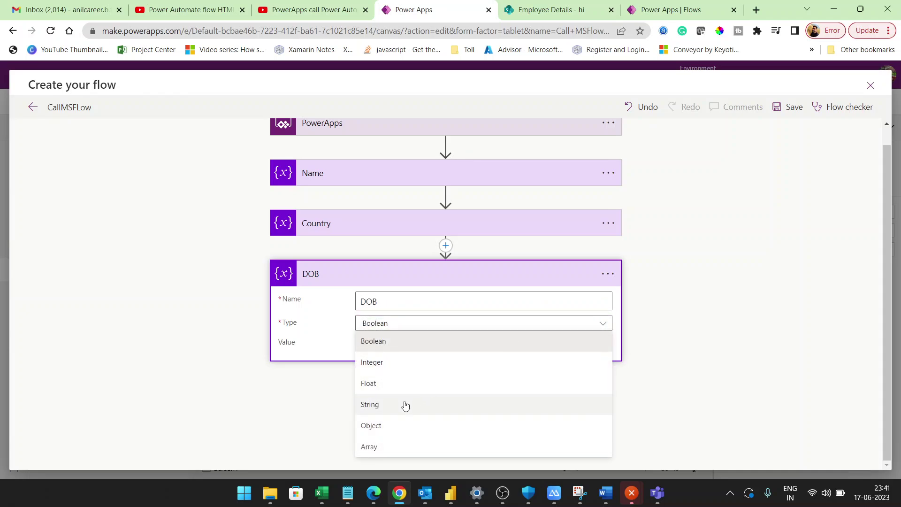
{"action": "left_click", "coordinate": [405, 405]}
{"action": "left_click", "coordinate": [532, 341]}
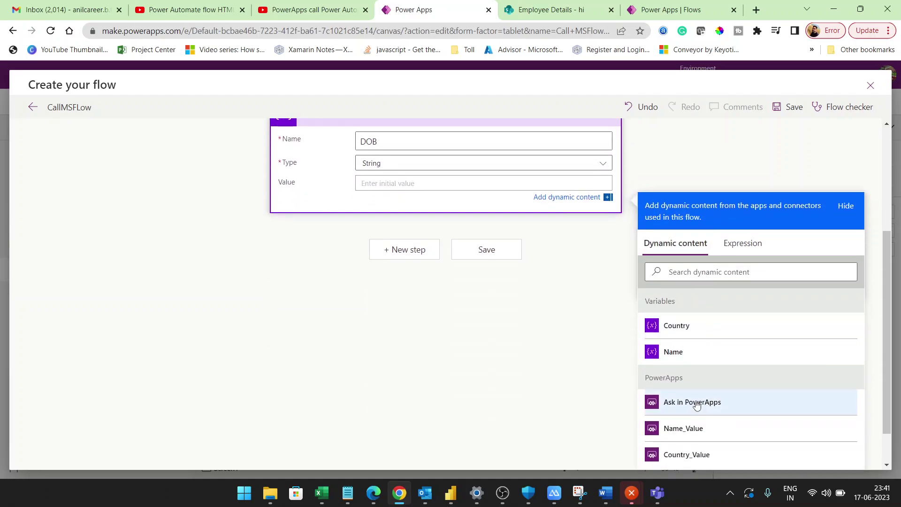
{"action": "left_click", "coordinate": [697, 403]}
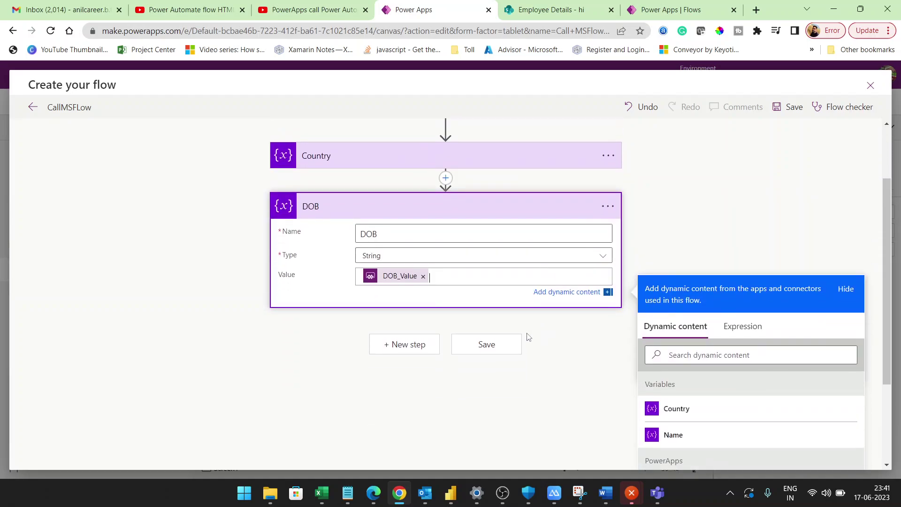
Add a SharePoint Create item action after the DOB action
{"action": "left_click", "coordinate": [413, 351]}
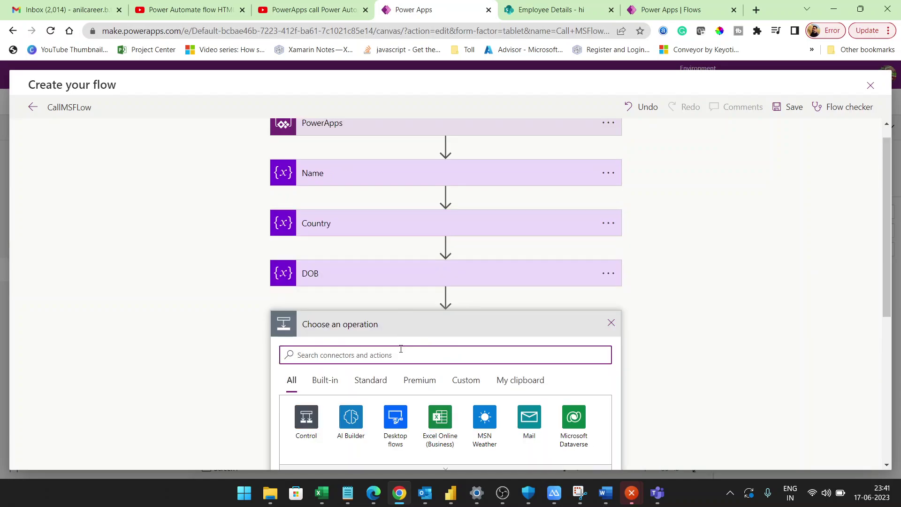
{"action": "type", "text": "create item"}
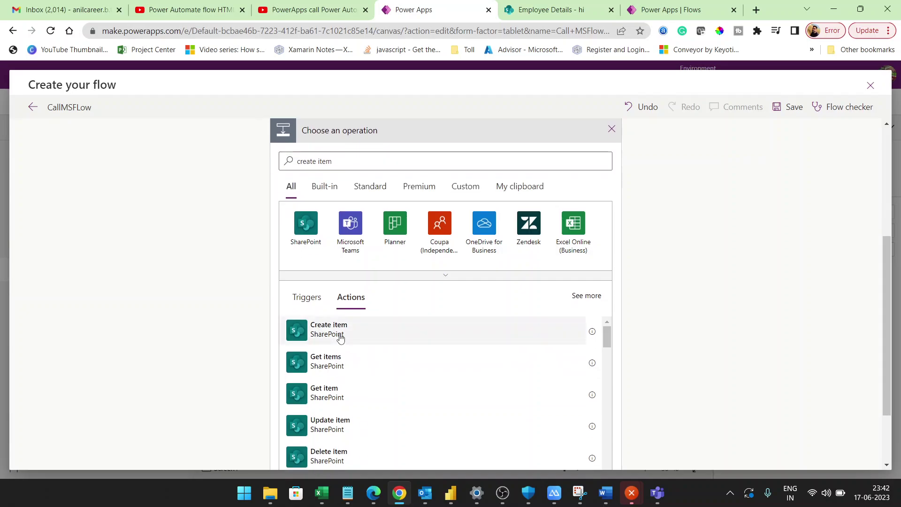
{"action": "left_click", "coordinate": [338, 336]}
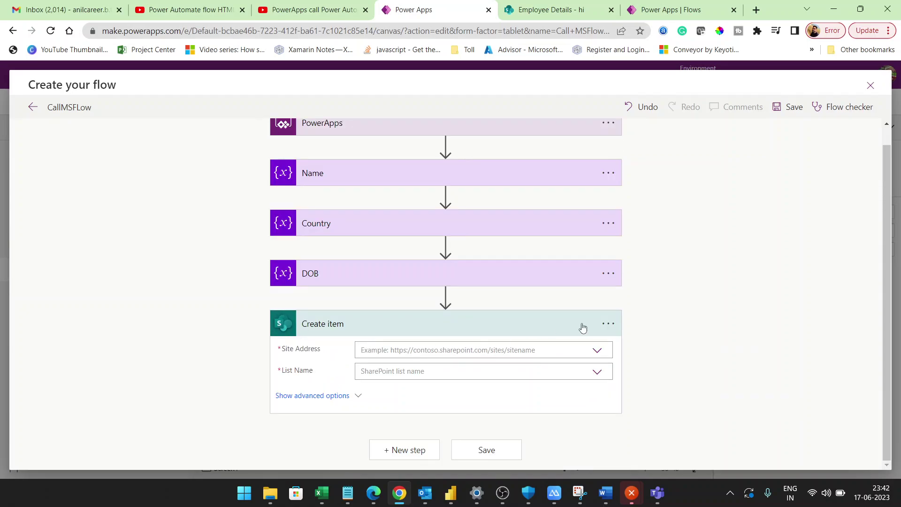
Copy the base site URL from the open SharePoint list and use that team site as the Create item action's site address
{"action": "left_click", "coordinate": [559, 5]}
{"action": "left_click_drag", "start_coordinate": [292, 31], "coordinate": [41, 38]}
{"action": "key", "text": "ctrl+c"}
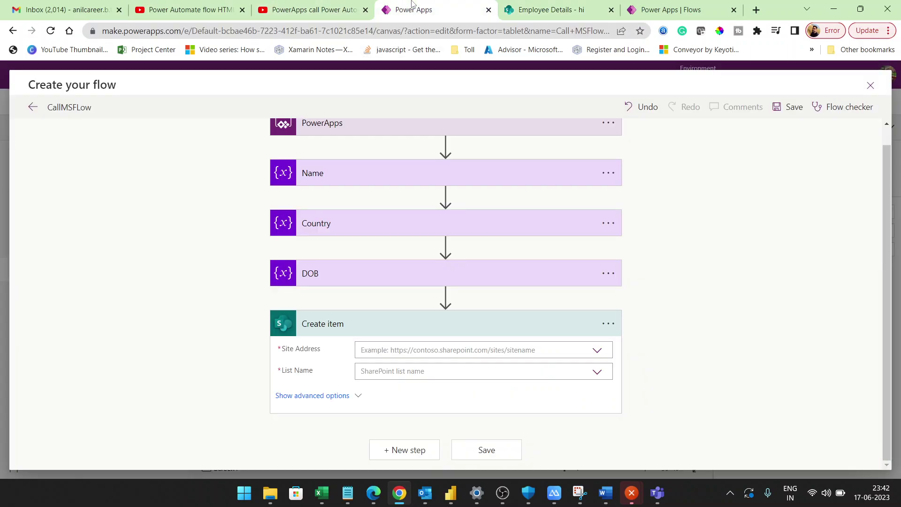
{"action": "left_click", "coordinate": [413, 9]}
{"action": "left_click", "coordinate": [424, 350]}
{"action": "key", "text": "ctrl+v"}
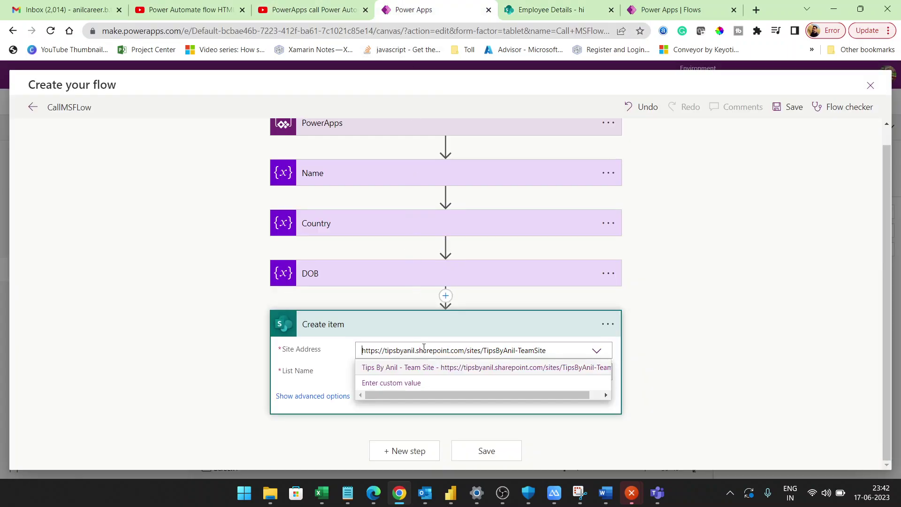
{"action": "left_click", "coordinate": [427, 371]}
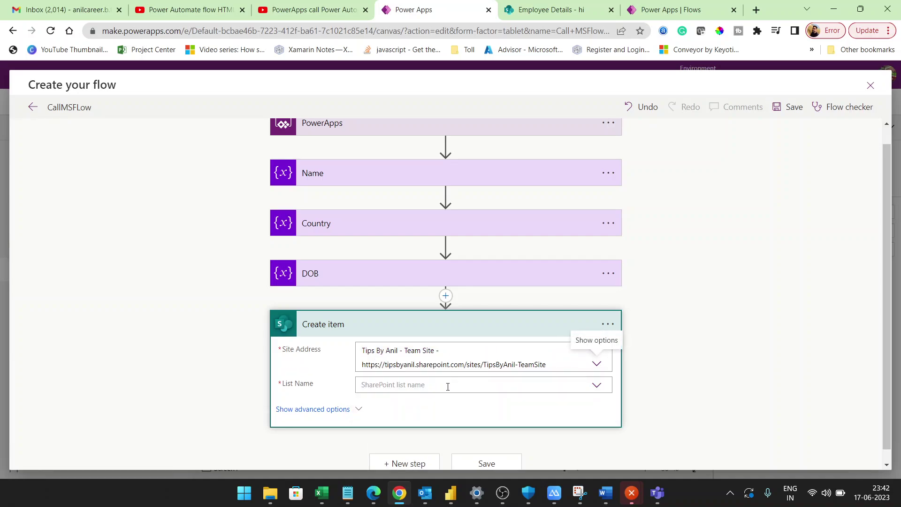
Choose Employee Details as the Create item action's list and check it against the SharePoint list
{"action": "left_click", "coordinate": [597, 388]}
{"action": "scroll", "coordinate": [600, 393], "scroll_direction": "down", "scroll_amount": 2}
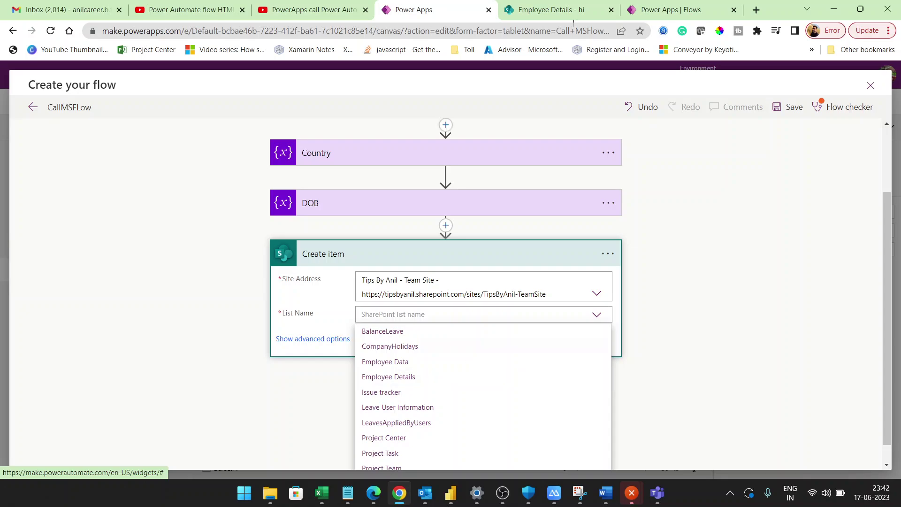
{"action": "left_click", "coordinate": [445, 379]}
{"action": "left_click", "coordinate": [552, 9]}
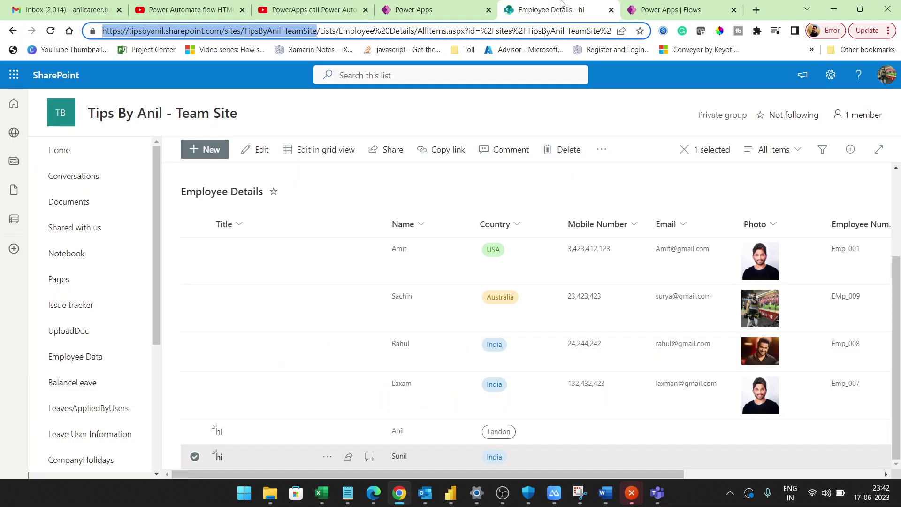
{"action": "left_click", "coordinate": [433, 5]}
{"action": "scroll", "coordinate": [471, 352], "scroll_direction": "down", "scroll_amount": 2}
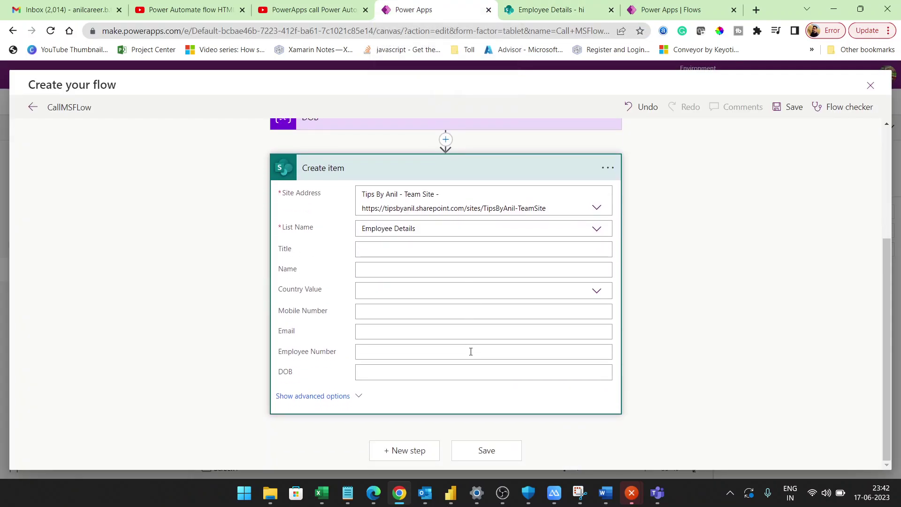
Map the Name variable to the Create item action's Name and the Country variable to Country Value as a custom value
{"action": "left_click", "coordinate": [596, 270]}
{"action": "scroll", "coordinate": [700, 362], "scroll_direction": "down", "scroll_amount": 2}
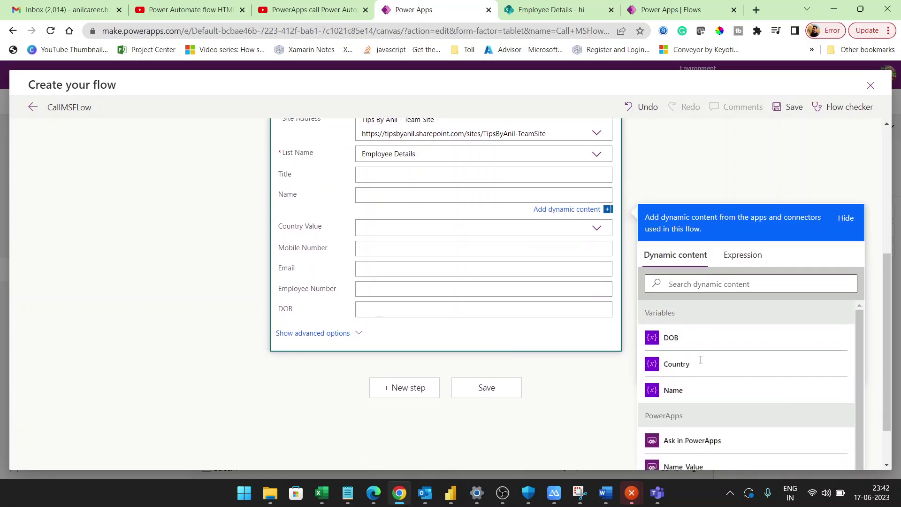
{"action": "left_click", "coordinate": [698, 392]}
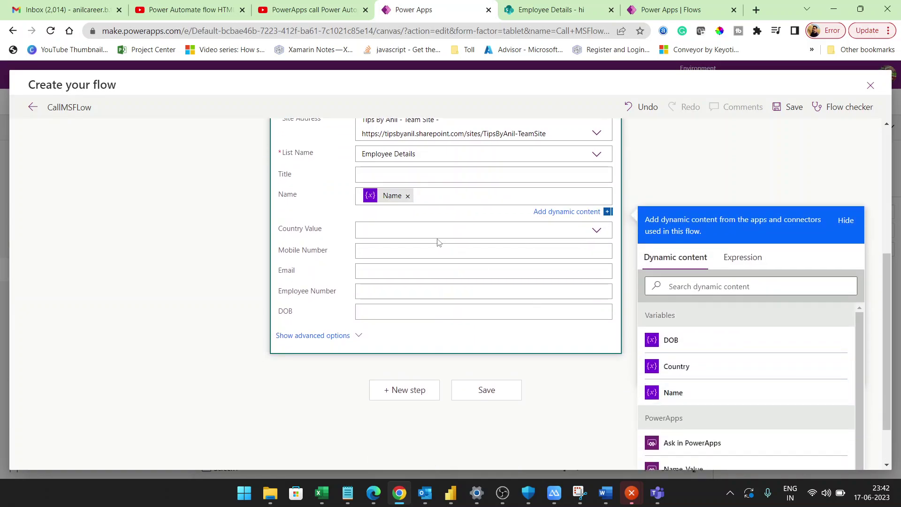
{"action": "left_click", "coordinate": [468, 230]}
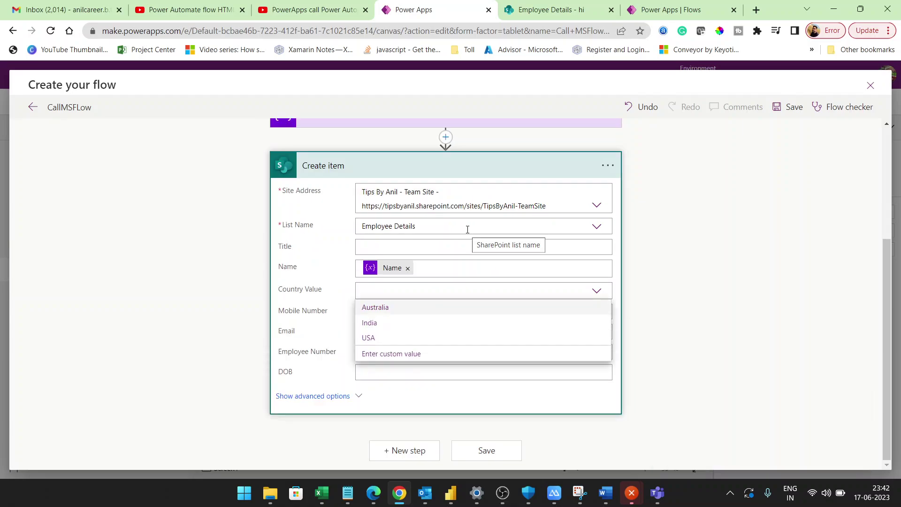
{"action": "left_click", "coordinate": [411, 355]}
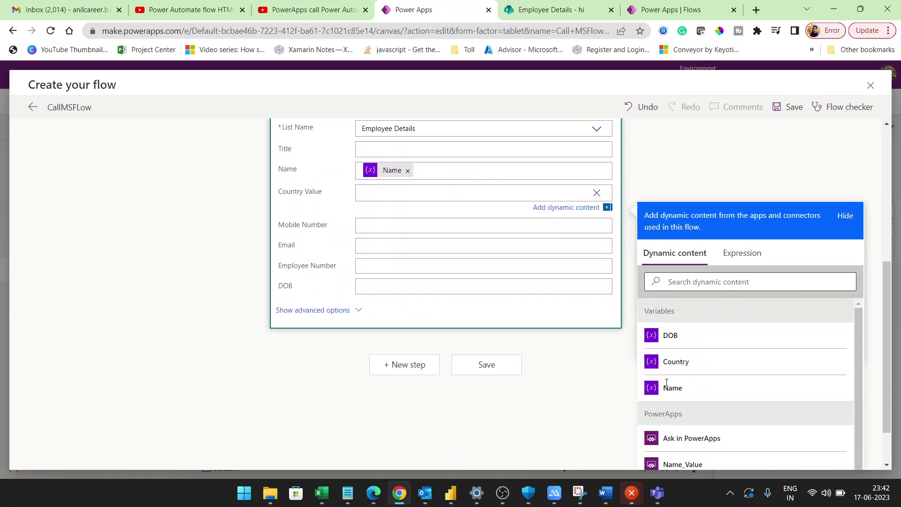
{"action": "left_click", "coordinate": [706, 367]}
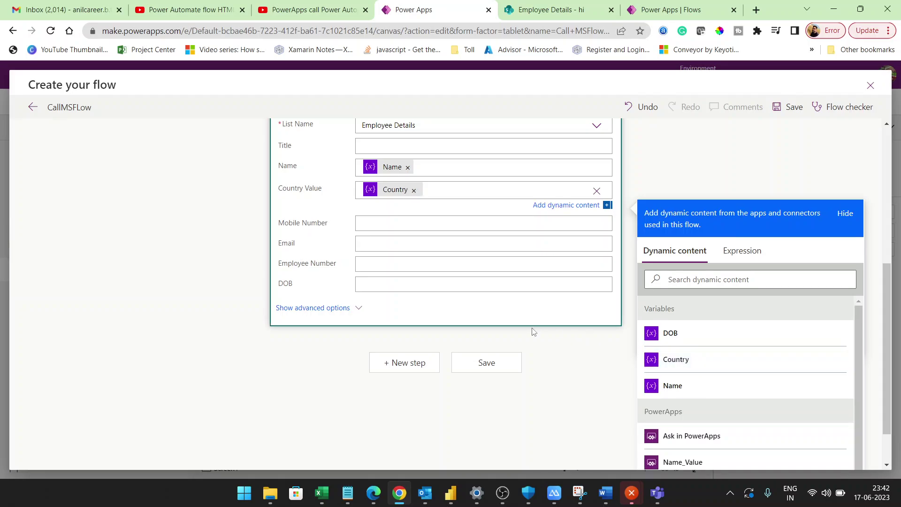
Fill the Create item action's DOB field with the DOB_Value parameter from PowerApps
{"action": "scroll", "coordinate": [715, 381], "scroll_direction": "down", "scroll_amount": 1}
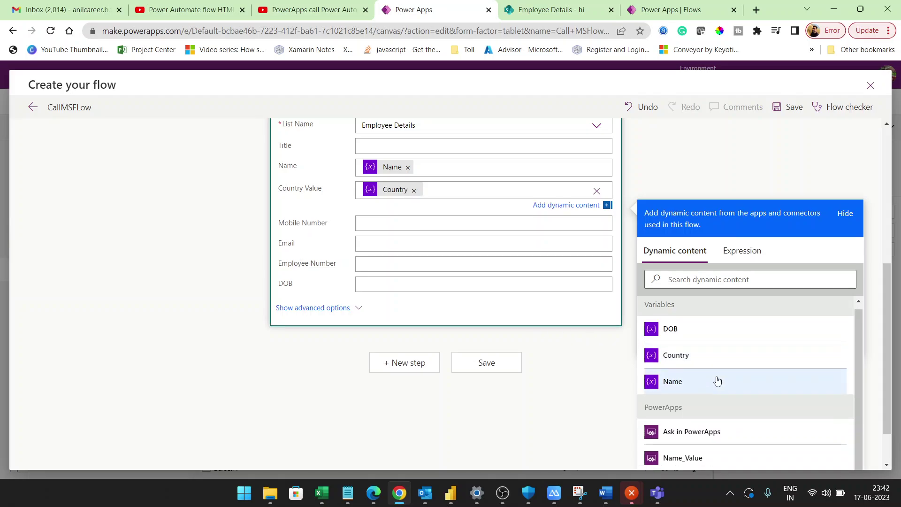
{"action": "scroll", "coordinate": [718, 381], "scroll_direction": "down", "scroll_amount": 1}
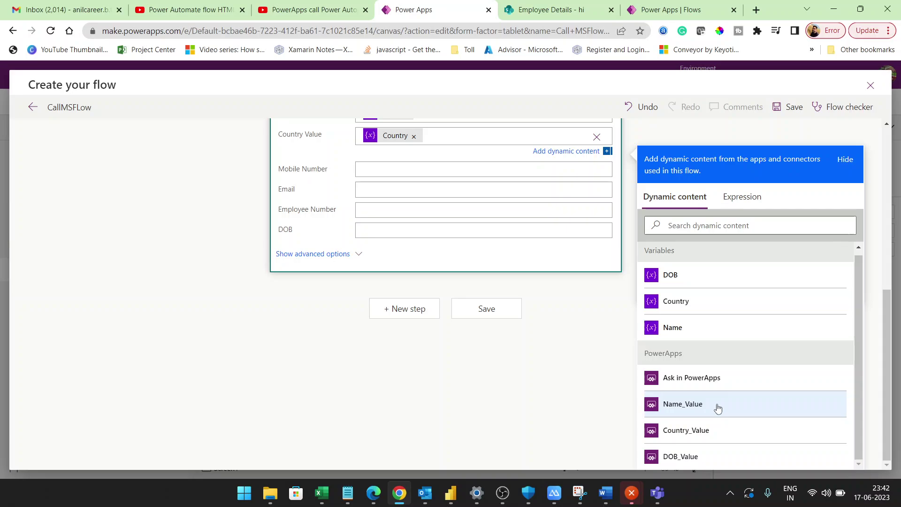
{"action": "scroll", "coordinate": [415, 204], "scroll_direction": "up", "scroll_amount": 1}
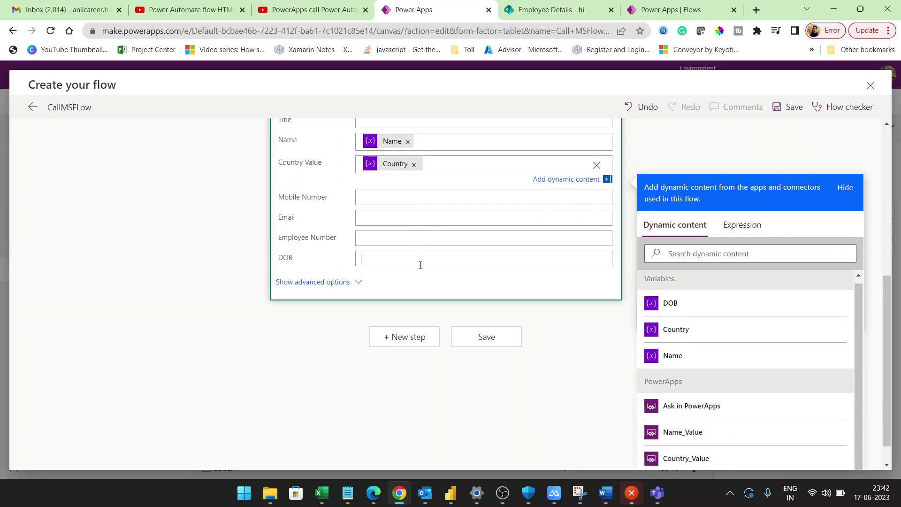
{"action": "scroll", "coordinate": [421, 265], "scroll_direction": "down", "scroll_amount": 3}
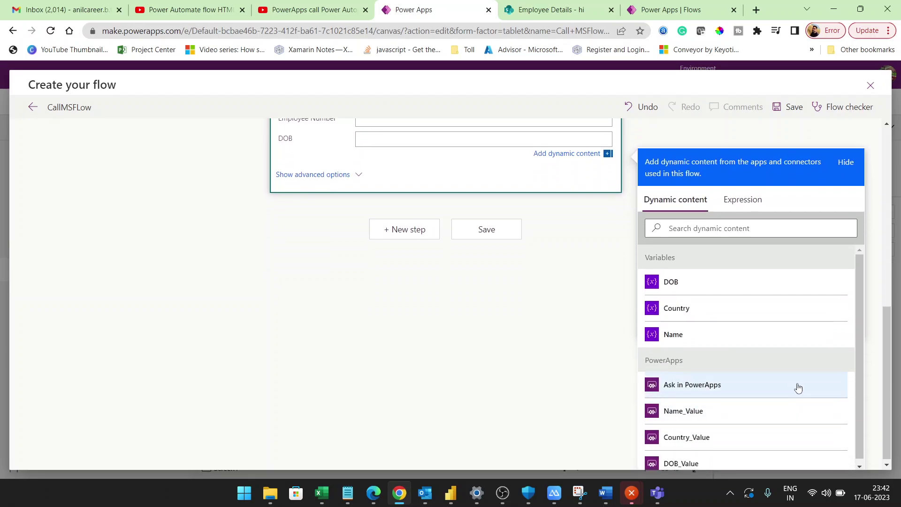
{"action": "left_click", "coordinate": [700, 465]}
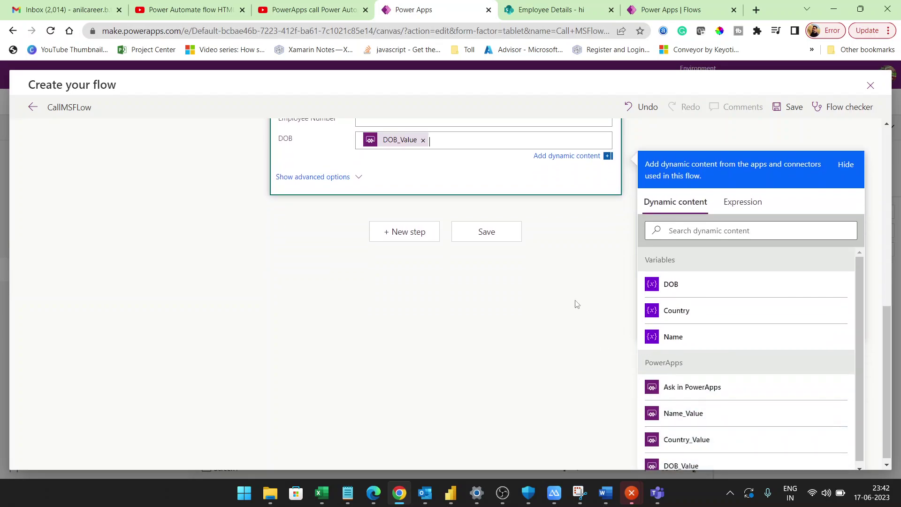
{"action": "scroll", "coordinate": [573, 305], "scroll_direction": "up", "scroll_amount": 5}
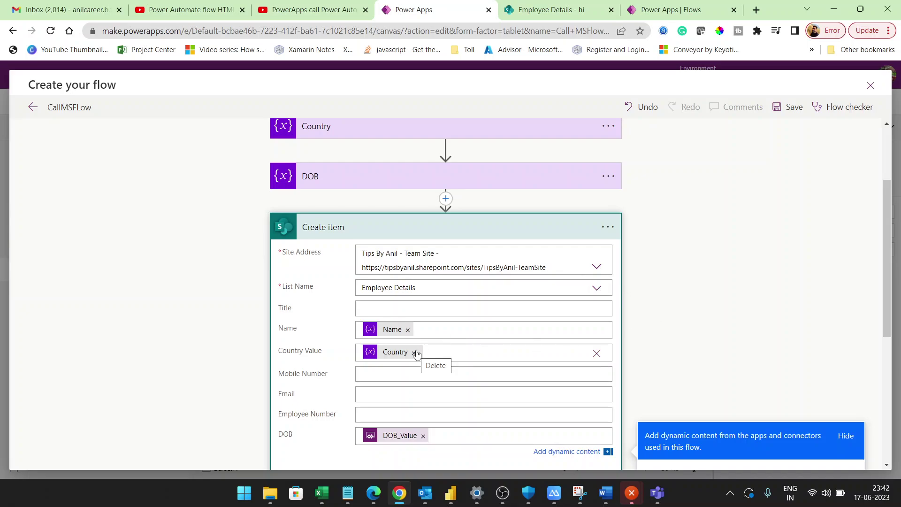
{"action": "scroll", "coordinate": [473, 402], "scroll_direction": "down", "scroll_amount": 1}
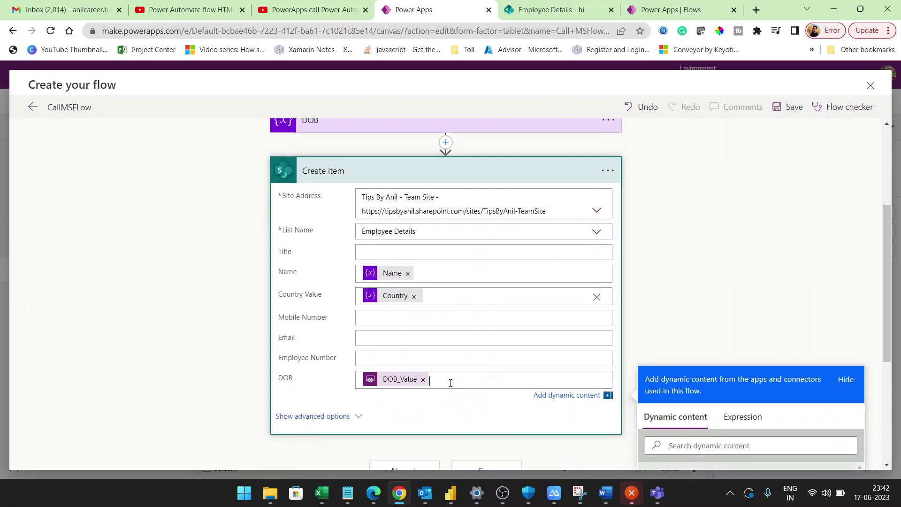
Open the latest run of the existing CallFlowPowerApps flow and examine its Create item field mappings in the flow editor
{"action": "left_click", "coordinate": [672, 5]}
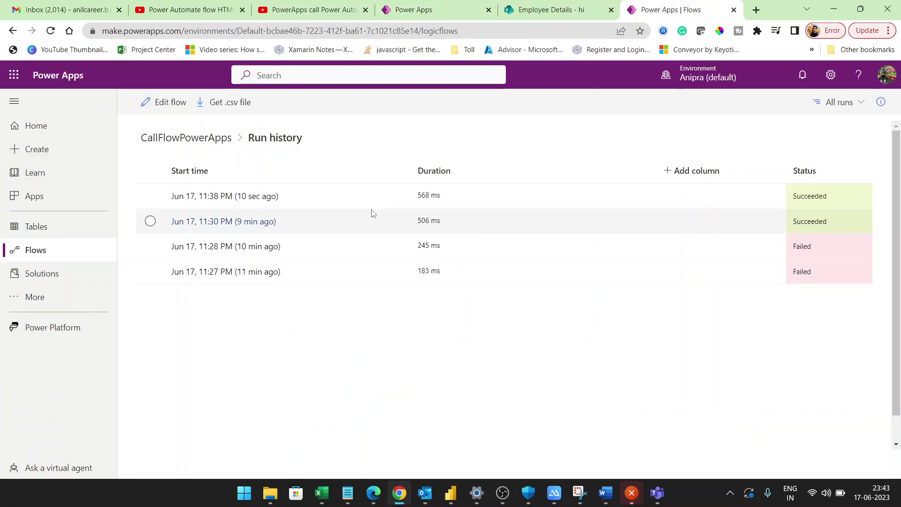
{"action": "left_click", "coordinate": [259, 202]}
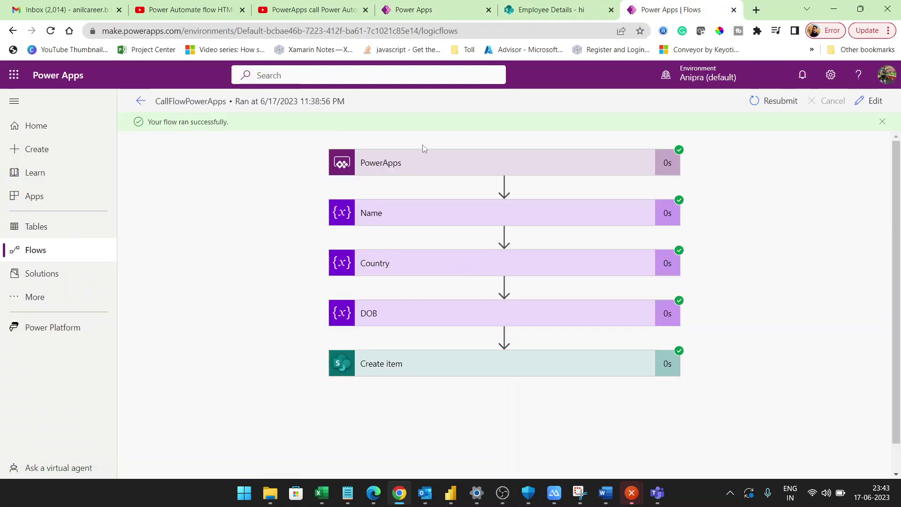
{"action": "left_click", "coordinate": [868, 102]}
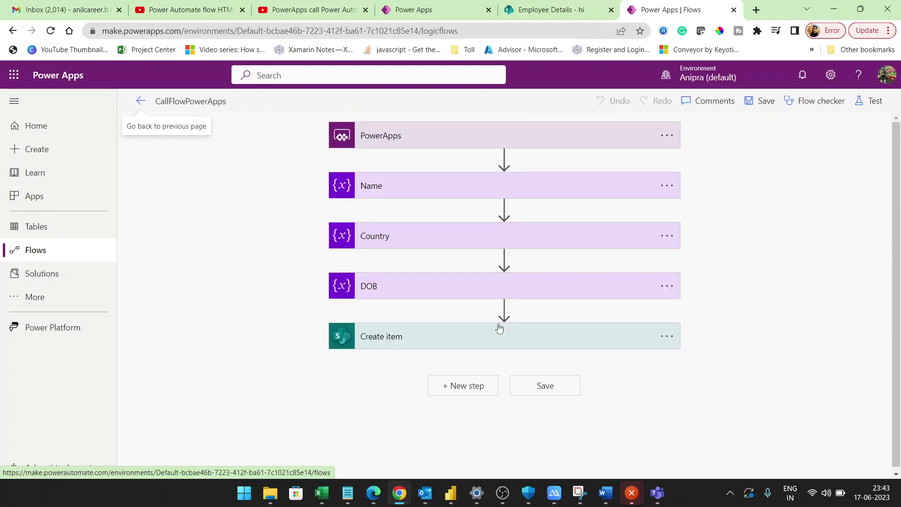
{"action": "left_click", "coordinate": [450, 331]}
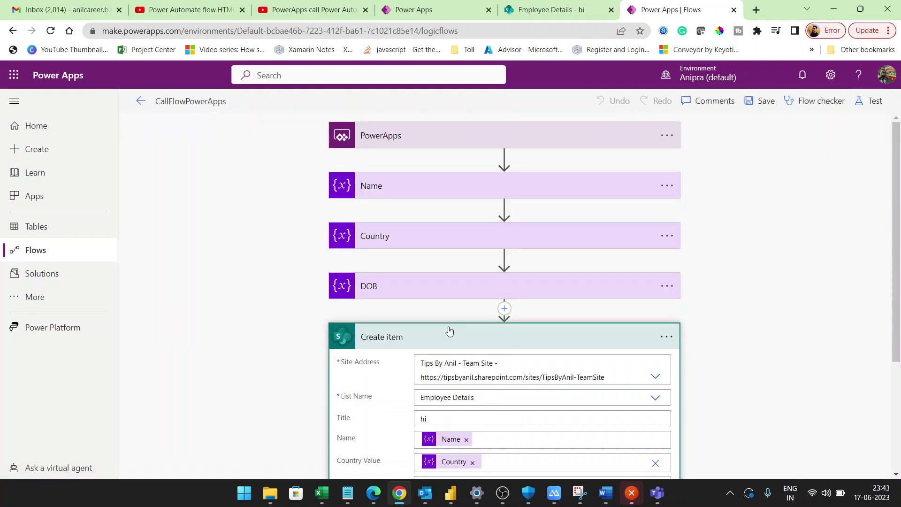
{"action": "scroll", "coordinate": [455, 391], "scroll_direction": "down", "scroll_amount": 4}
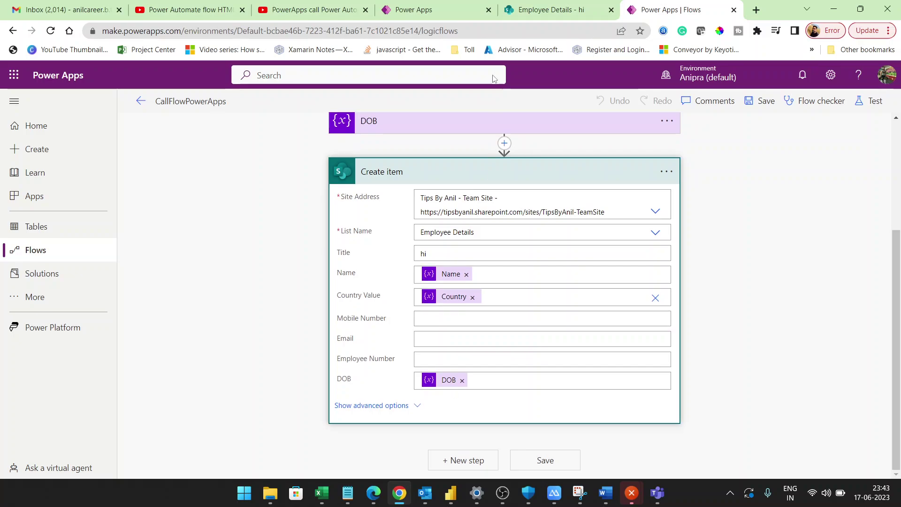
Return to CallMSFLow, replace the Create item action's DOB value with the DOB variable, and save the flow
{"action": "left_click", "coordinate": [445, 5]}
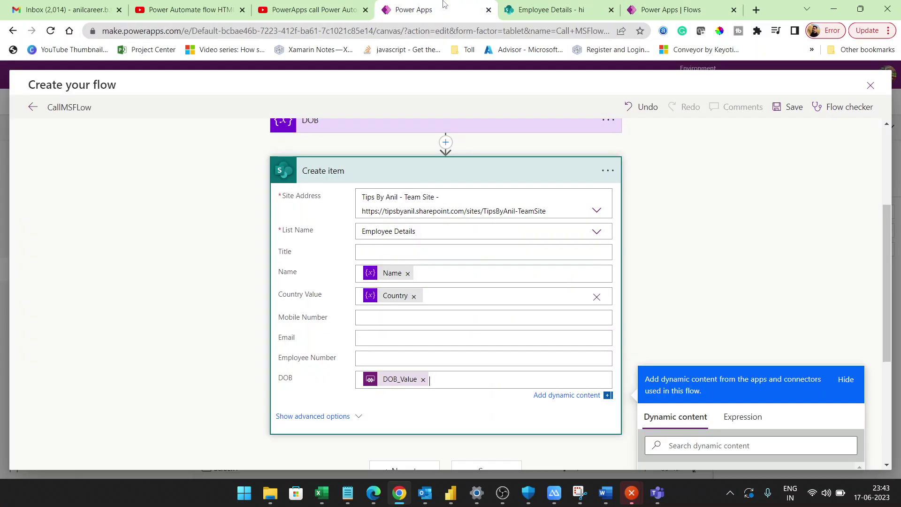
{"action": "left_click", "coordinate": [423, 380]}
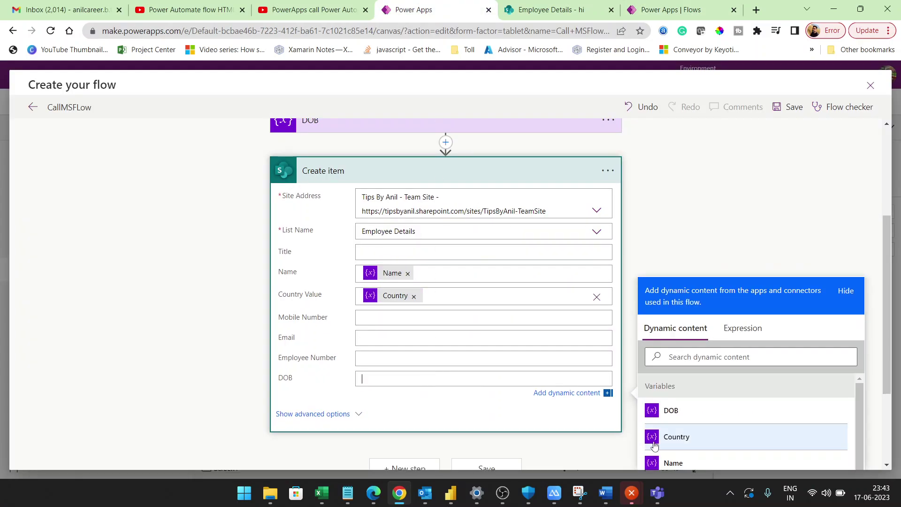
{"action": "left_click", "coordinate": [668, 409]}
{"action": "scroll", "coordinate": [702, 226], "scroll_direction": "up", "scroll_amount": 3}
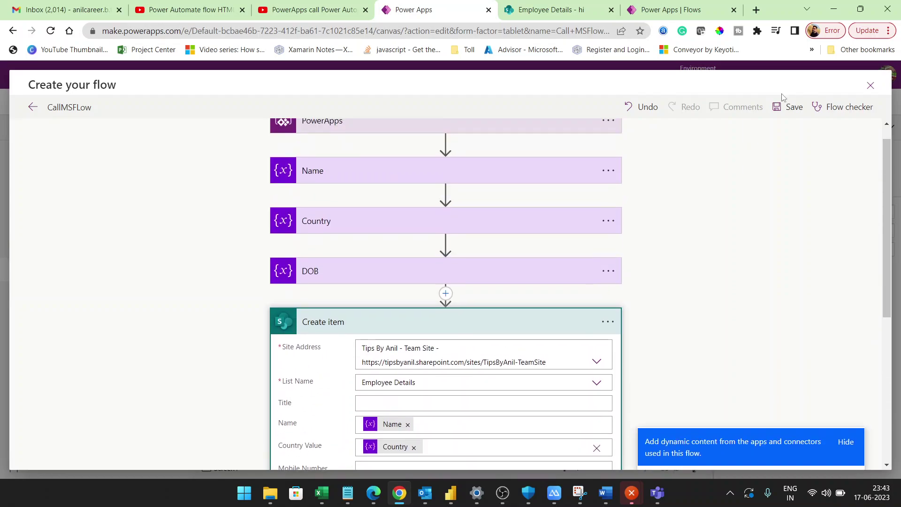
{"action": "left_click", "coordinate": [793, 107]}
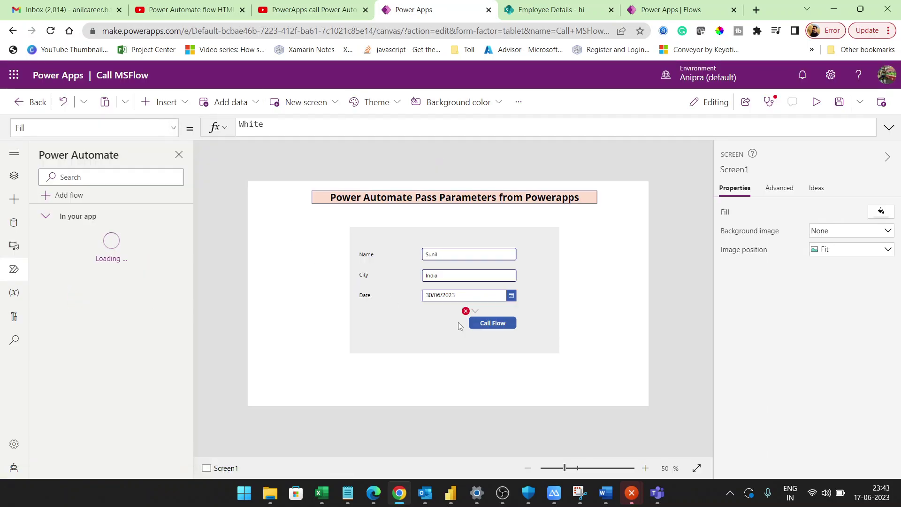
Edit the Call Flow button's OnSelect formula to run CallMSFLow and remove the extra last txt_City.Text argument
{"action": "left_click", "coordinate": [473, 311]}
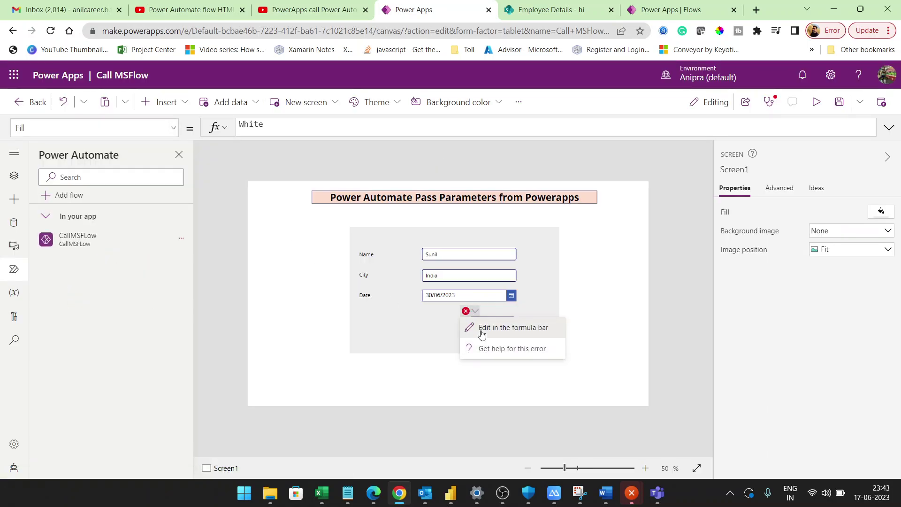
{"action": "left_click", "coordinate": [523, 327]}
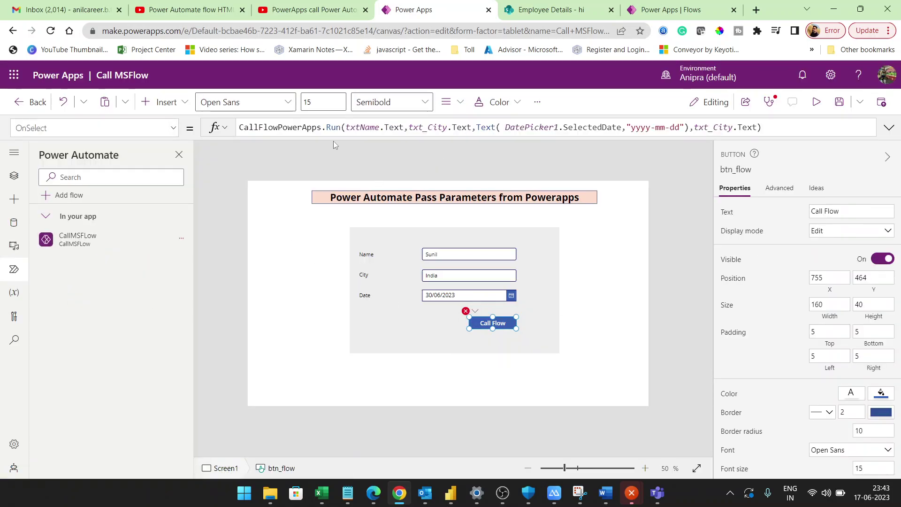
{"action": "double_click", "coordinate": [309, 127]}
{"action": "type", "text": "call"}
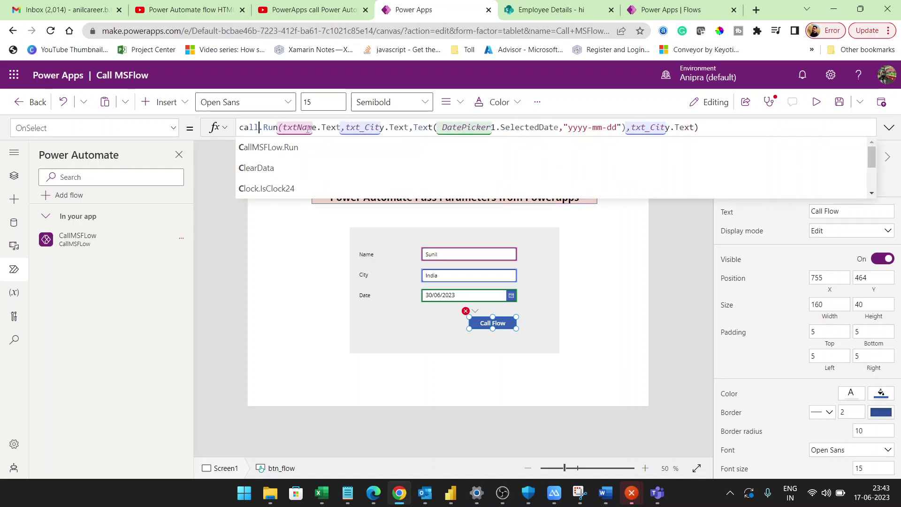
{"action": "left_click", "coordinate": [308, 148]}
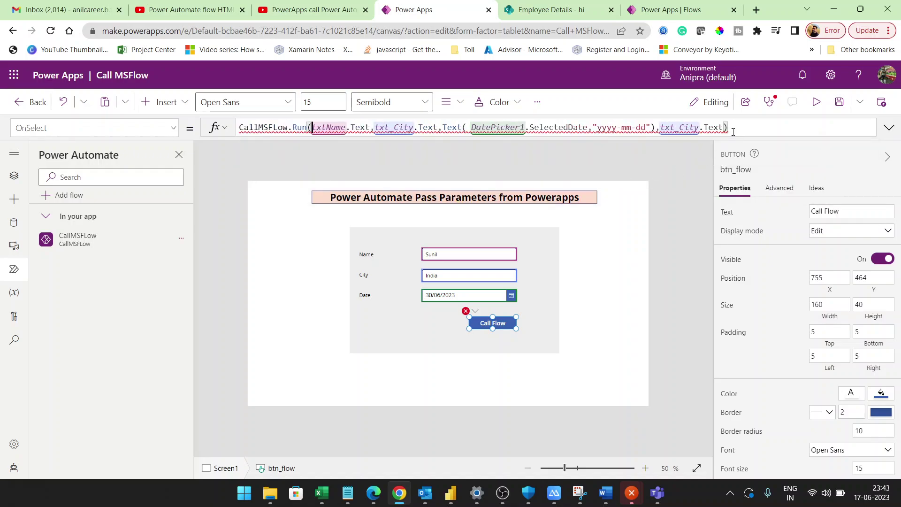
{"action": "left_click_drag", "start_coordinate": [657, 128], "coordinate": [725, 128]}
{"action": "key", "text": "BackSpace"}
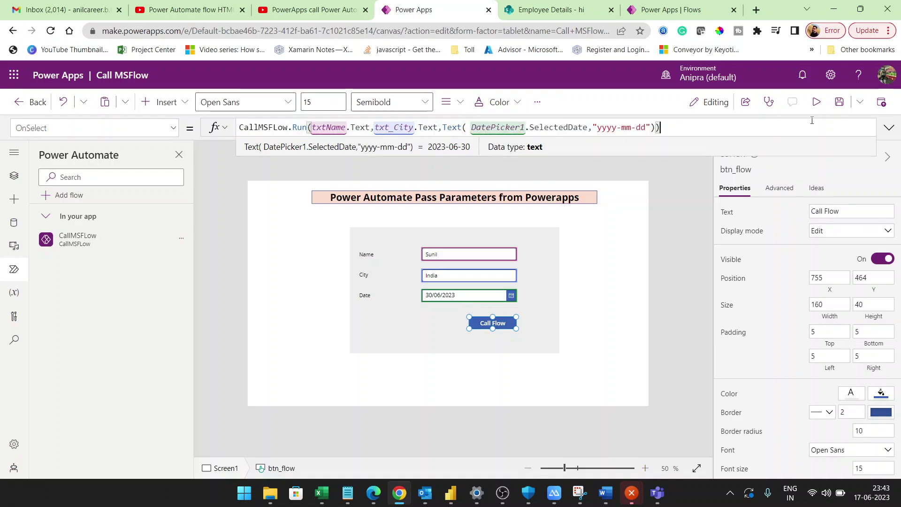
Preview the app, enter the person's name in the form and set City to India
{"action": "left_click", "coordinate": [818, 102]}
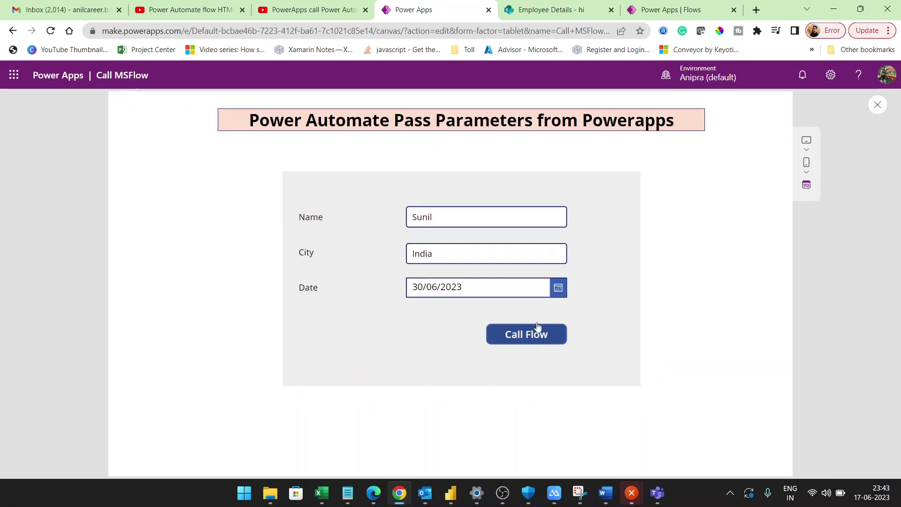
{"action": "left_click_drag", "start_coordinate": [435, 217], "coordinate": [355, 216]}
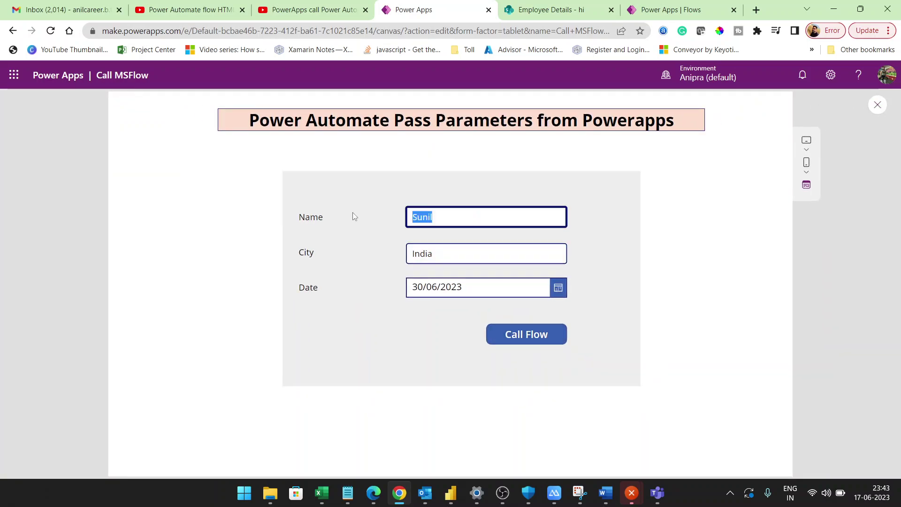
{"action": "type", "text": "Ram"}
{"action": "key", "text": "Tab"}
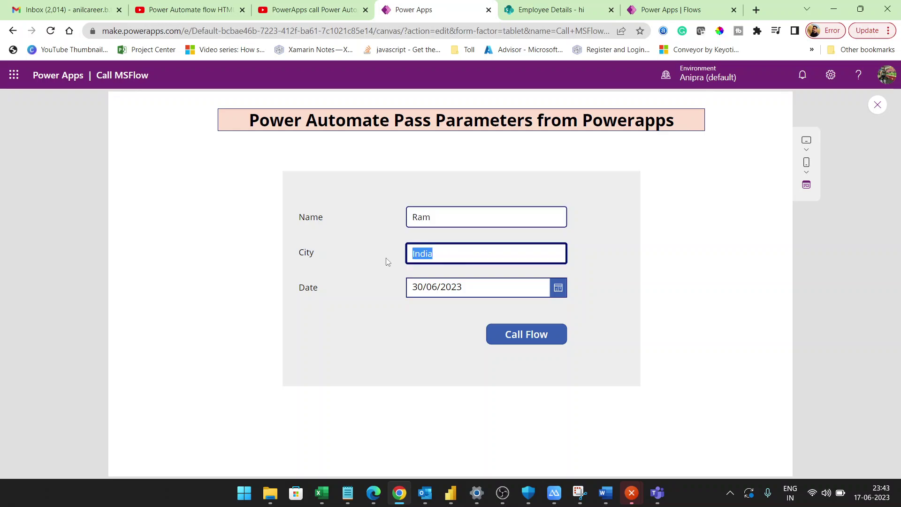
{"action": "type", "text": "India"}
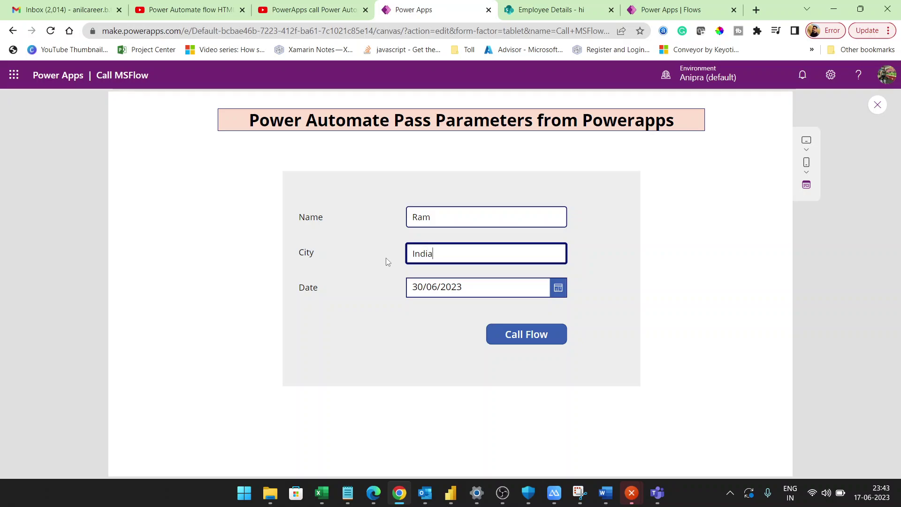
Pick the person's date of birth in the Date field and call the flow from the form
{"action": "left_click", "coordinate": [560, 291]}
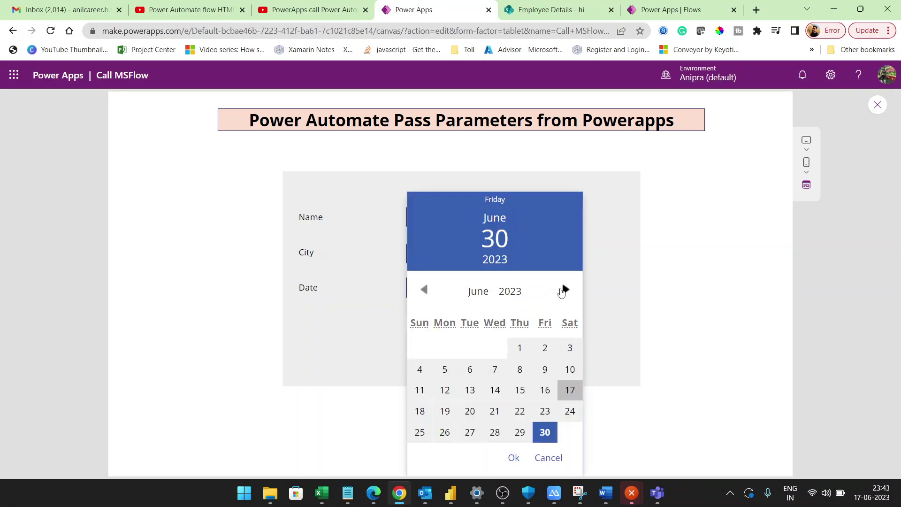
{"action": "left_click", "coordinate": [565, 291]}
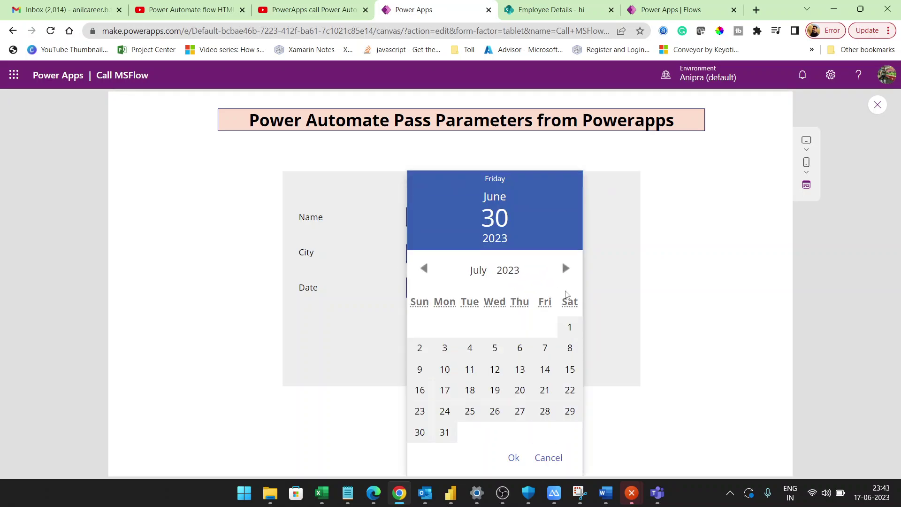
{"action": "left_click", "coordinate": [426, 270]}
{"action": "left_click", "coordinate": [425, 289]}
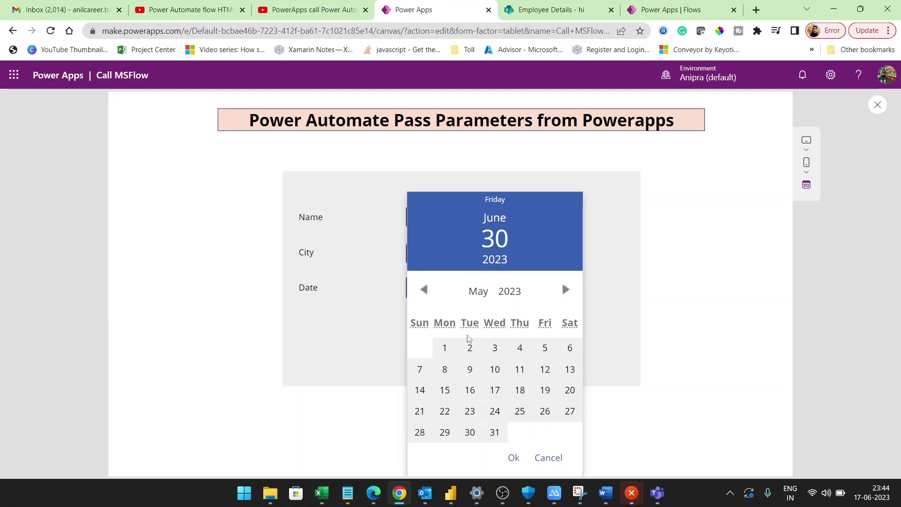
{"action": "left_click", "coordinate": [495, 370]}
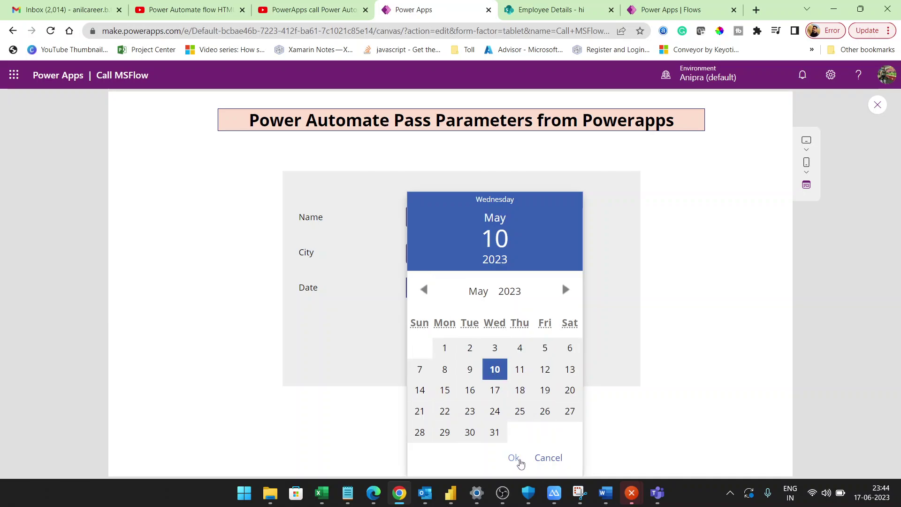
{"action": "left_click", "coordinate": [514, 458]}
{"action": "left_click", "coordinate": [527, 334]}
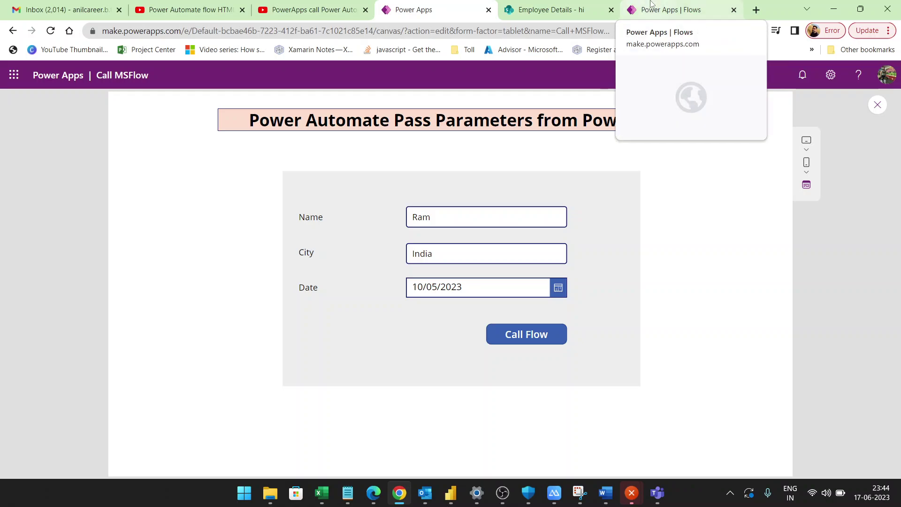
Leave the CallFlowPowerApps editor without saving and open the latest run of CallMSFLow from its run history
{"action": "left_click", "coordinate": [629, 7]}
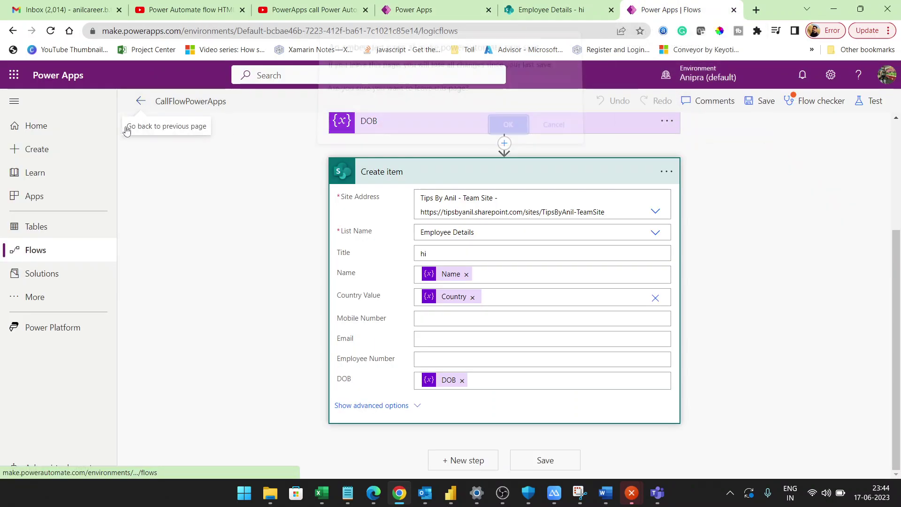
{"action": "left_click", "coordinate": [140, 106]}
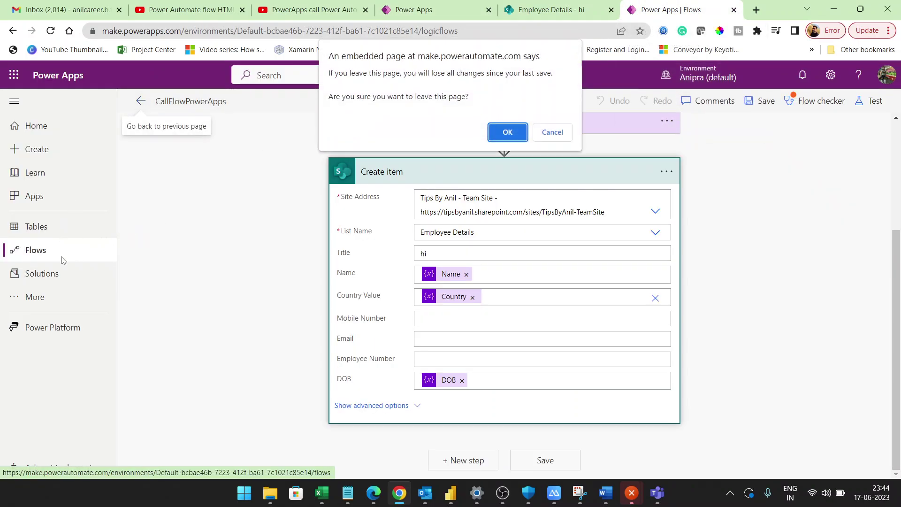
{"action": "key", "text": "Tab"}
{"action": "key", "text": "Return"}
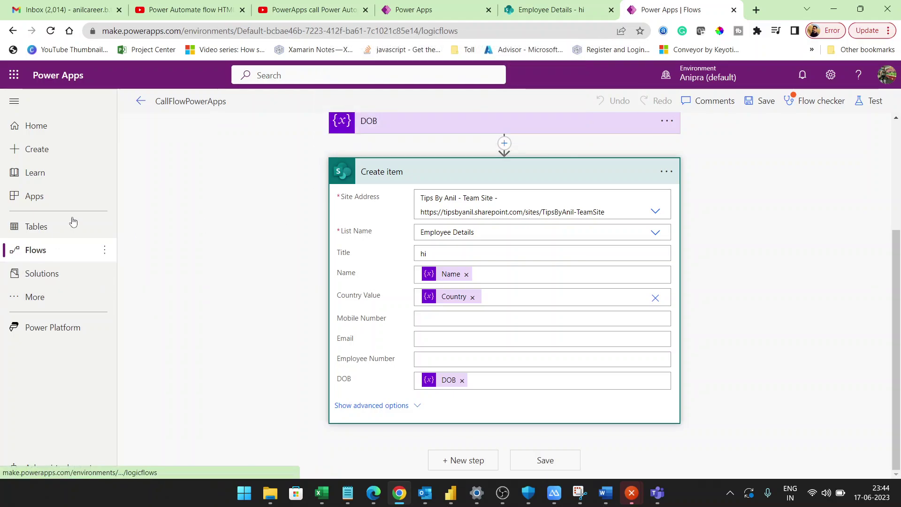
{"action": "left_click", "coordinate": [141, 101]}
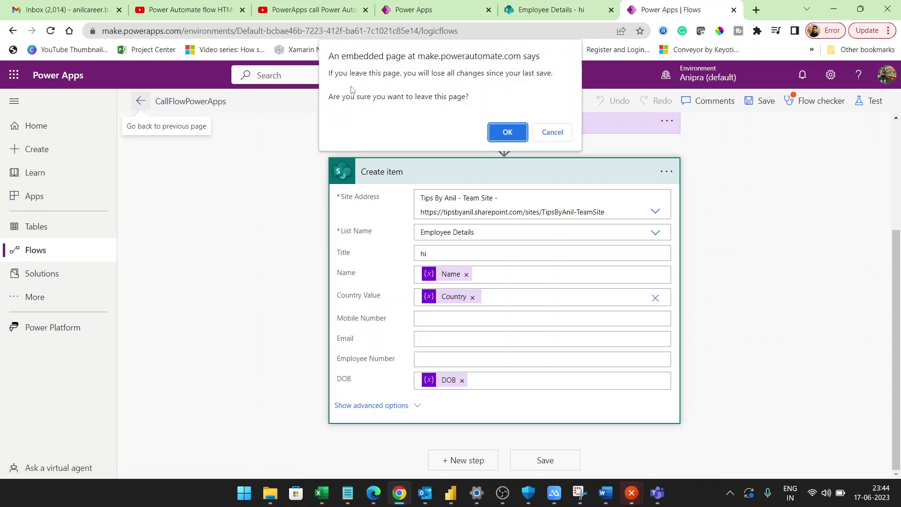
{"action": "left_click", "coordinate": [507, 133]}
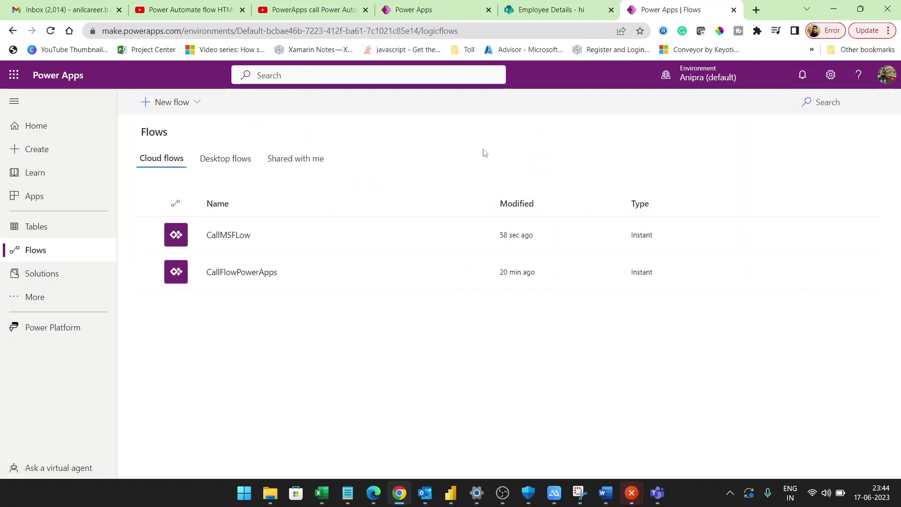
{"action": "left_click", "coordinate": [217, 235]}
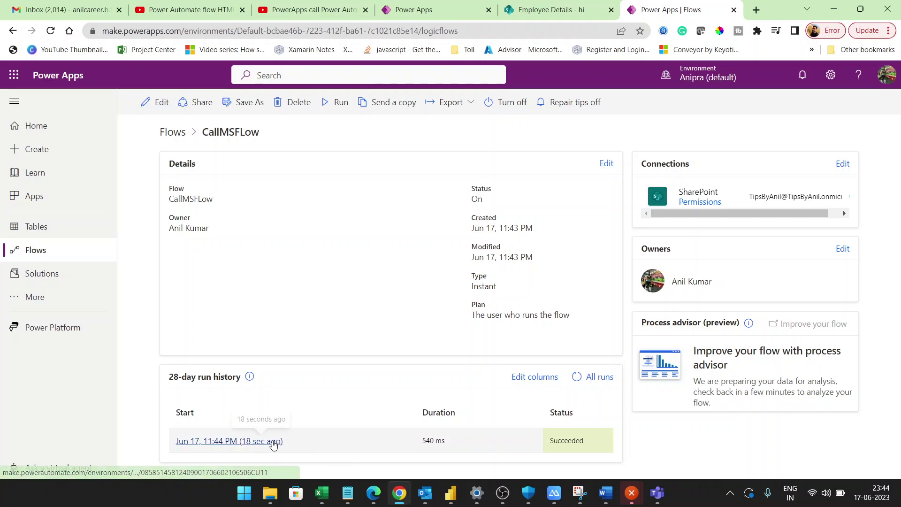
{"action": "left_click", "coordinate": [273, 441]}
Reload the Employee Details list and check the newest item's name, country and DOB
{"action": "left_click", "coordinate": [545, 9]}
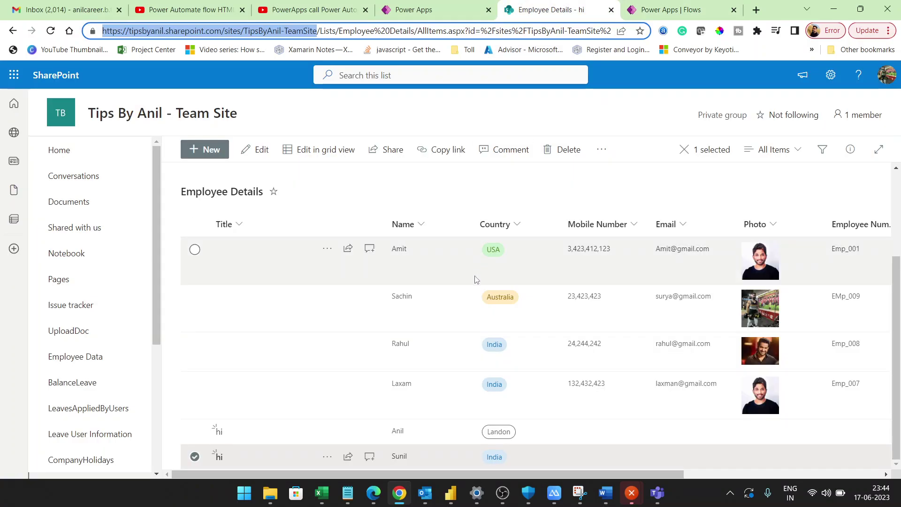
{"action": "right_click", "coordinate": [446, 179]}
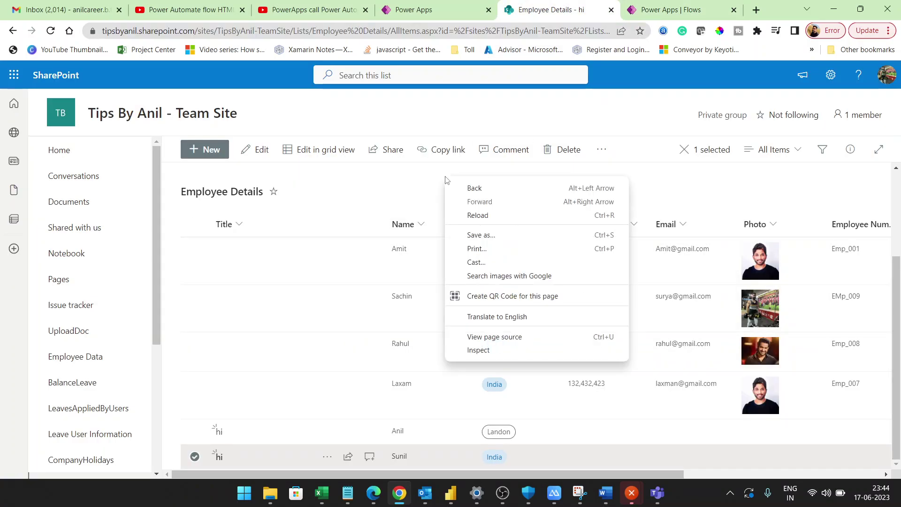
{"action": "left_click", "coordinate": [465, 215]}
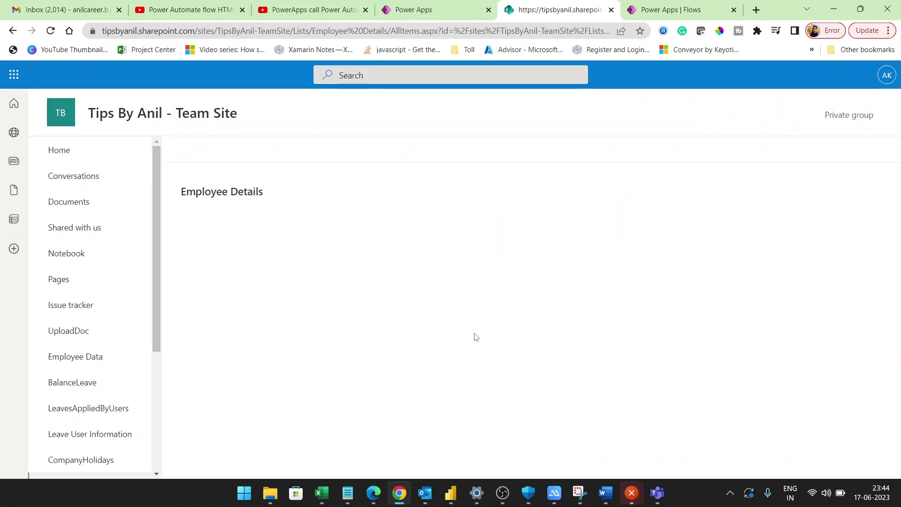
{"action": "scroll", "coordinate": [476, 337], "scroll_direction": "down", "scroll_amount": 5}
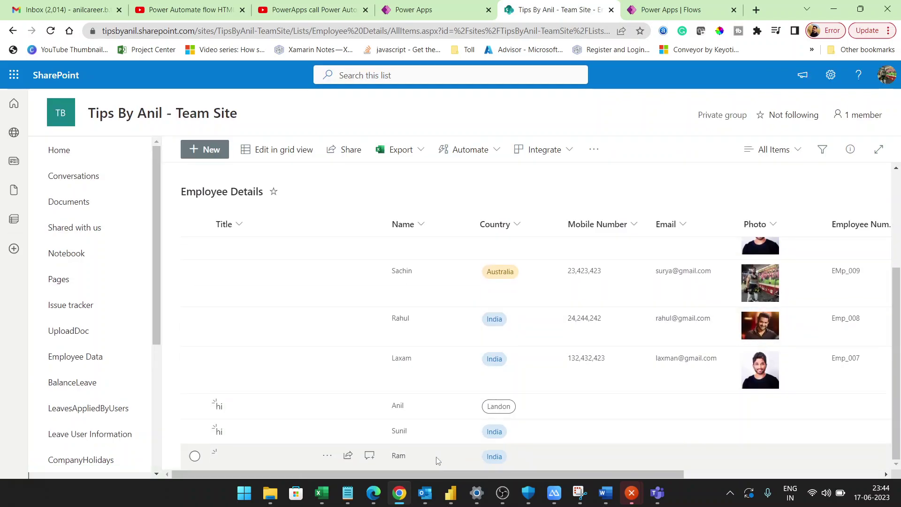
{"action": "scroll", "coordinate": [646, 464], "scroll_direction": "right", "scroll_amount": 5}
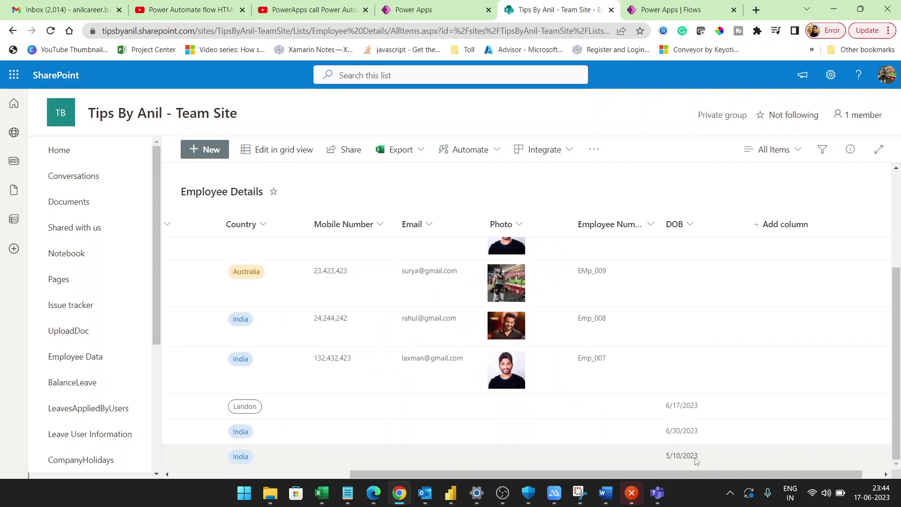
{"action": "scroll", "coordinate": [696, 462], "scroll_direction": "left", "scroll_amount": 5}
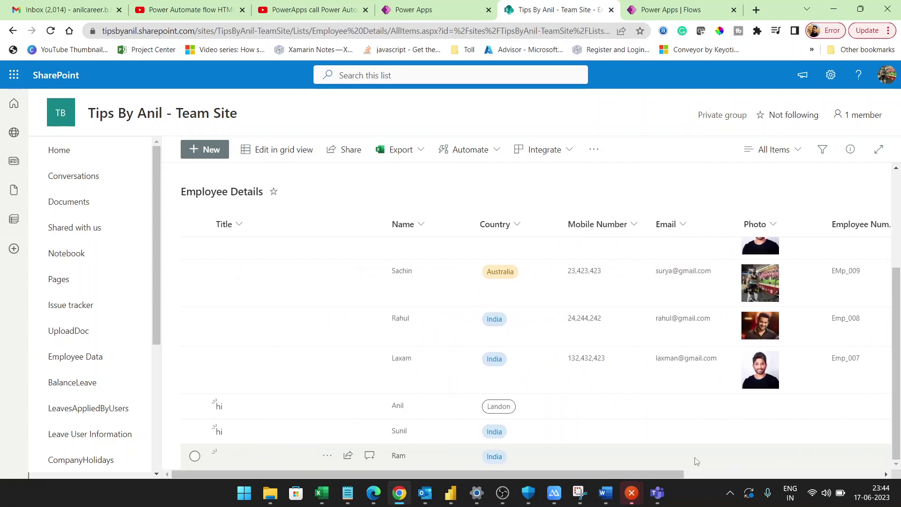
Exit the app preview and examine the date argument in the Call Flow button's OnSelect formula
{"action": "left_click", "coordinate": [471, 5]}
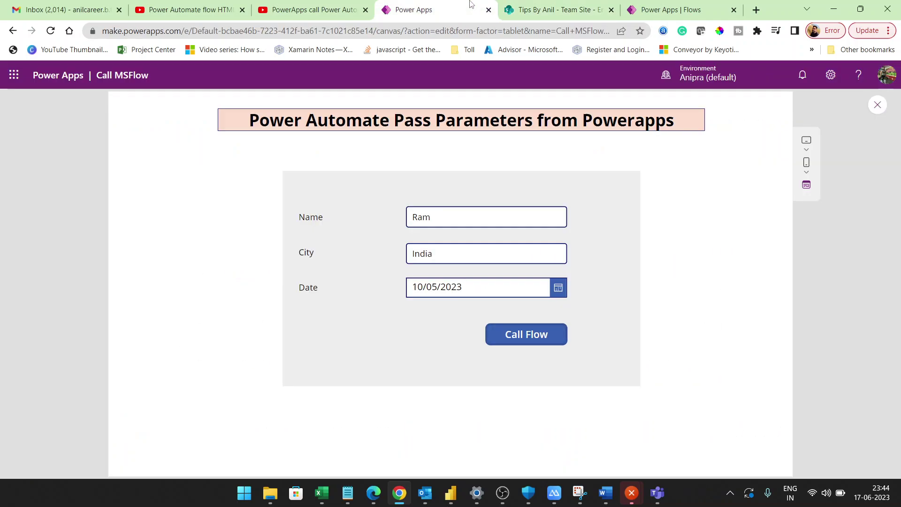
{"action": "left_click", "coordinate": [878, 106]}
{"action": "left_click", "coordinate": [503, 326]}
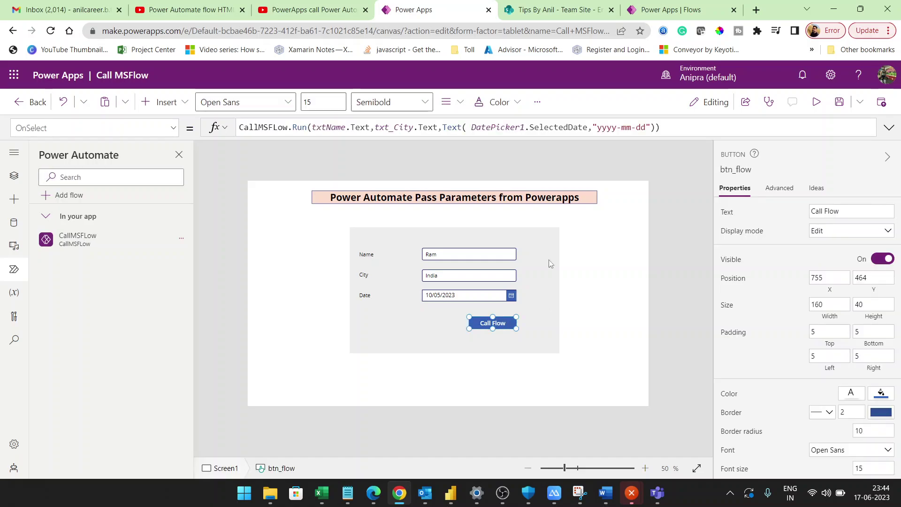
{"action": "left_click_drag", "start_coordinate": [444, 127], "coordinate": [657, 127]}
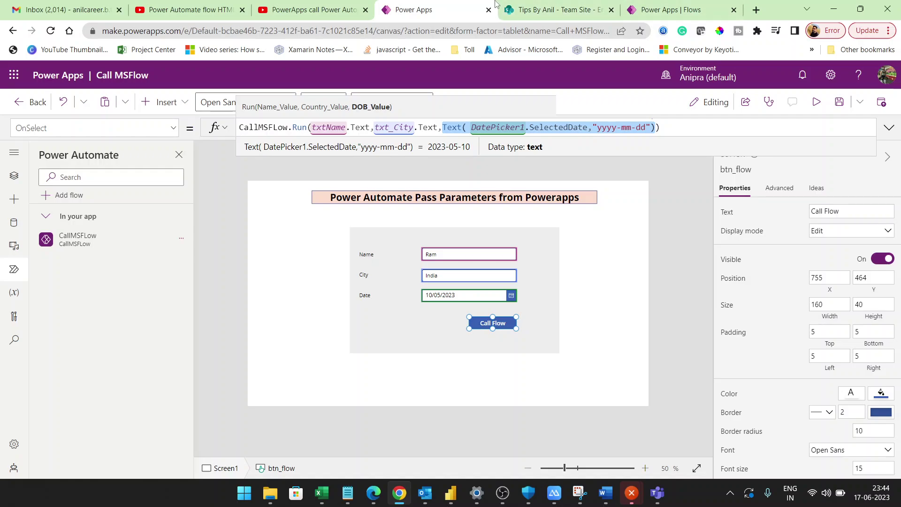
Return to the CallMSFLow run, open the flow for editing and expand the DOB variable
{"action": "left_click", "coordinate": [643, 6]}
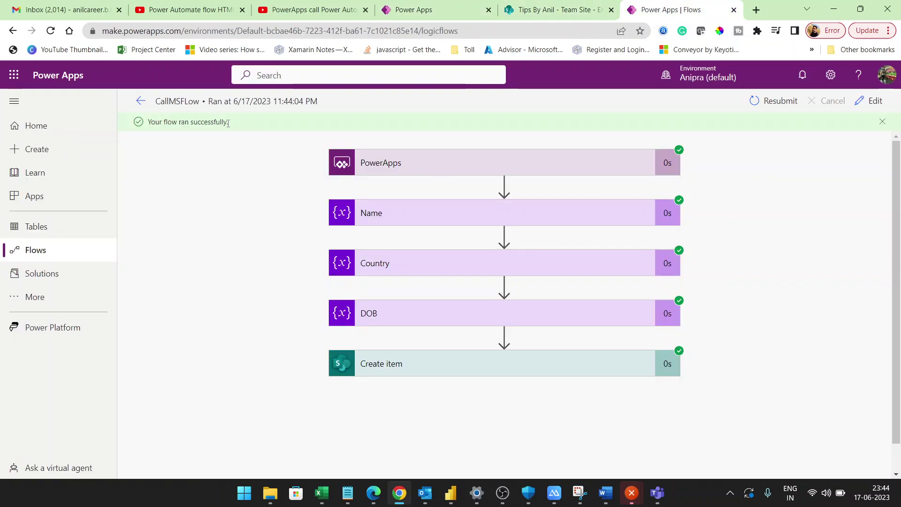
{"action": "left_click", "coordinate": [875, 103]}
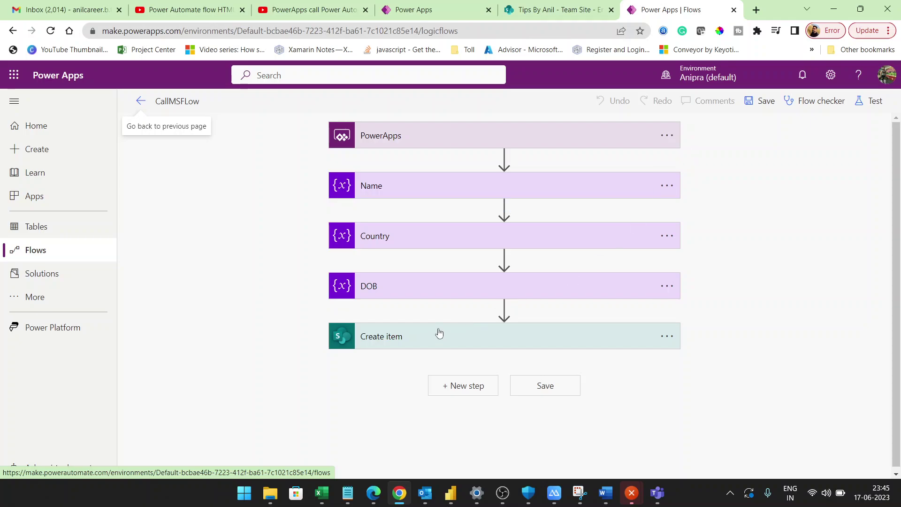
{"action": "left_click", "coordinate": [440, 299]}
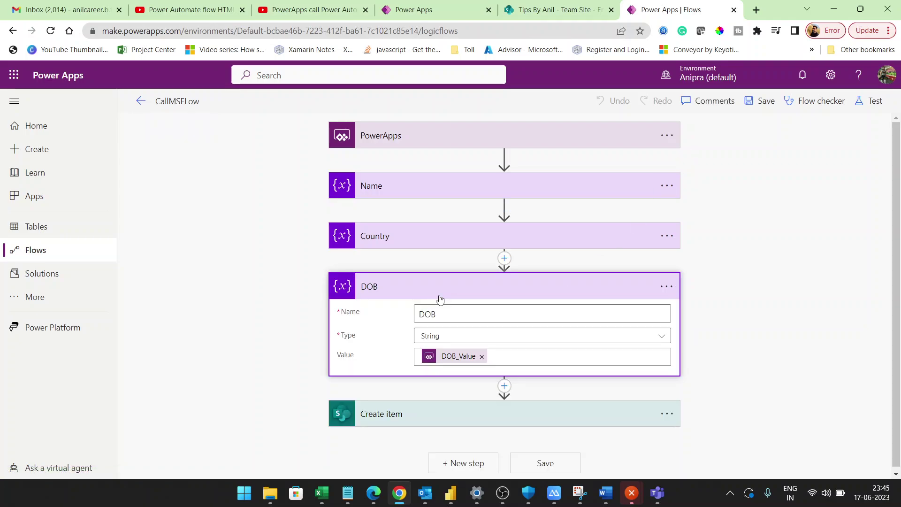
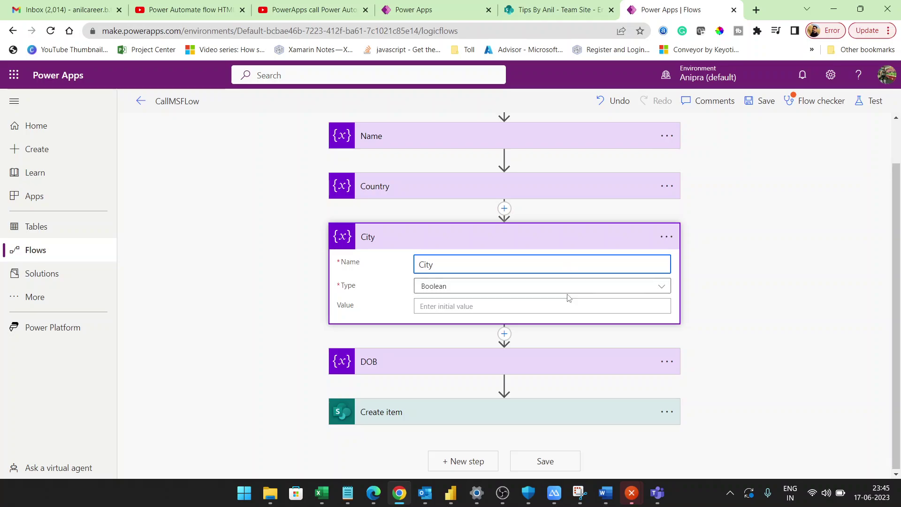
Set the City variable's type to String and its value to an Ask in PowerApps input
{"action": "left_click", "coordinate": [568, 301]}
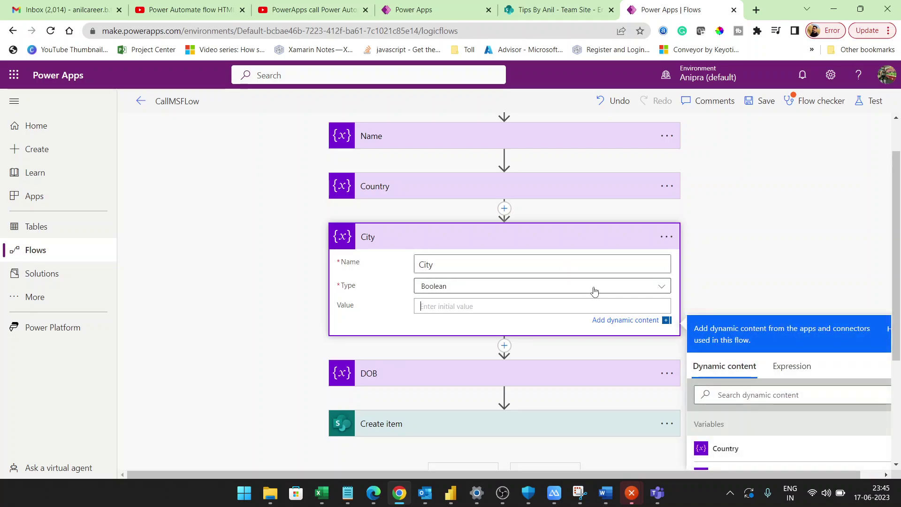
{"action": "left_click", "coordinate": [595, 290]}
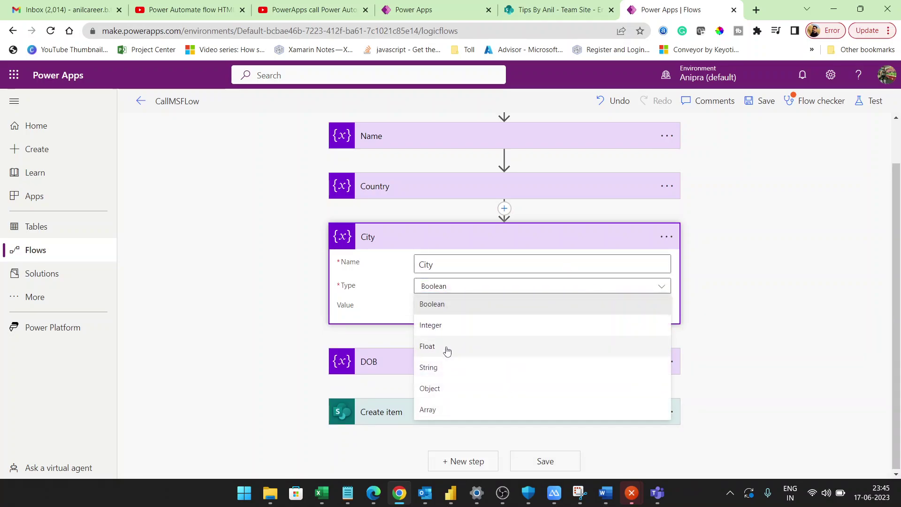
{"action": "left_click", "coordinate": [447, 367]}
{"action": "left_click", "coordinate": [500, 307]}
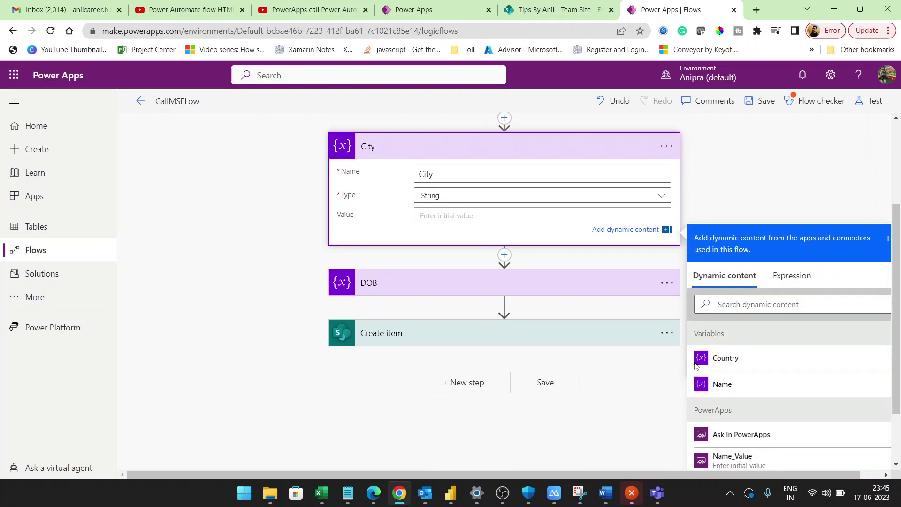
{"action": "left_click", "coordinate": [731, 436]}
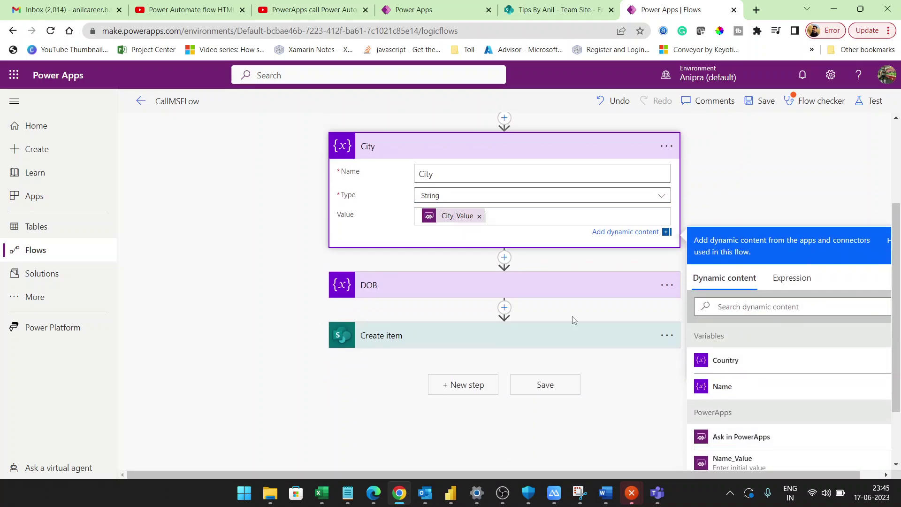
{"action": "left_click", "coordinate": [725, 211]}
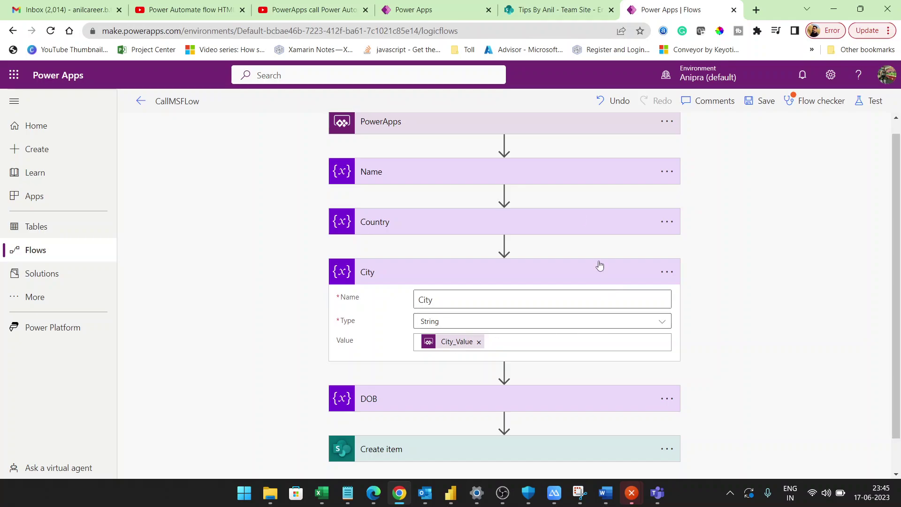
Switch to the Power Apps form and change the City label's text to Country
{"action": "left_click", "coordinate": [423, 10]}
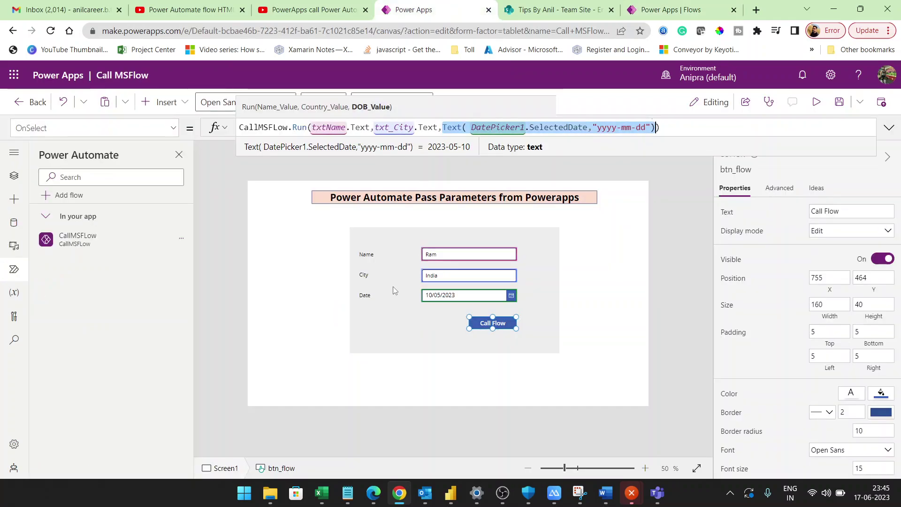
{"action": "left_click", "coordinate": [365, 276]}
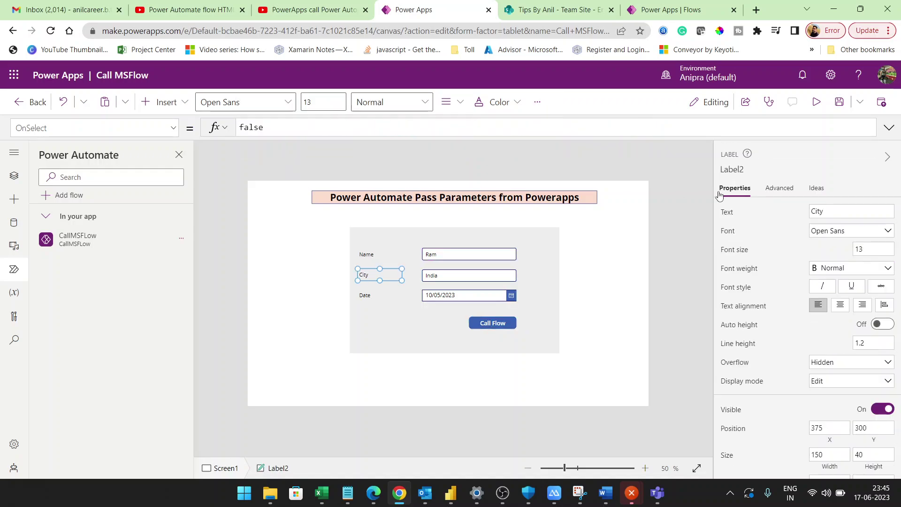
{"action": "double_click", "coordinate": [814, 210]}
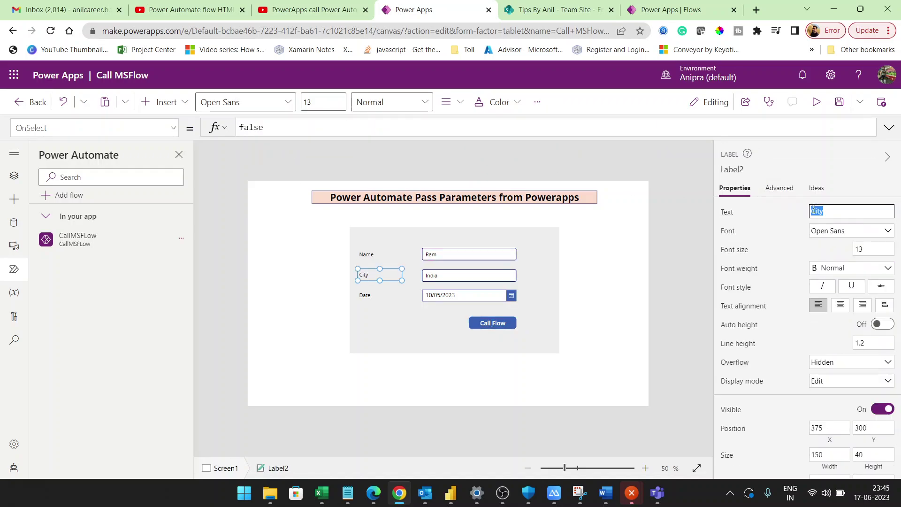
{"action": "type", "text": "Country"}
{"action": "left_click", "coordinate": [805, 274]}
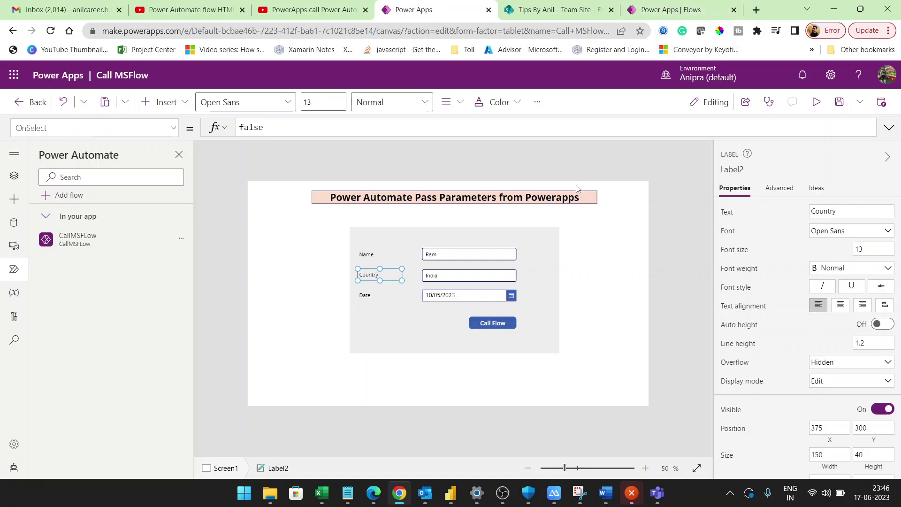
Save CallMSFLow with the added City variable and call the flow from the form in the app editor
{"action": "left_click", "coordinate": [671, 9]}
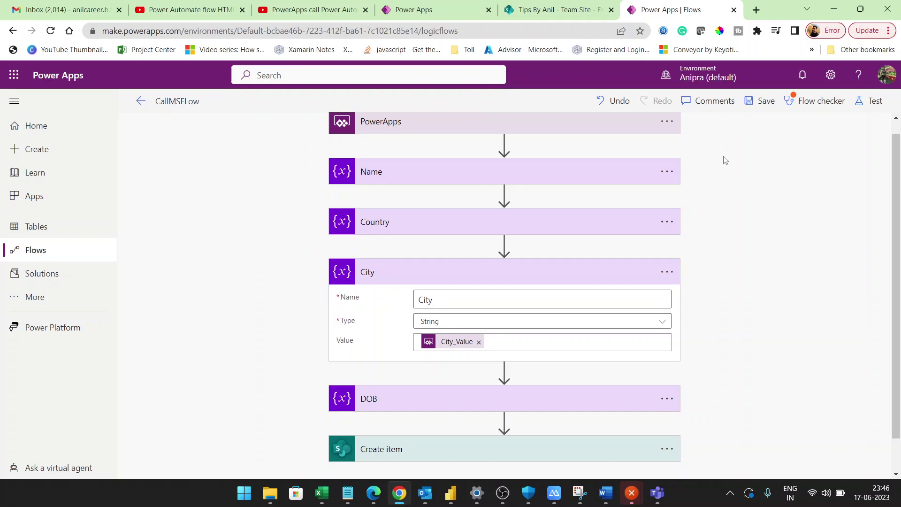
{"action": "left_click", "coordinate": [760, 103]}
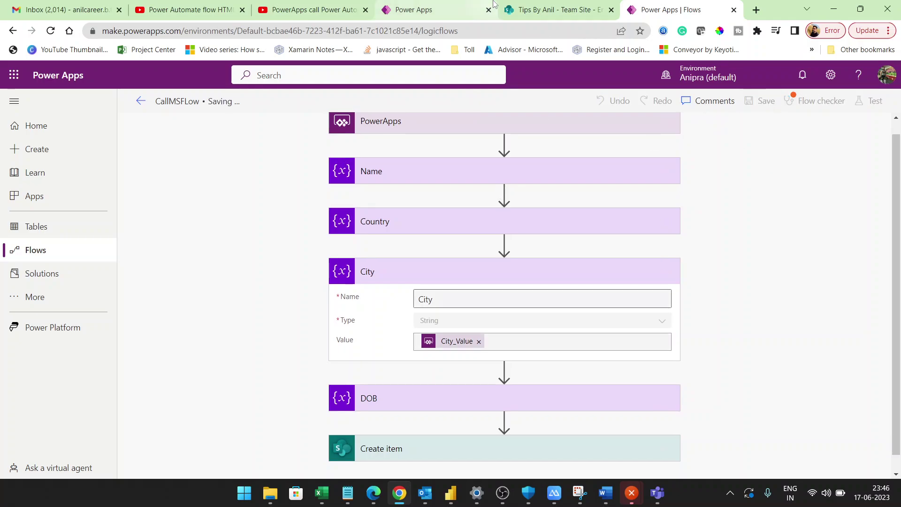
{"action": "left_click", "coordinate": [449, 4]}
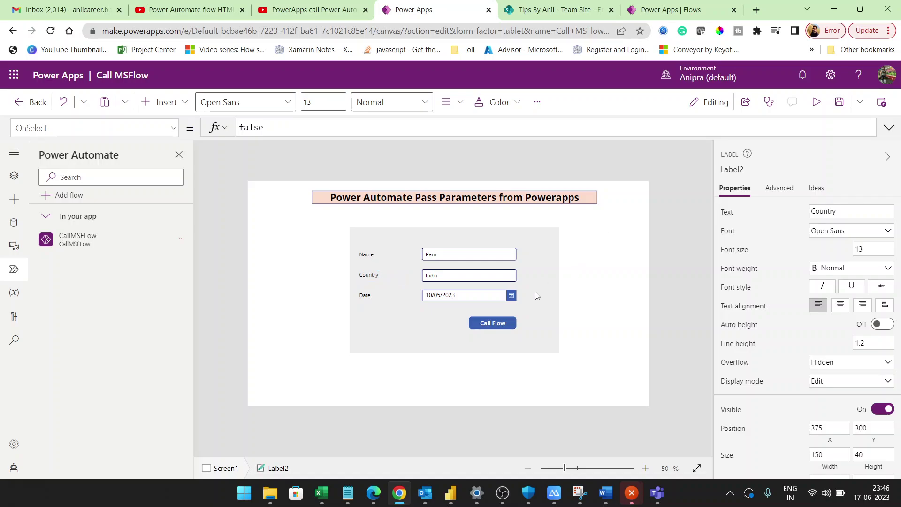
{"action": "left_click", "coordinate": [503, 325], "text": "alt"}
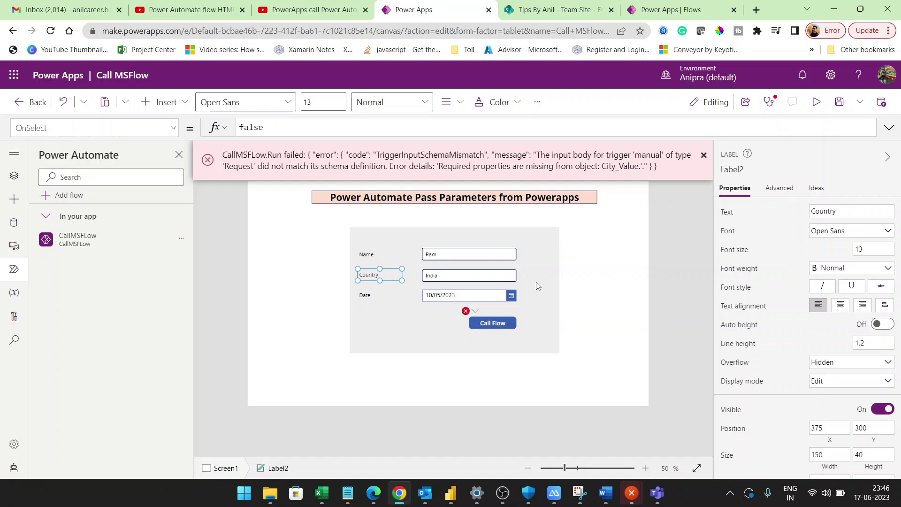
Check the City variable in CallMSFLow, collapse it and return to the Power Apps form
{"action": "left_click", "coordinate": [662, 9]}
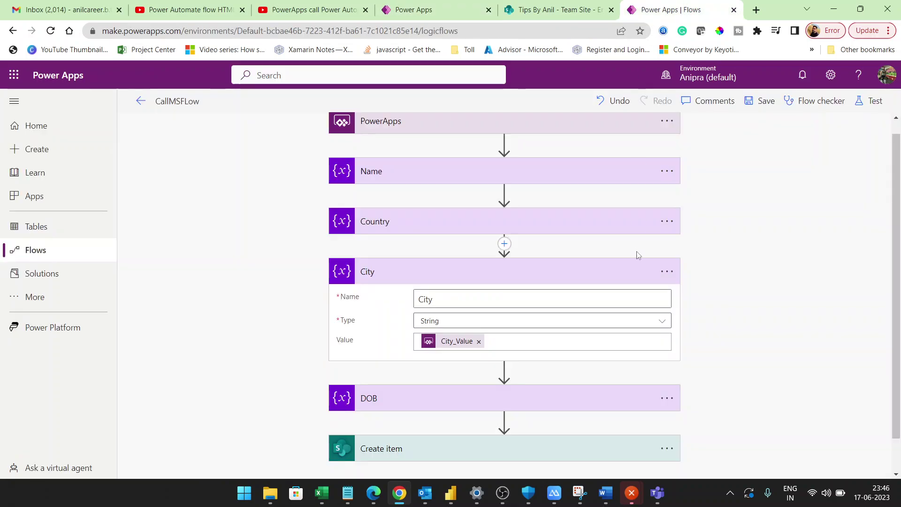
{"action": "left_click", "coordinate": [481, 279]}
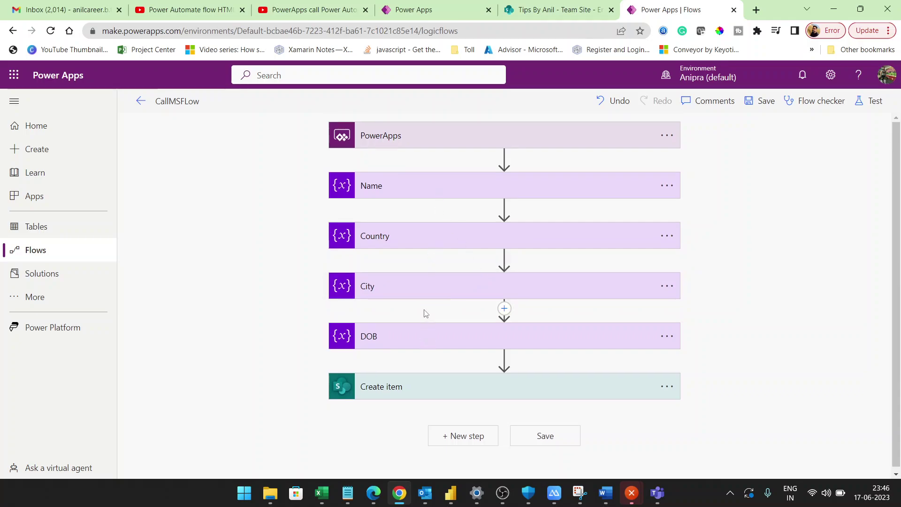
{"action": "left_click", "coordinate": [433, 7]}
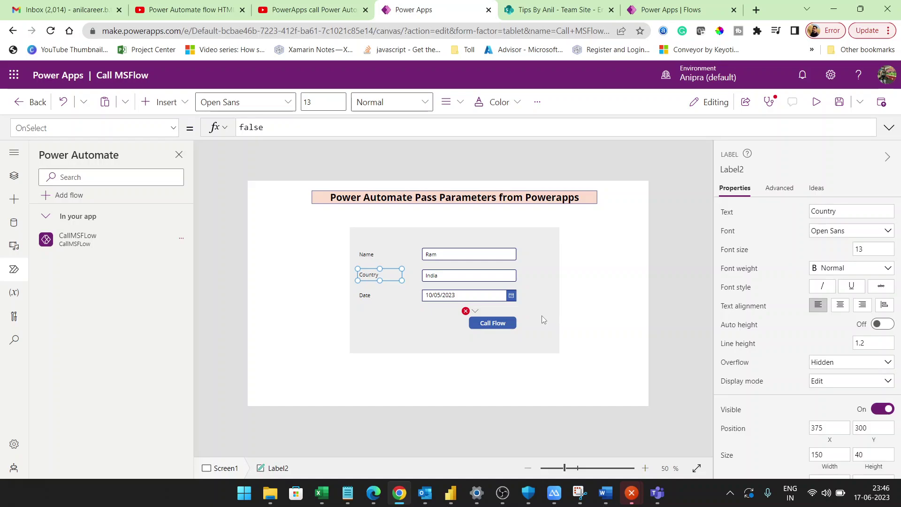
Delete the City variable action from CallMSFLow and save the flow
{"action": "left_click", "coordinate": [671, 9]}
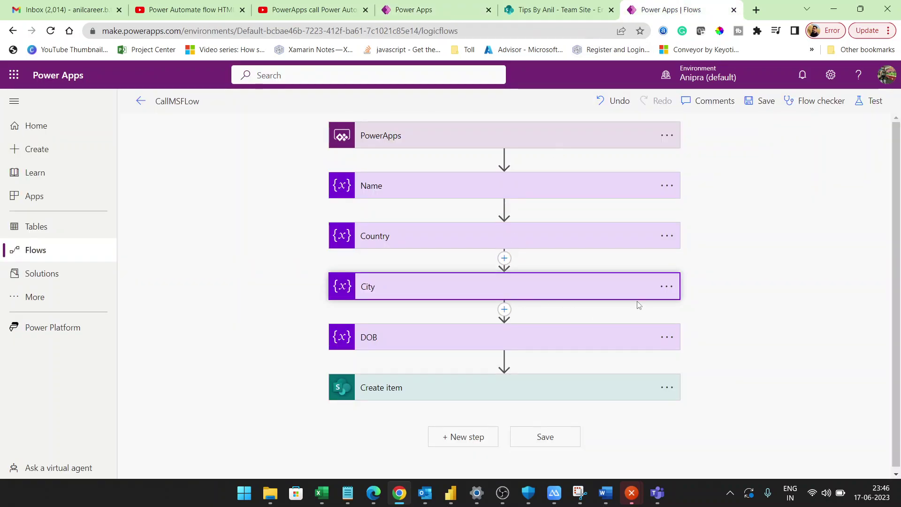
{"action": "left_click", "coordinate": [666, 291]}
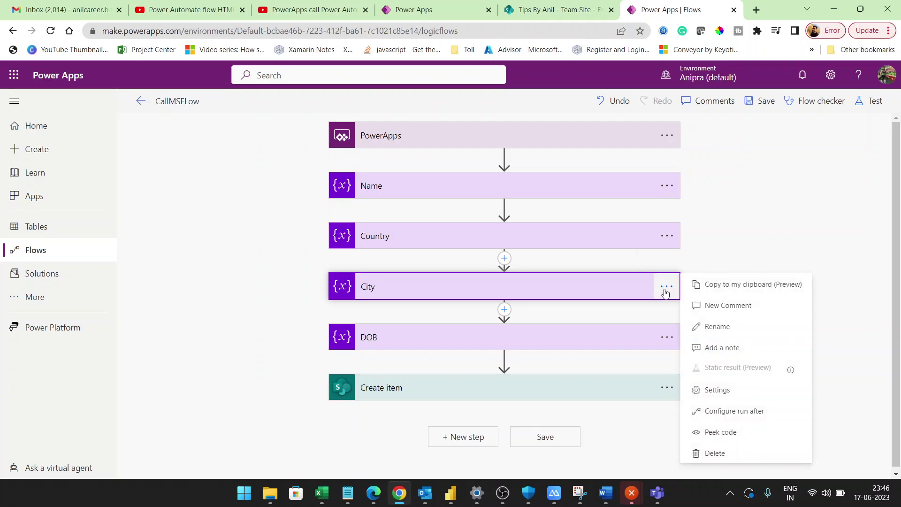
{"action": "left_click", "coordinate": [726, 454]}
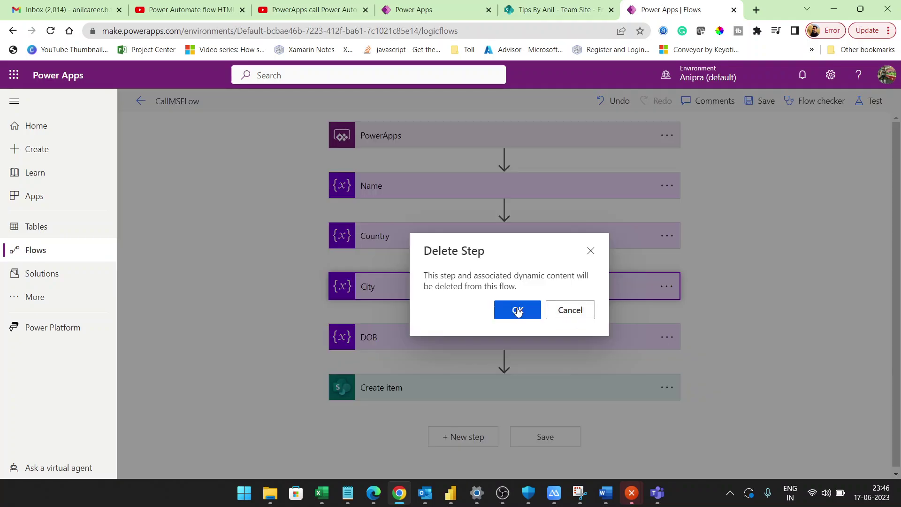
{"action": "left_click", "coordinate": [518, 310]}
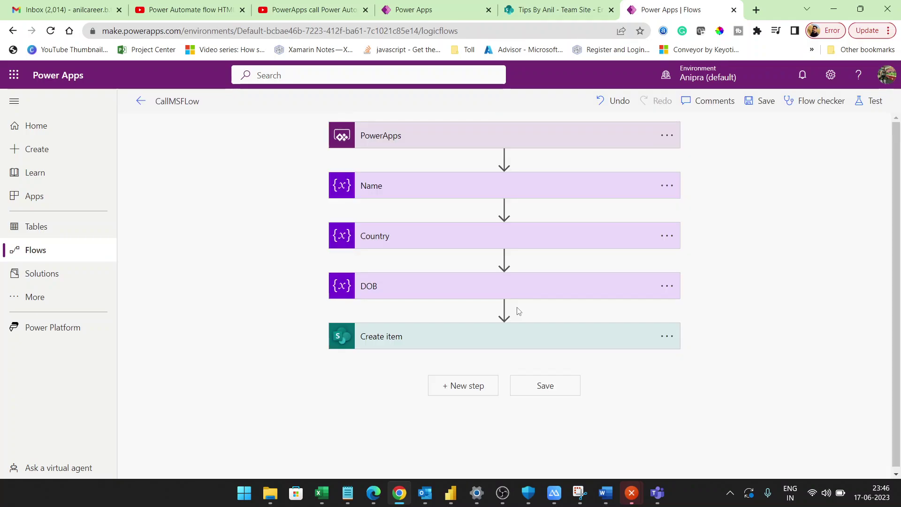
{"action": "left_click", "coordinate": [764, 100]}
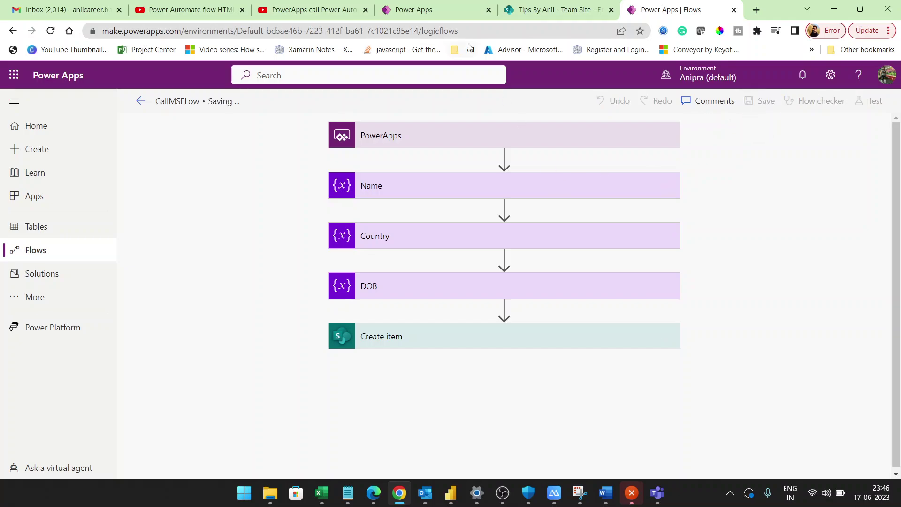
Return to the Power Apps form and call the flow twice with its Call Flow button in the app editor
{"action": "left_click", "coordinate": [455, 5]}
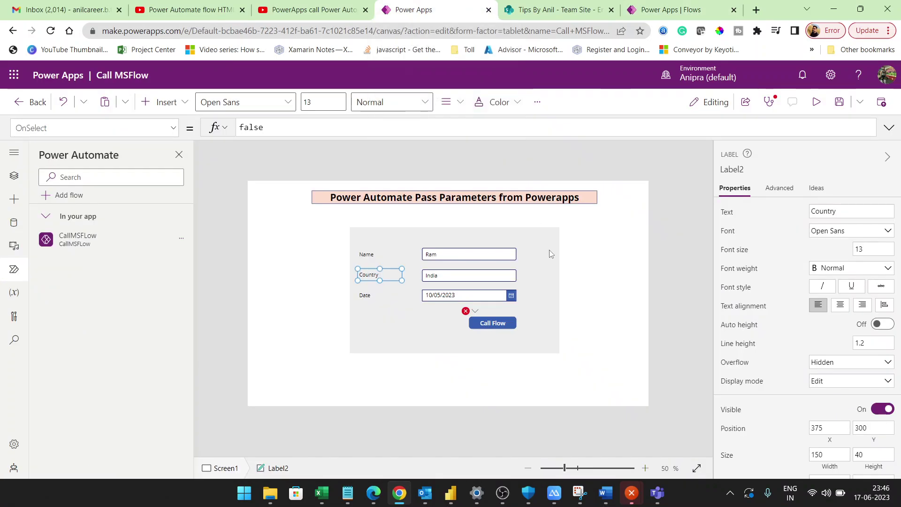
{"action": "left_click", "coordinate": [495, 324], "text": "alt"}
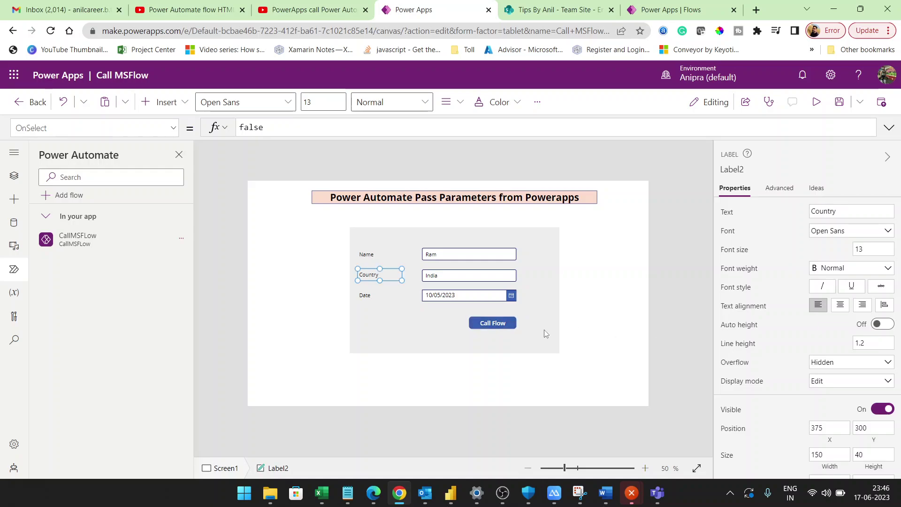
{"action": "left_click", "coordinate": [506, 331], "text": "alt"}
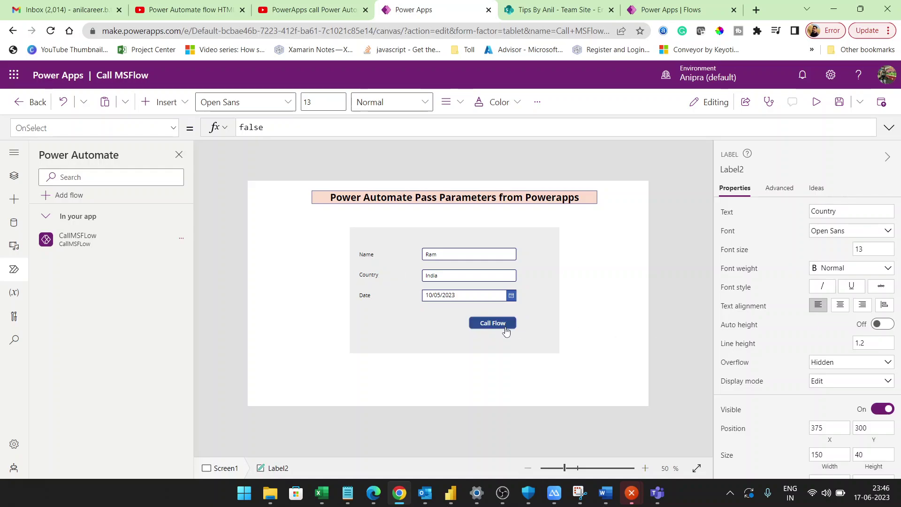
Open the details page of CallMSFLow in Power Automate and inspect a recent run from its run history
{"action": "left_click", "coordinate": [672, 9]}
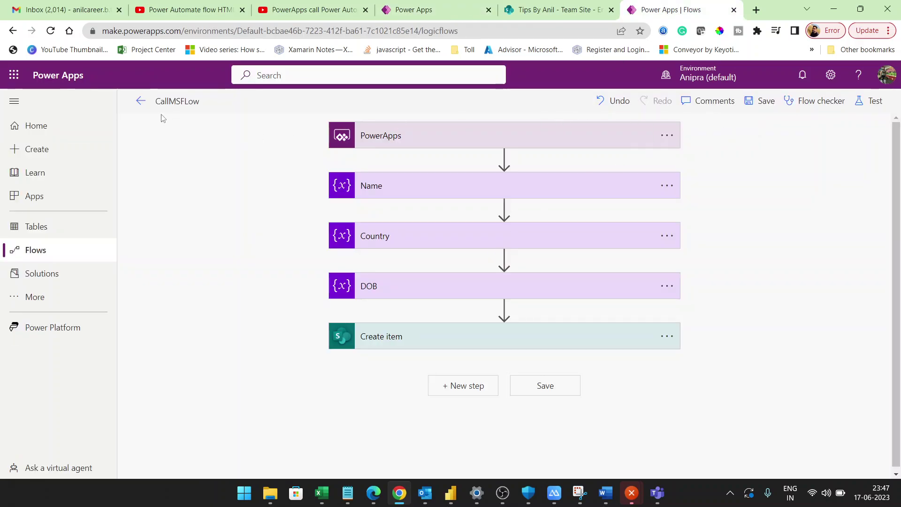
{"action": "left_click", "coordinate": [141, 101]}
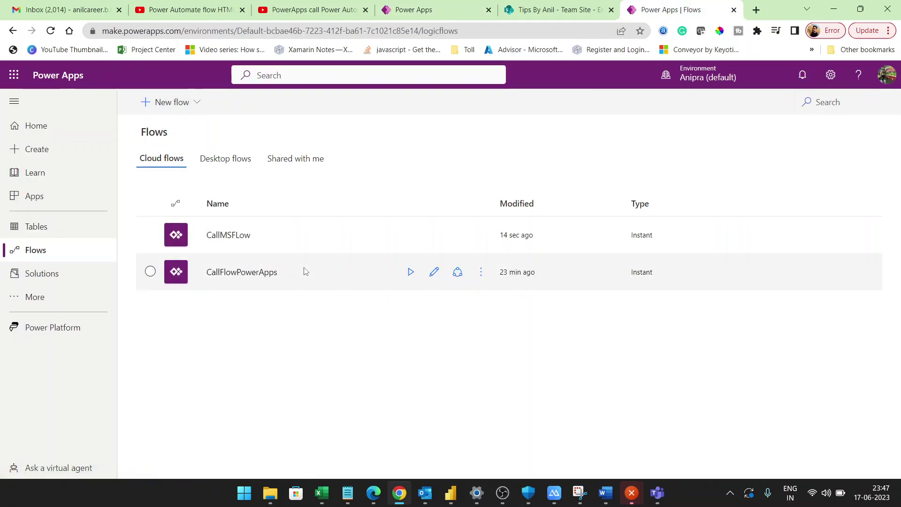
{"action": "left_click", "coordinate": [238, 236]}
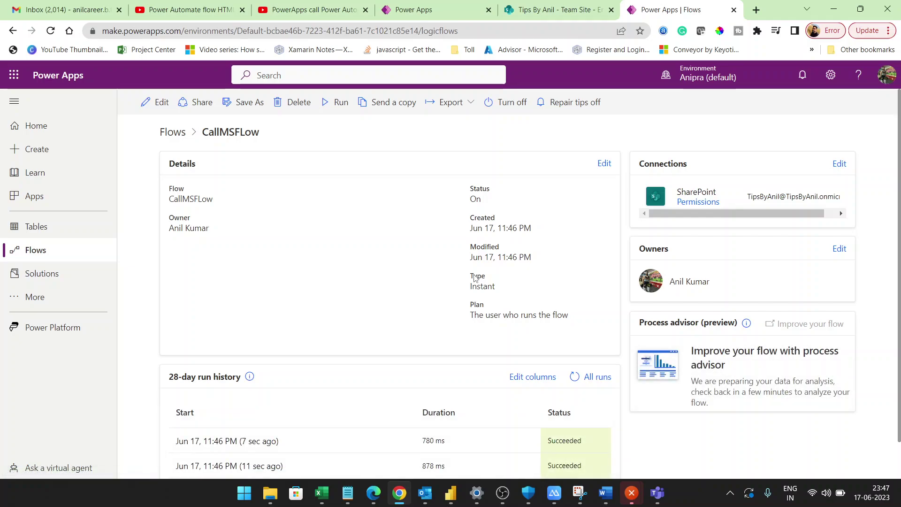
{"action": "scroll", "coordinate": [352, 342], "scroll_direction": "down", "scroll_amount": 1}
{"action": "left_click", "coordinate": [244, 400]}
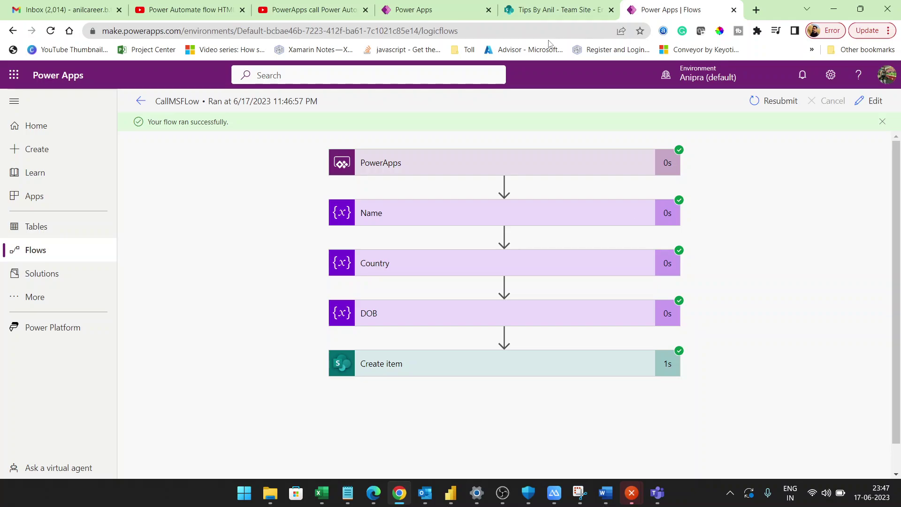
Switch back to the Power Apps form and check the Call Flow button's OnSelect formula and the available options for CallMSFLow
{"action": "left_click", "coordinate": [413, 9]}
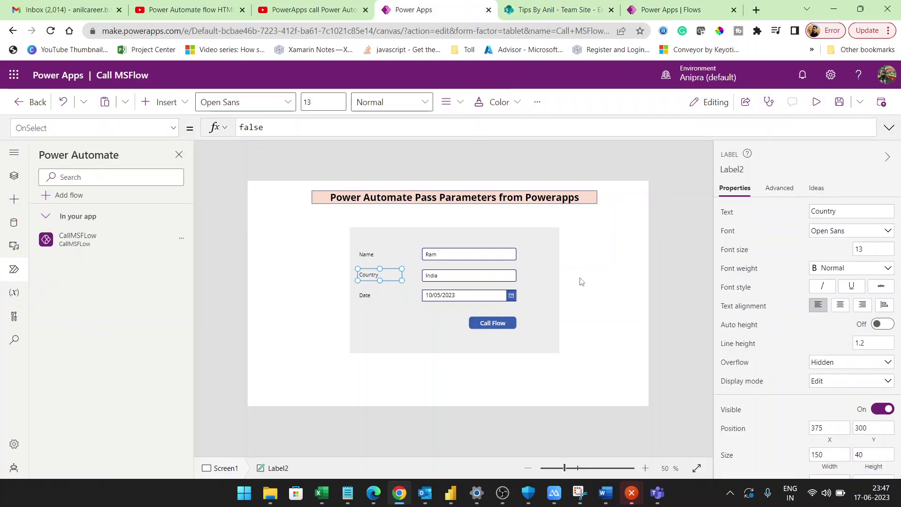
{"action": "left_click", "coordinate": [663, 8]}
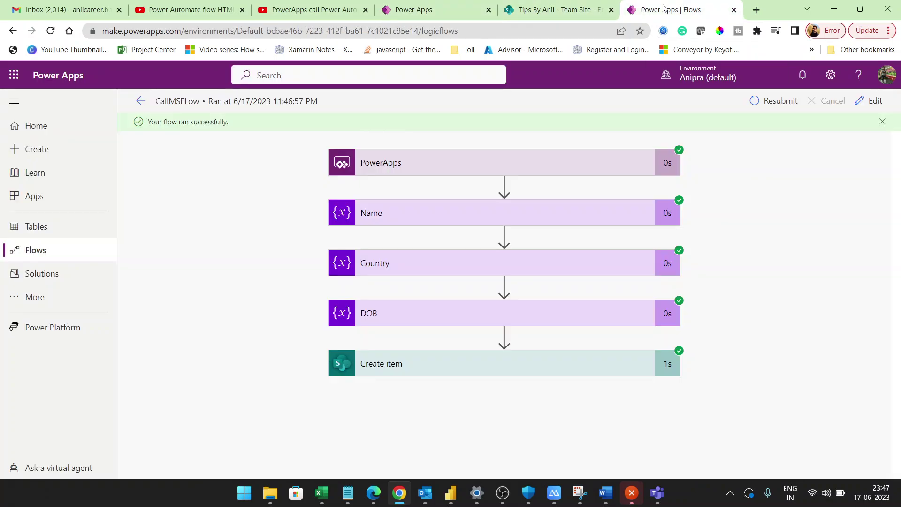
{"action": "left_click", "coordinate": [459, 5]}
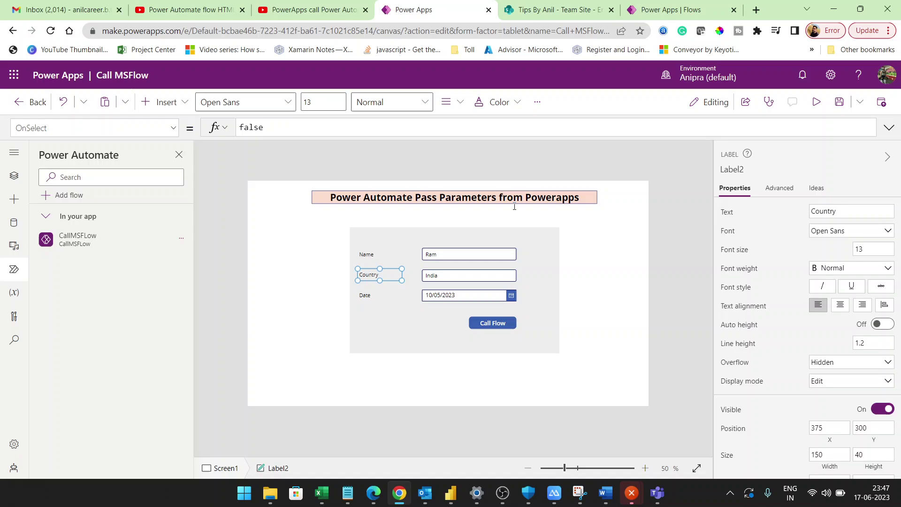
{"action": "left_click", "coordinate": [501, 327]}
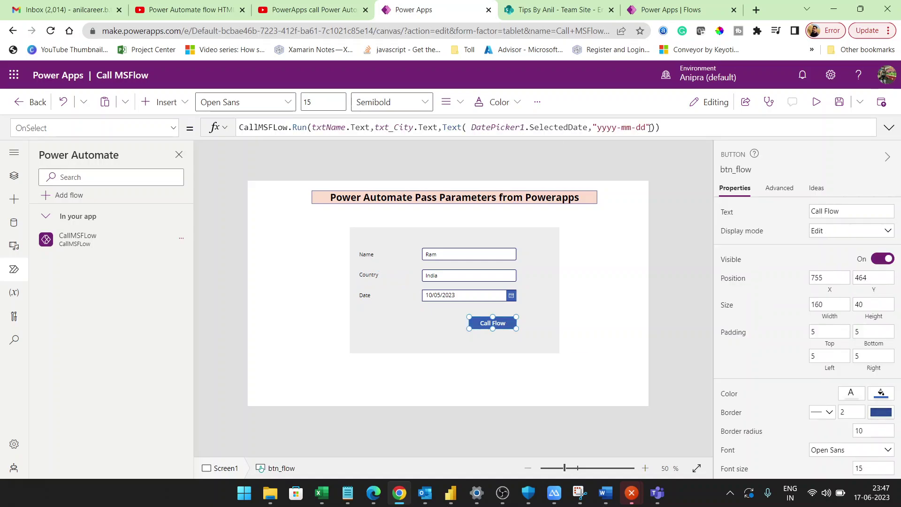
{"action": "left_click", "coordinate": [182, 242]}
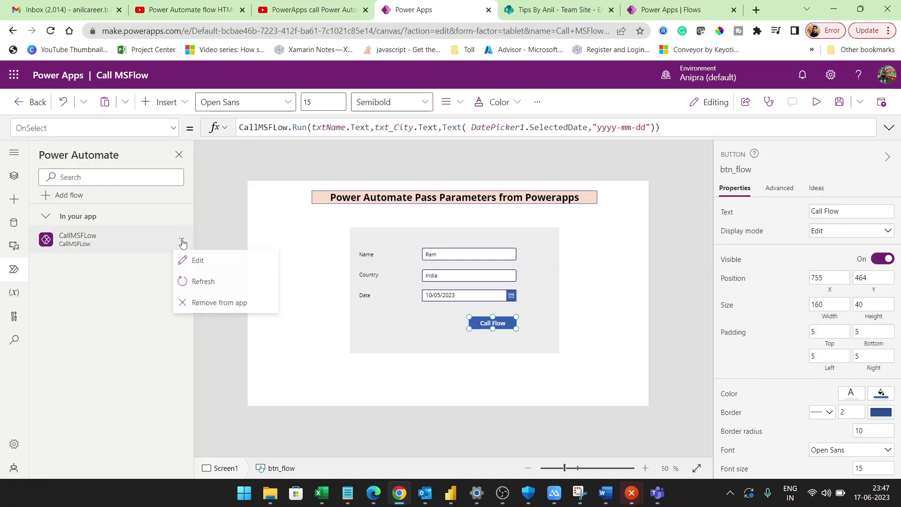
Open CallMSFLow for editing and add an Initialize variable action between DOB and Create item
{"action": "left_click", "coordinate": [676, 6]}
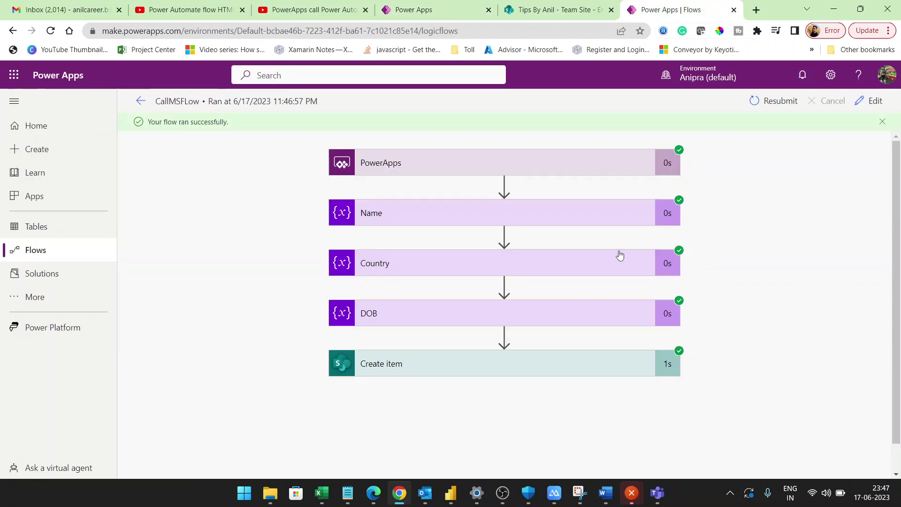
{"action": "left_click", "coordinate": [869, 101]}
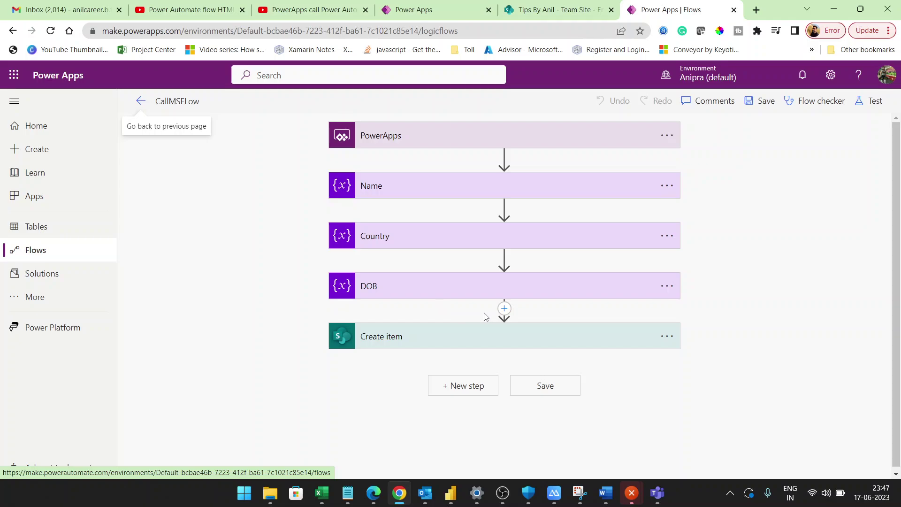
{"action": "left_click", "coordinate": [505, 309]}
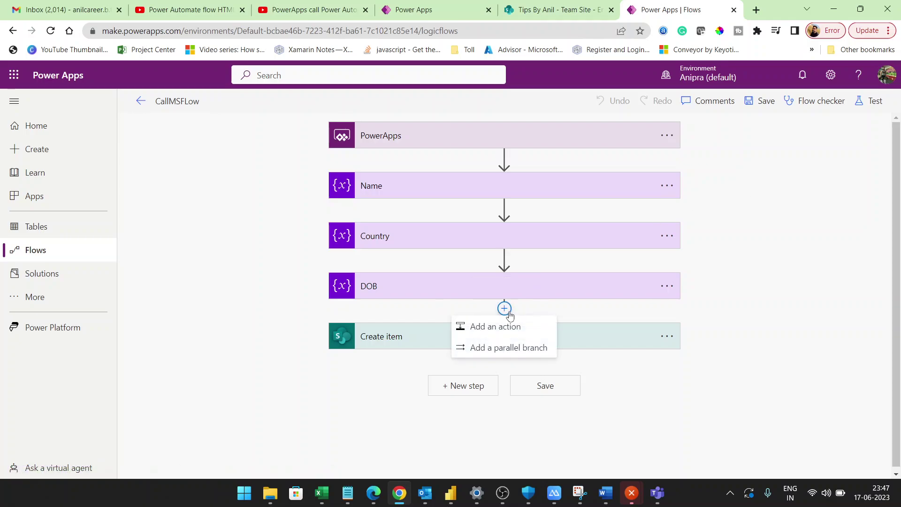
{"action": "left_click", "coordinate": [499, 329]}
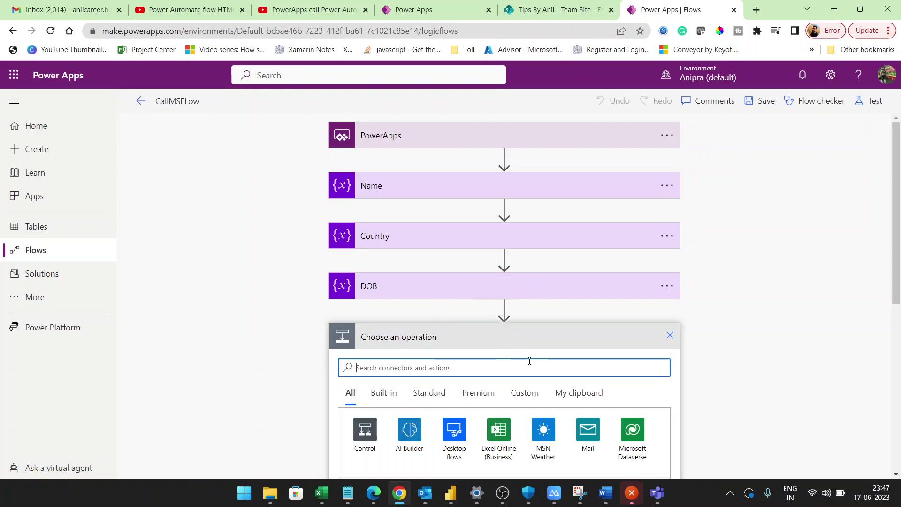
{"action": "type", "text": "initi"}
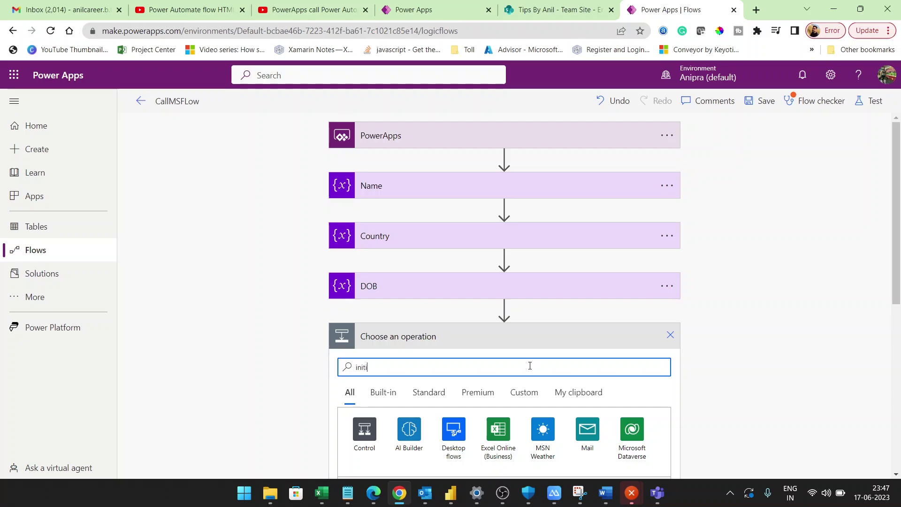
{"action": "scroll", "coordinate": [530, 366], "scroll_direction": "down", "scroll_amount": 3}
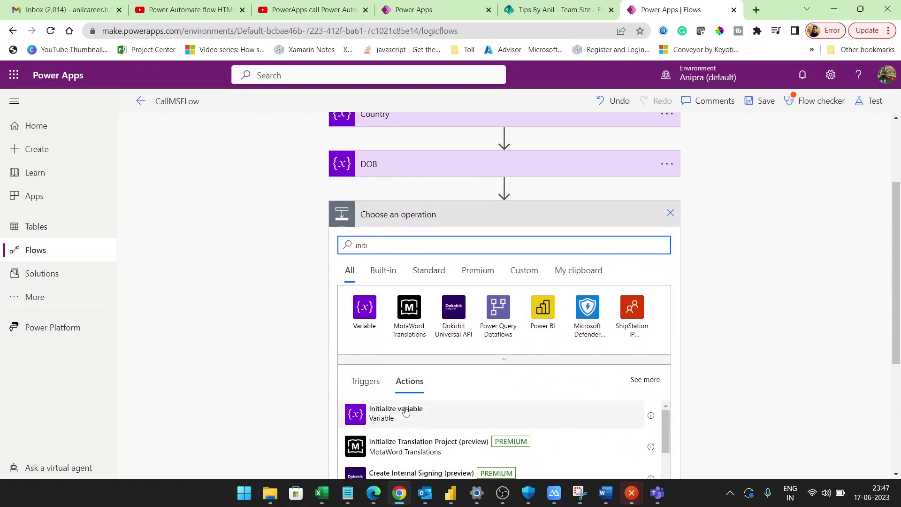
{"action": "left_click", "coordinate": [407, 412]}
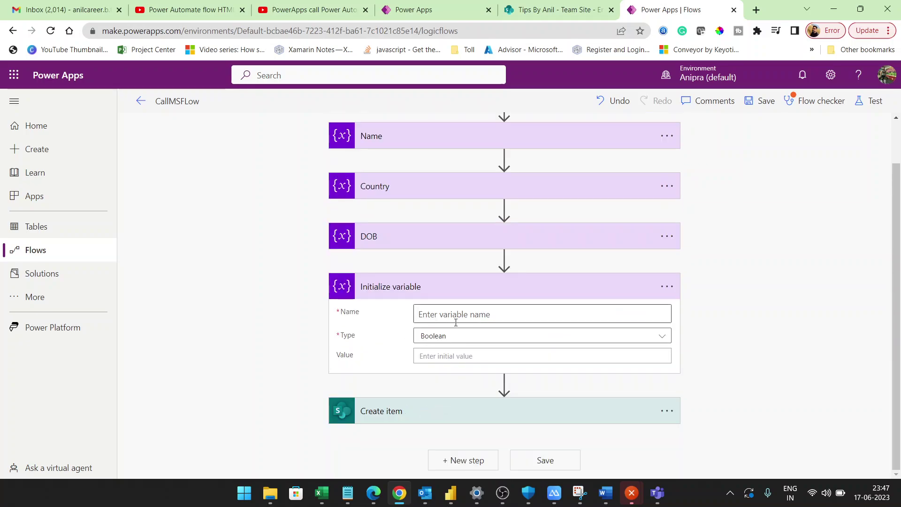
Rename the new Initialize variable action to City and enter City as the variable name
{"action": "left_click", "coordinate": [667, 287]}
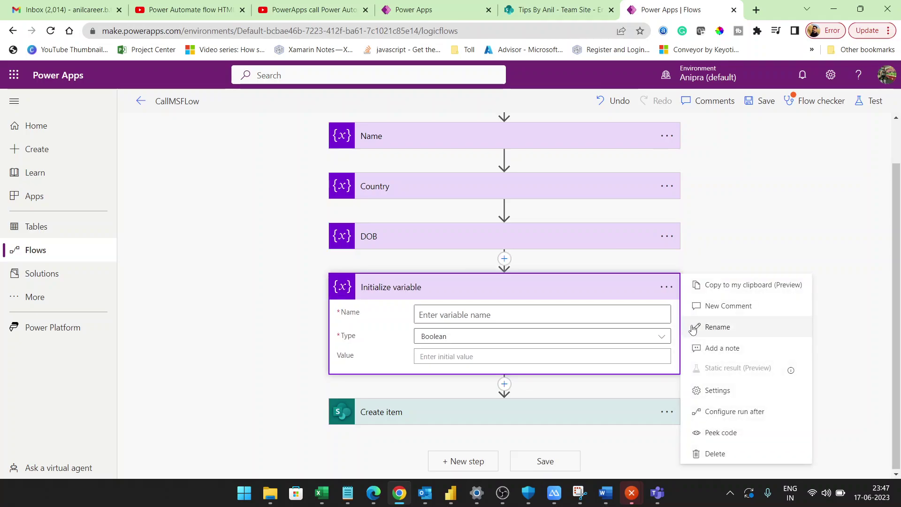
{"action": "left_click", "coordinate": [714, 326]}
{"action": "type", "text": "Co"}
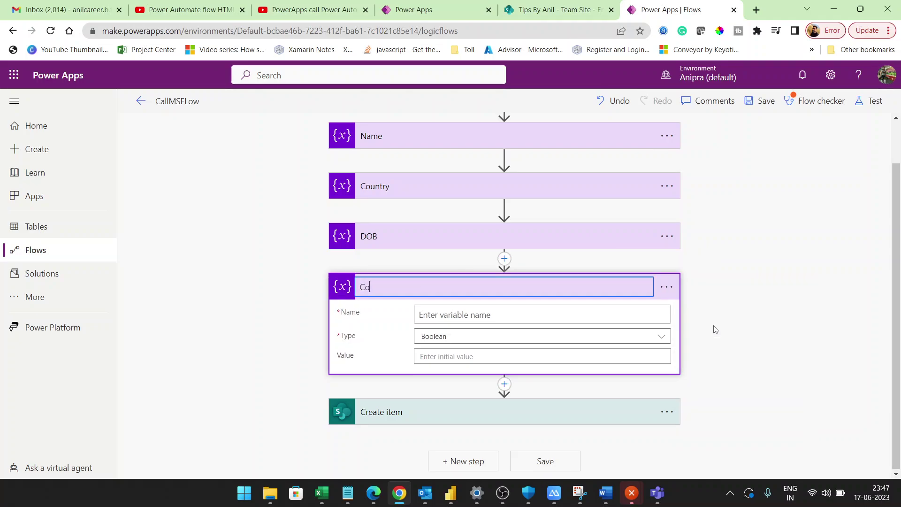
{"action": "key", "text": "BackSpace"}
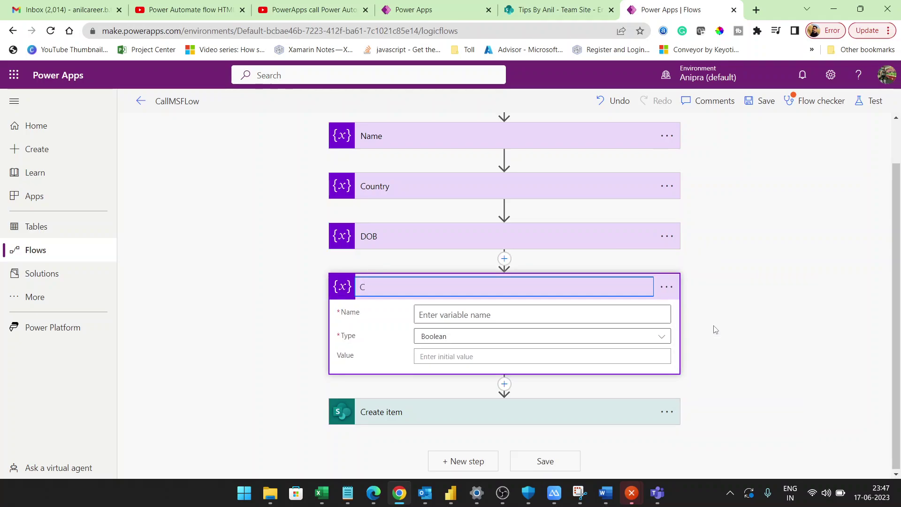
{"action": "left_click", "coordinate": [650, 315]}
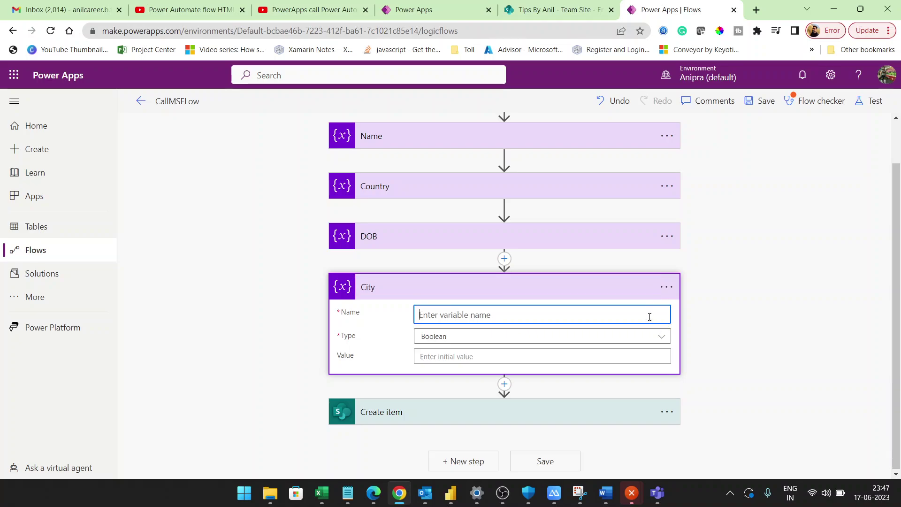
{"action": "type", "text": "City"}
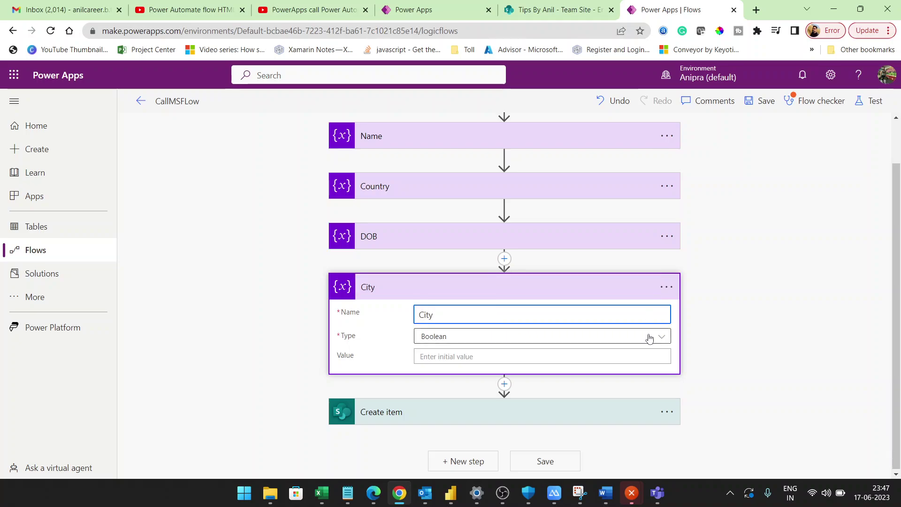
Set the City variable's type to String and its value to Ask in PowerApps, and save the flow
{"action": "left_click", "coordinate": [647, 337]}
{"action": "left_click", "coordinate": [441, 420]}
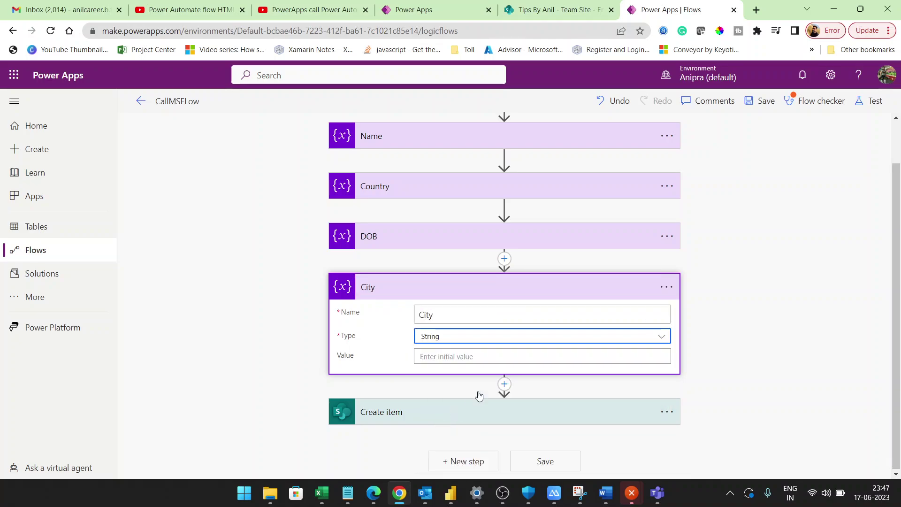
{"action": "left_click", "coordinate": [537, 360]}
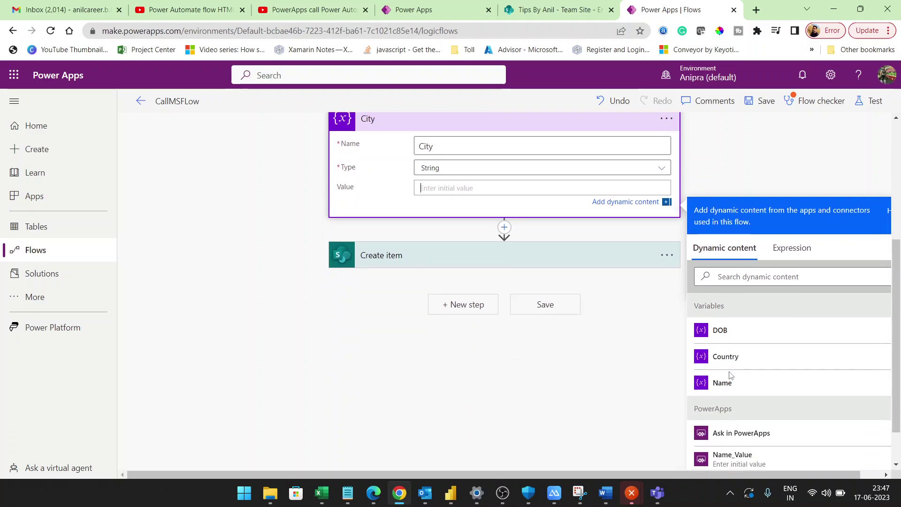
{"action": "scroll", "coordinate": [730, 375], "scroll_direction": "down", "scroll_amount": 1}
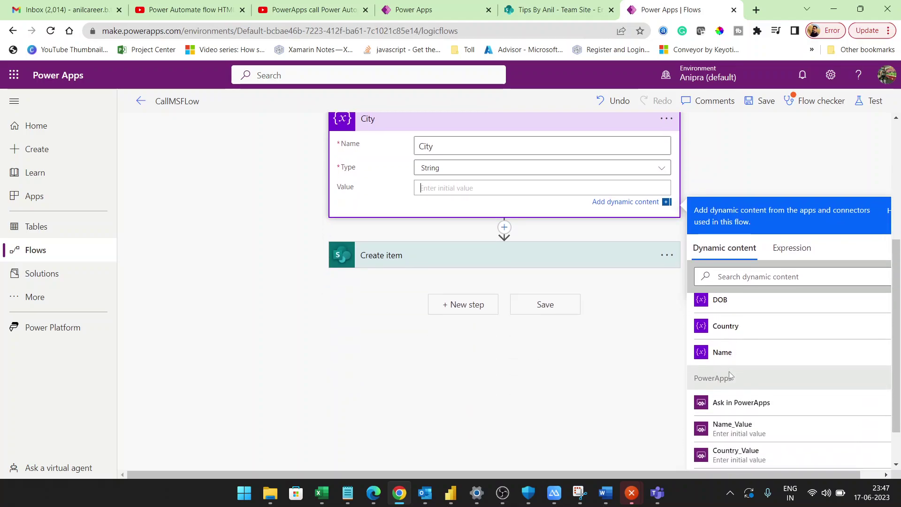
{"action": "scroll", "coordinate": [730, 375], "scroll_direction": "up", "scroll_amount": 1}
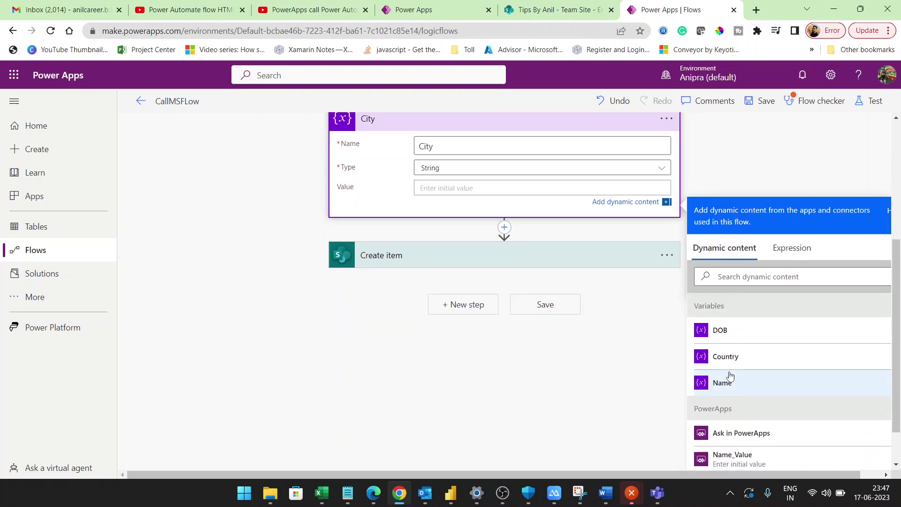
{"action": "left_click", "coordinate": [740, 428]}
{"action": "scroll", "coordinate": [642, 327], "scroll_direction": "up", "scroll_amount": 3}
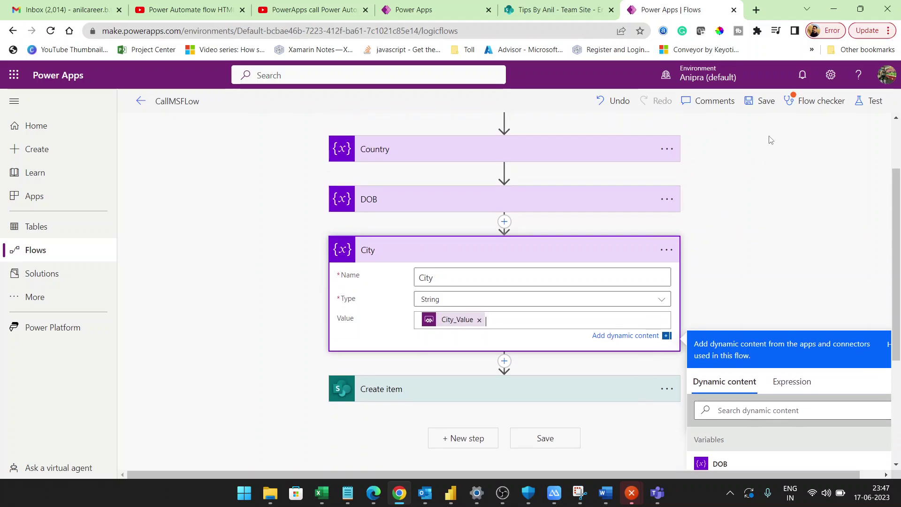
{"action": "left_click", "coordinate": [761, 101]}
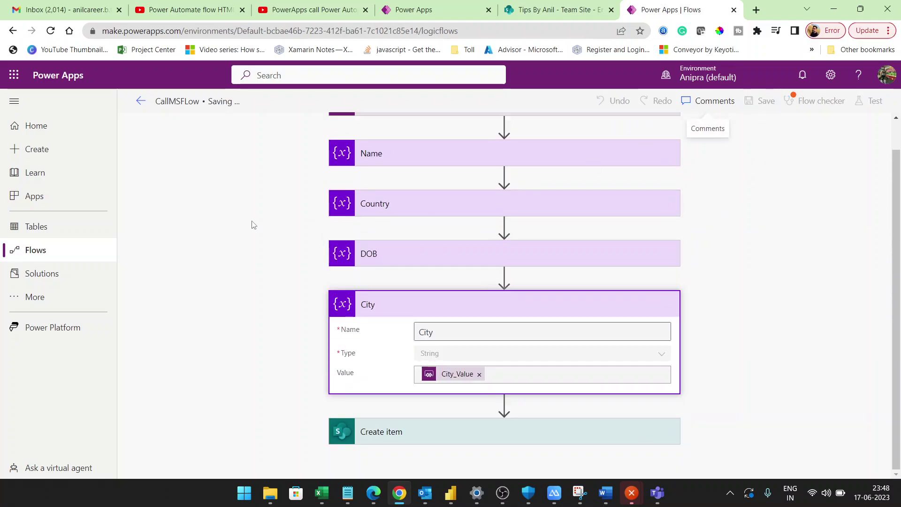
Check the saving of CallMSFLow in the flow editor and return to the Power Apps form
{"action": "left_click", "coordinate": [439, 4]}
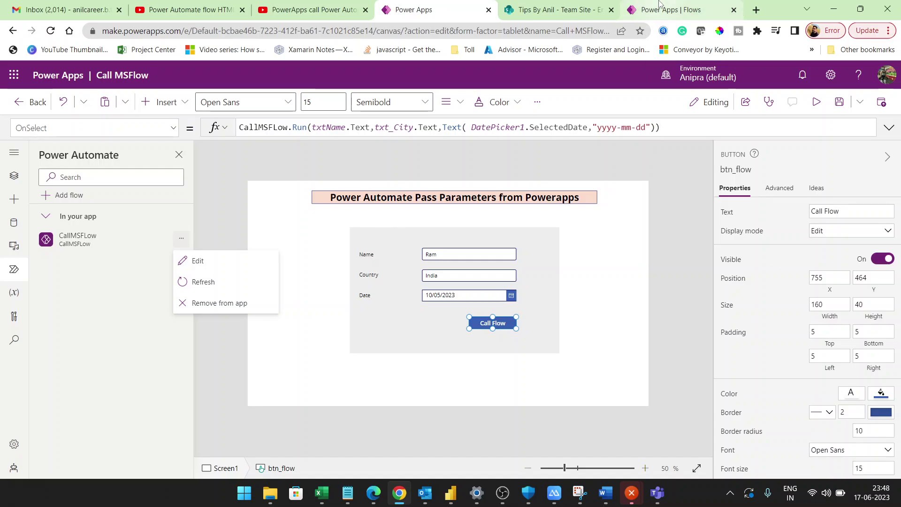
{"action": "left_click", "coordinate": [671, 10]}
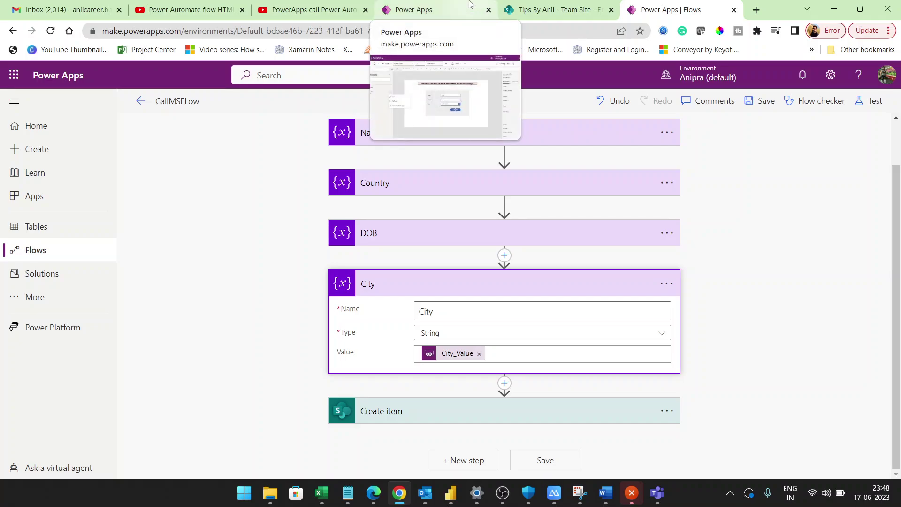
{"action": "left_click", "coordinate": [442, 4]}
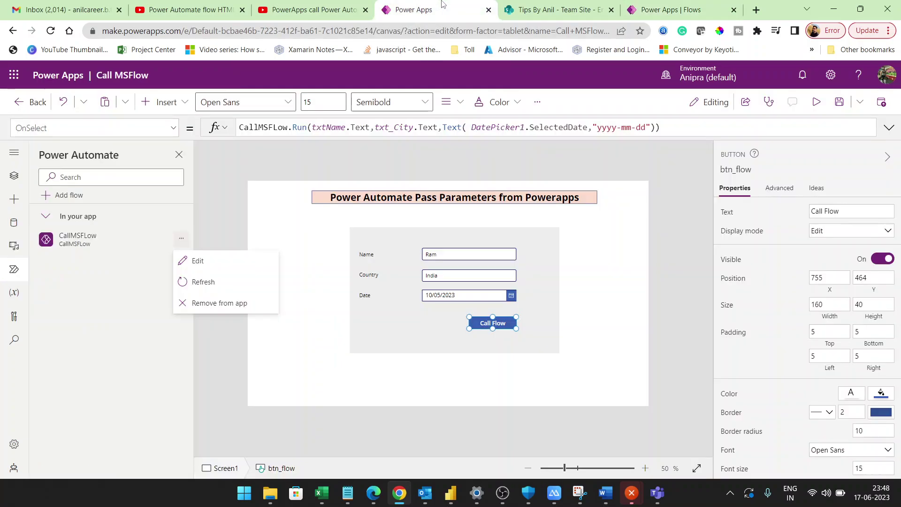
Try to add a fourth argument after the date in the Call Flow button's OnSelect formula
{"action": "left_click", "coordinate": [656, 128]}
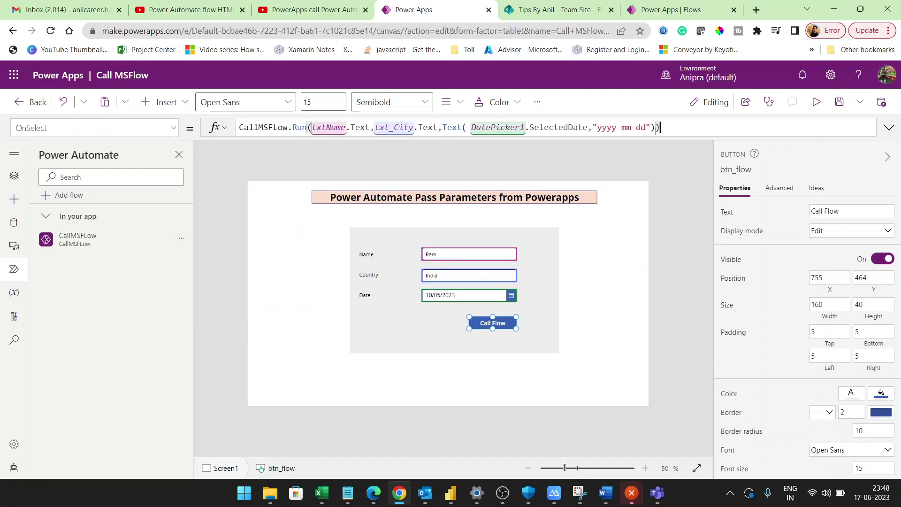
{"action": "left_click", "coordinate": [655, 131]}
{"action": "type", "text": ","}
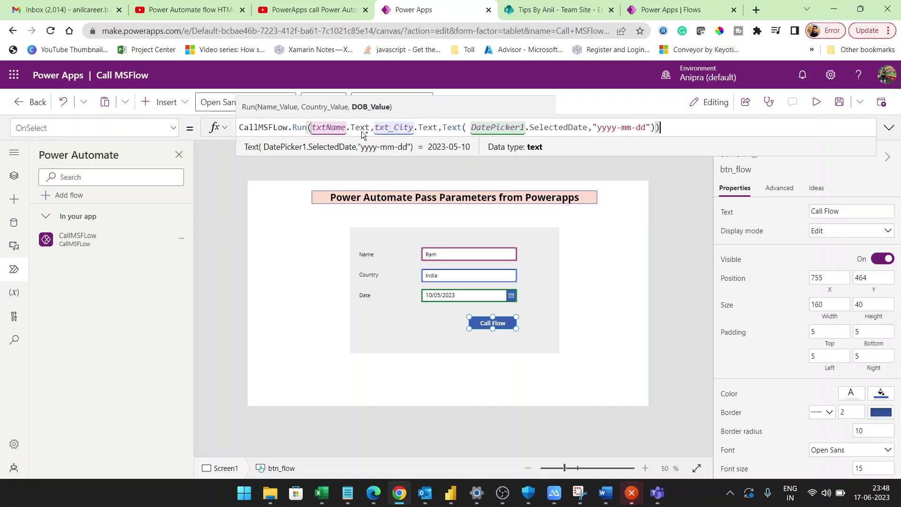
Refresh the flow's parameters by removing CallMSFLow from the app and adding it again from the environment's instant flows
{"action": "key", "text": "ctrl+a"}
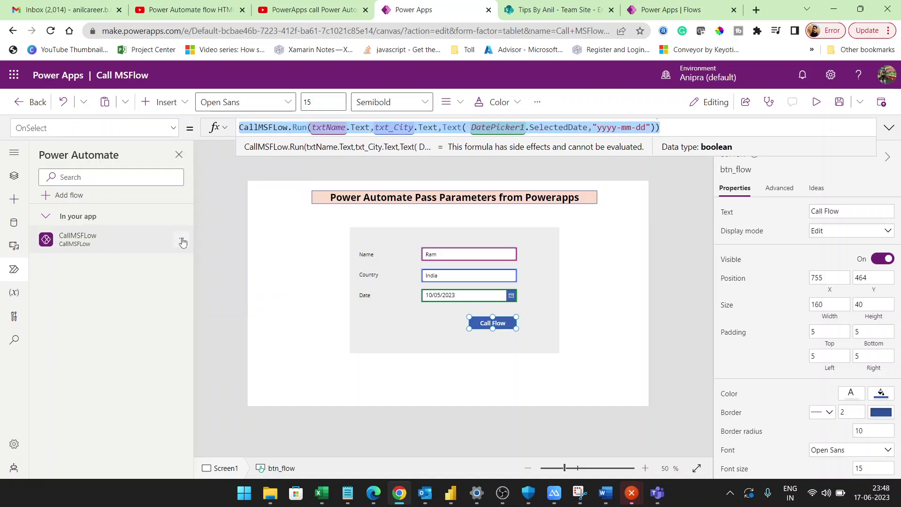
{"action": "left_click", "coordinate": [183, 240]}
{"action": "left_click", "coordinate": [183, 242]}
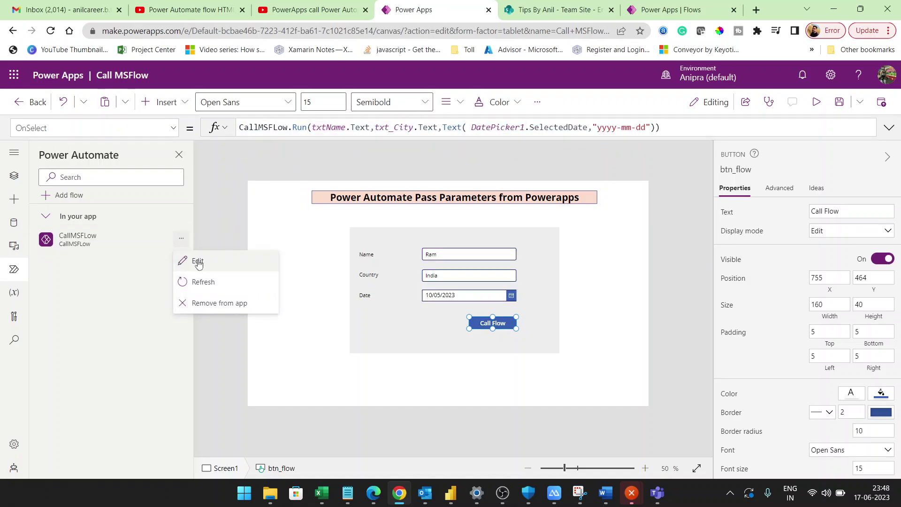
{"action": "left_click", "coordinate": [208, 305]}
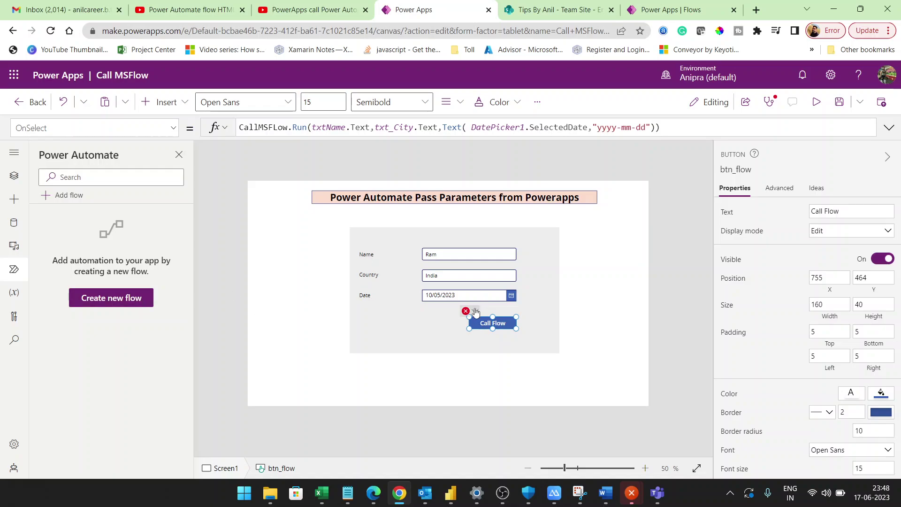
{"action": "left_click", "coordinate": [71, 195]}
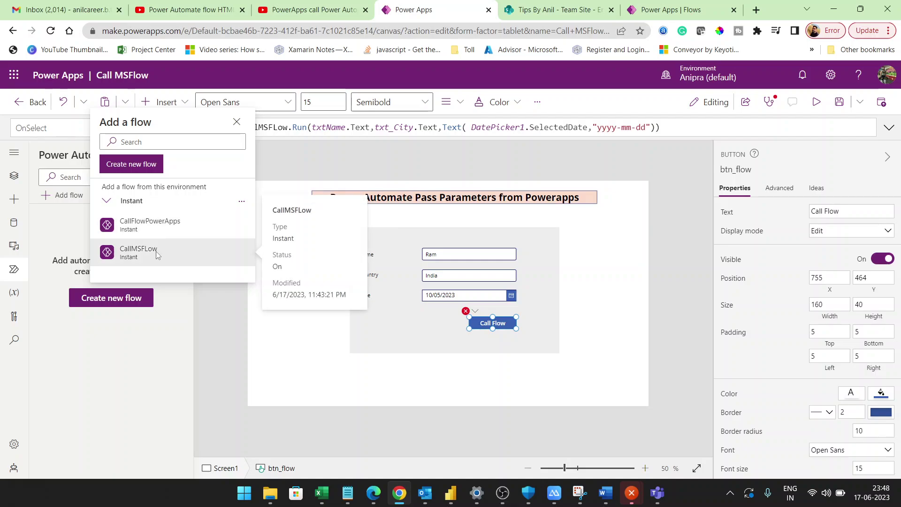
{"action": "left_click", "coordinate": [138, 250]}
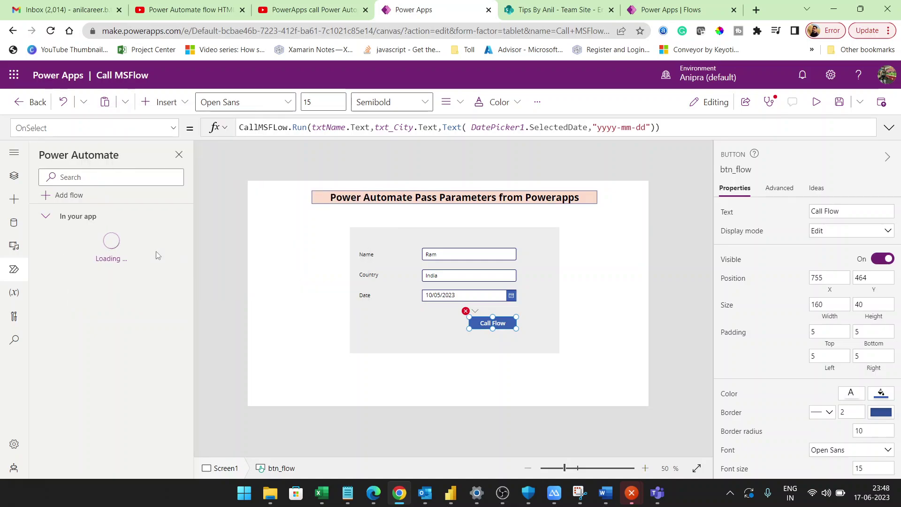
Add "Pun" as the City_Value argument after the date in the Call Flow button's OnSelect formula and run the button
{"action": "left_click", "coordinate": [255, 133]}
{"action": "key", "text": "ctrl+a"}
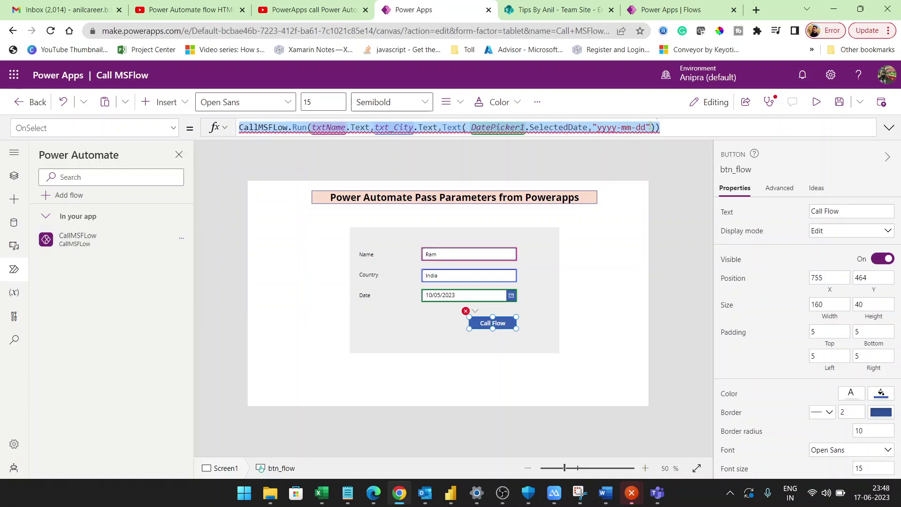
{"action": "left_click", "coordinate": [652, 127]}
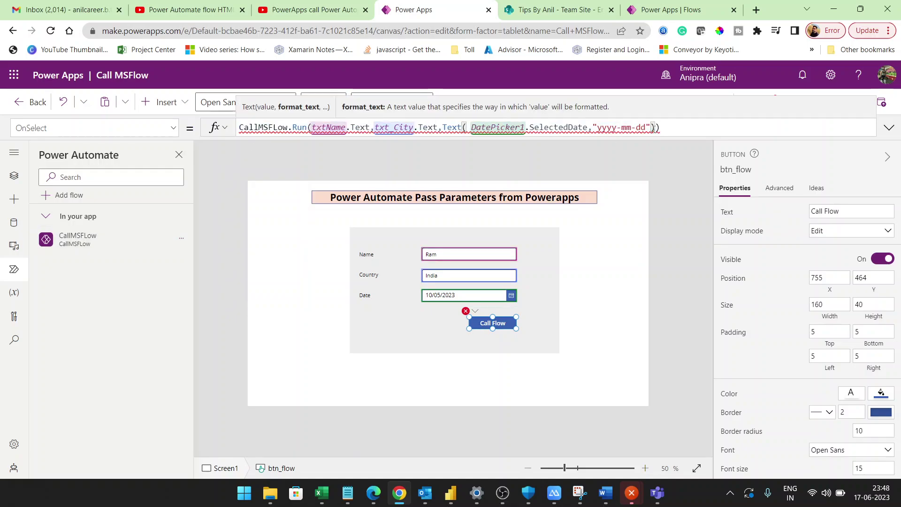
{"action": "type", "text": ","}
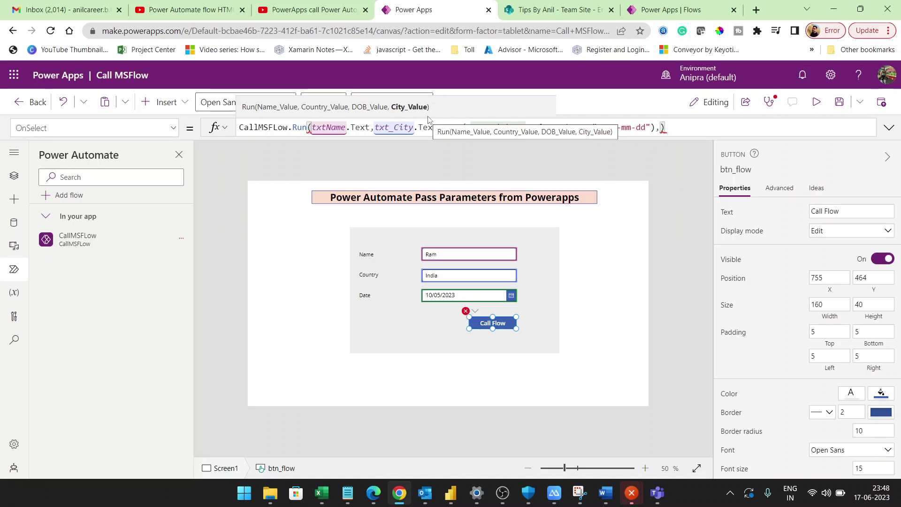
{"action": "type", "text": "\""}
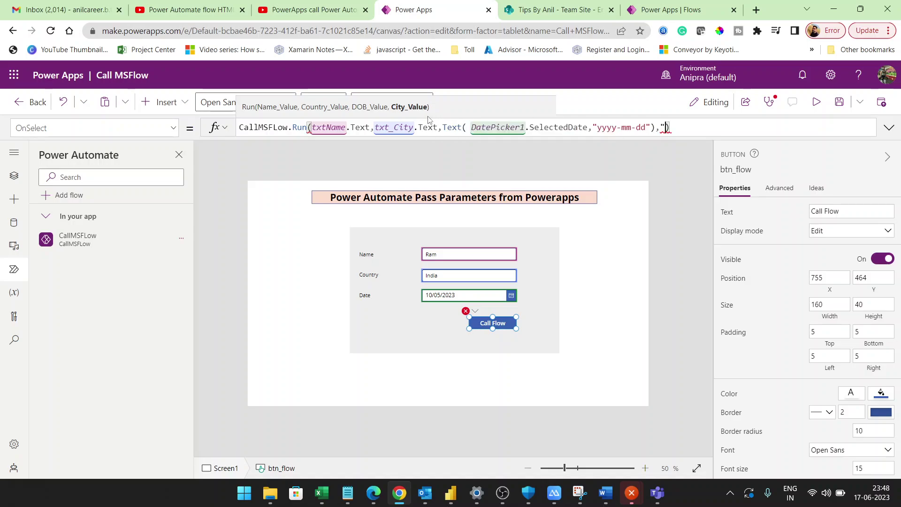
{"action": "type", "text": "Pun\""}
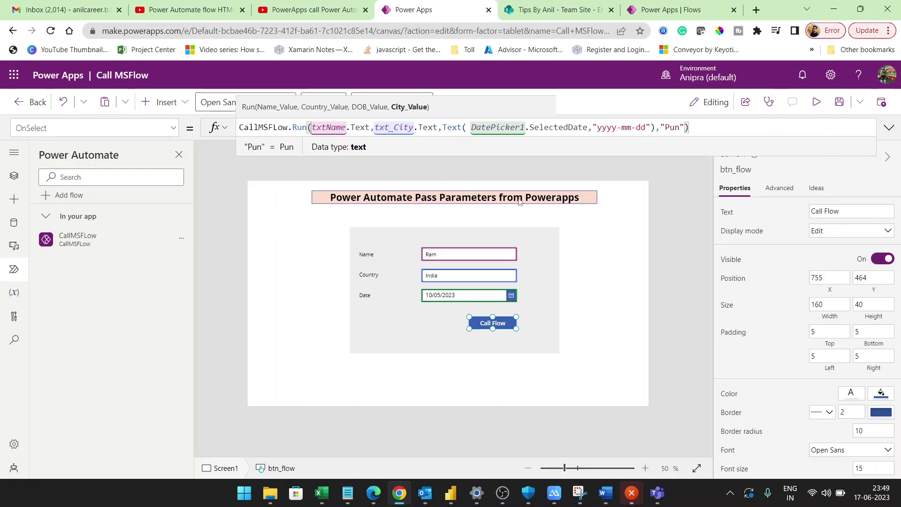
{"action": "key", "text": "alt"}
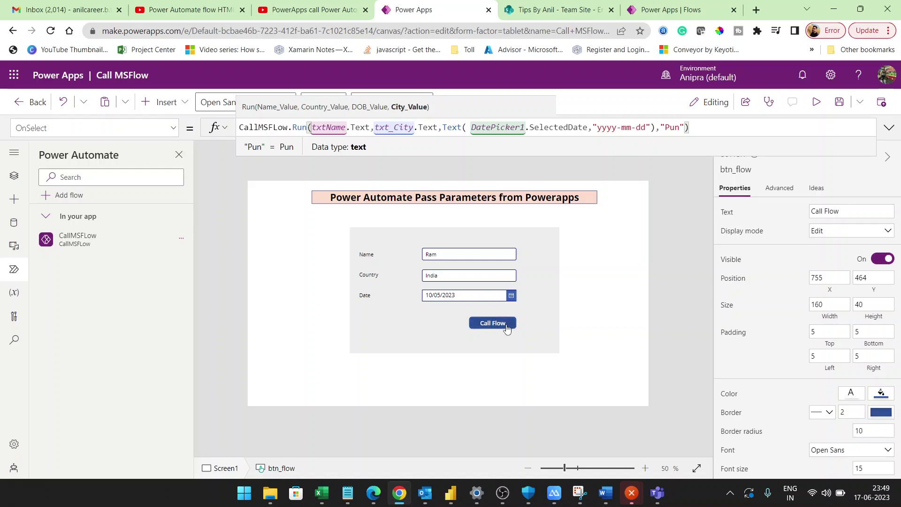
{"action": "left_click", "coordinate": [507, 328]}
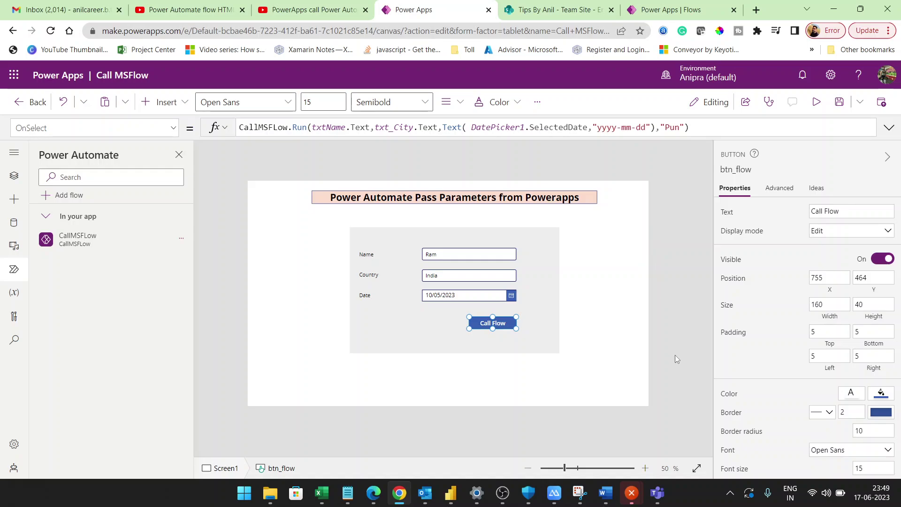
{"action": "left_click", "coordinate": [731, 493]}
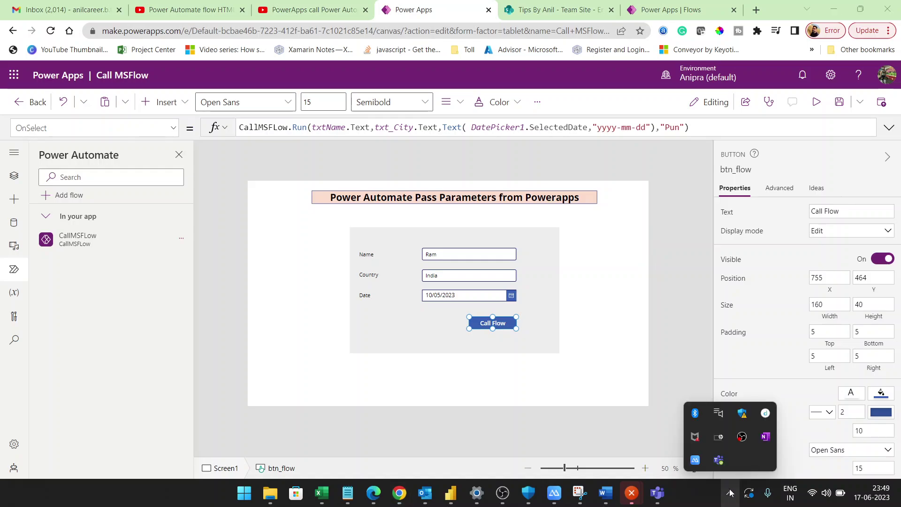